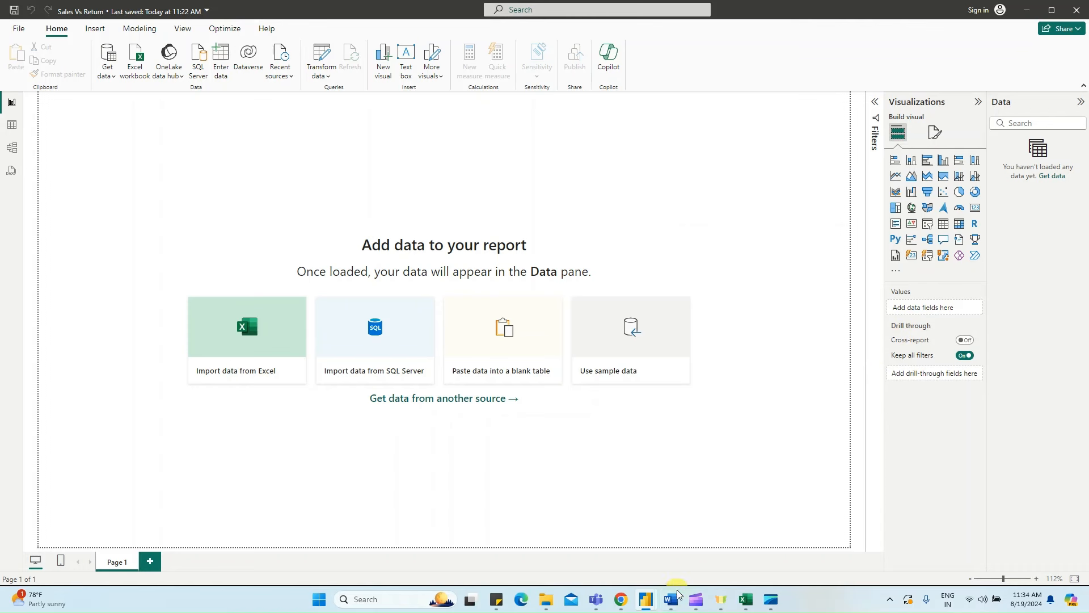
# - Switch to the Superstore Sales workbook in Excel and maximize its window
pyautogui.moveTo(674, 601)
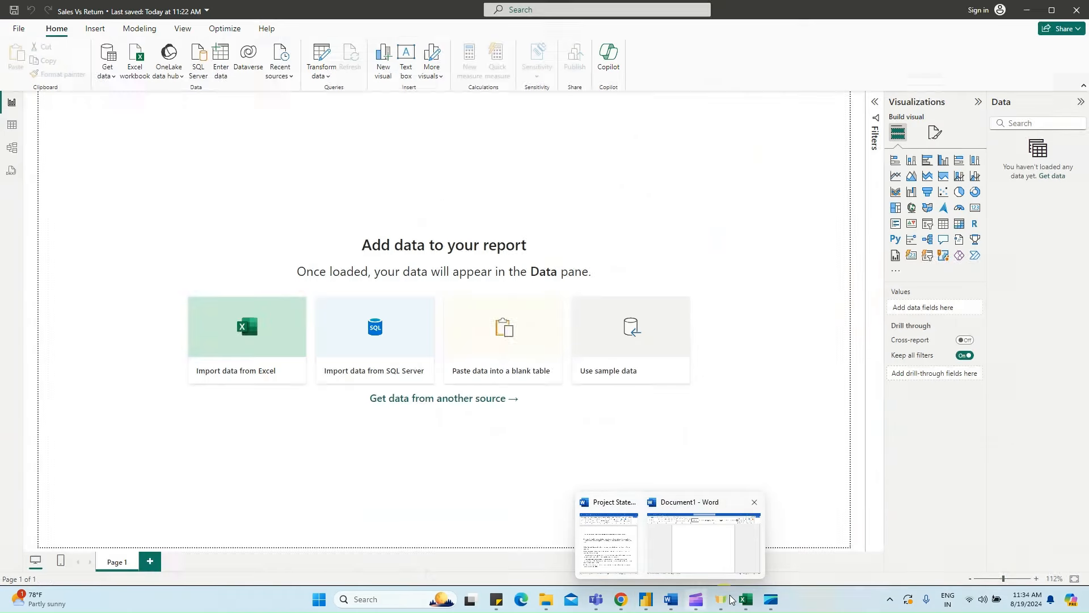
pyautogui.click(746, 599)
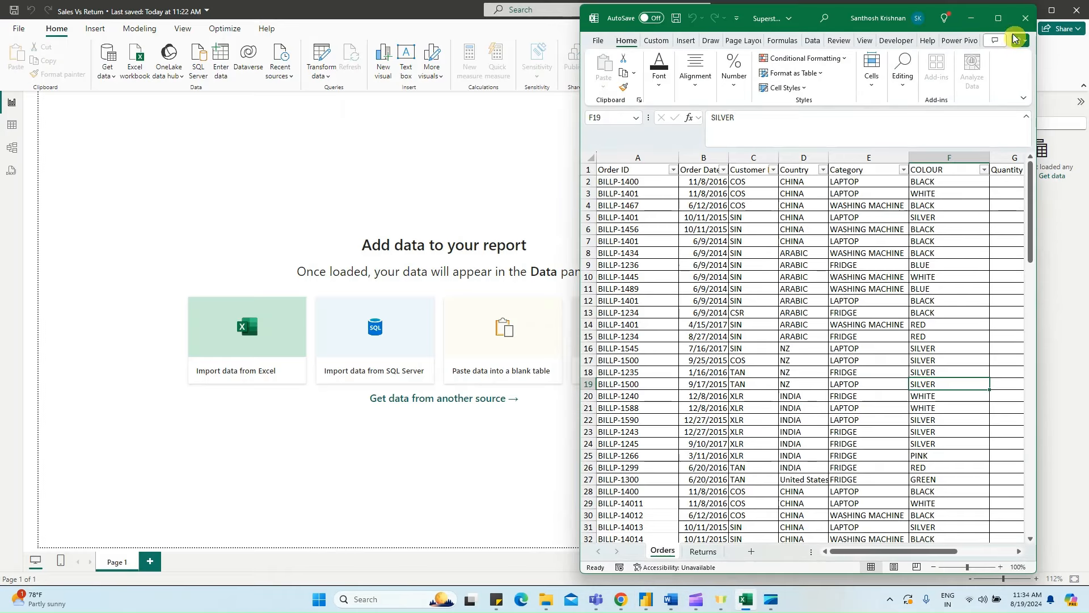
pyautogui.click(1000, 19)
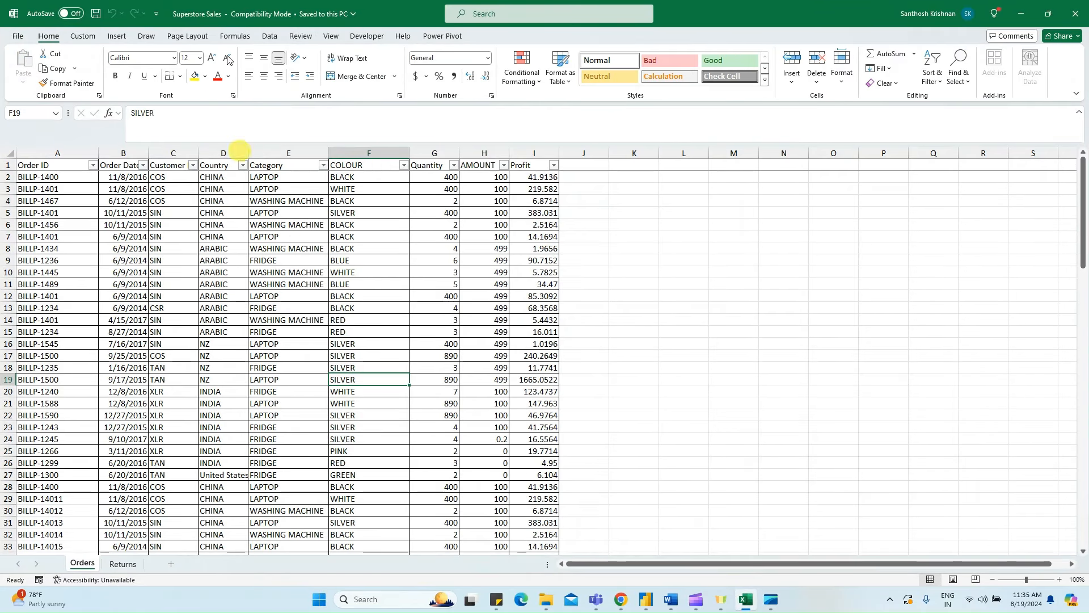
# - Review the Orders sheet column by column, from Order ID through Category, COLOUR, Quantity, AMOUNT and Profit
pyautogui.click(50, 163)
pyautogui.press('Right')
pyautogui.press('Right')
pyautogui.press('Right')
pyautogui.press('Right')
pyautogui.hotkey('ctrl', 'space')
pyautogui.press('Down')
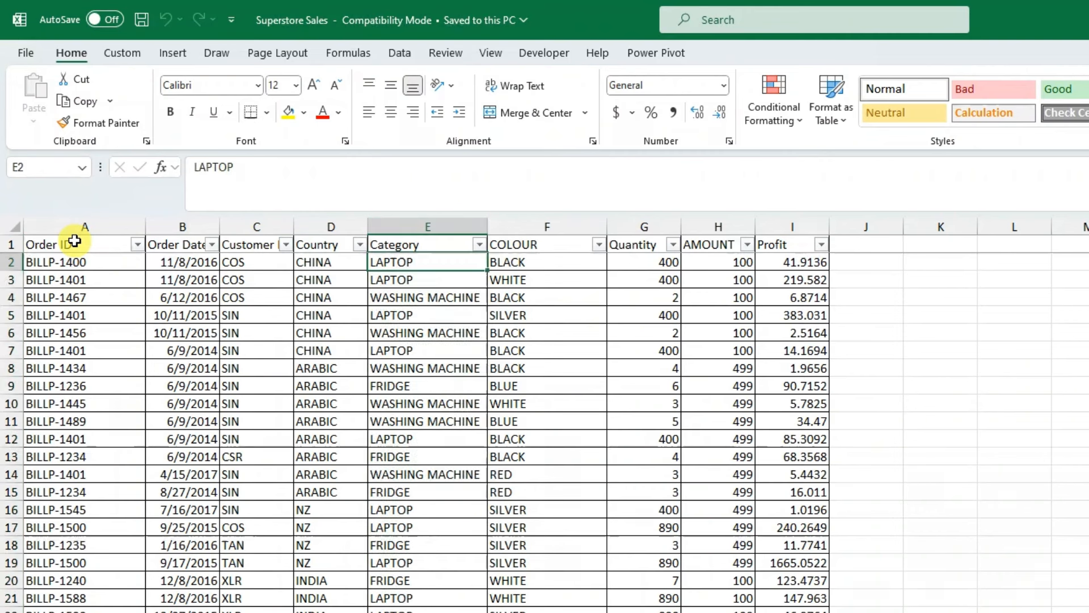
pyautogui.press('Up')
pyautogui.press('Right')
pyautogui.press('Down')
pyautogui.hotkey('ctrl', 'space')
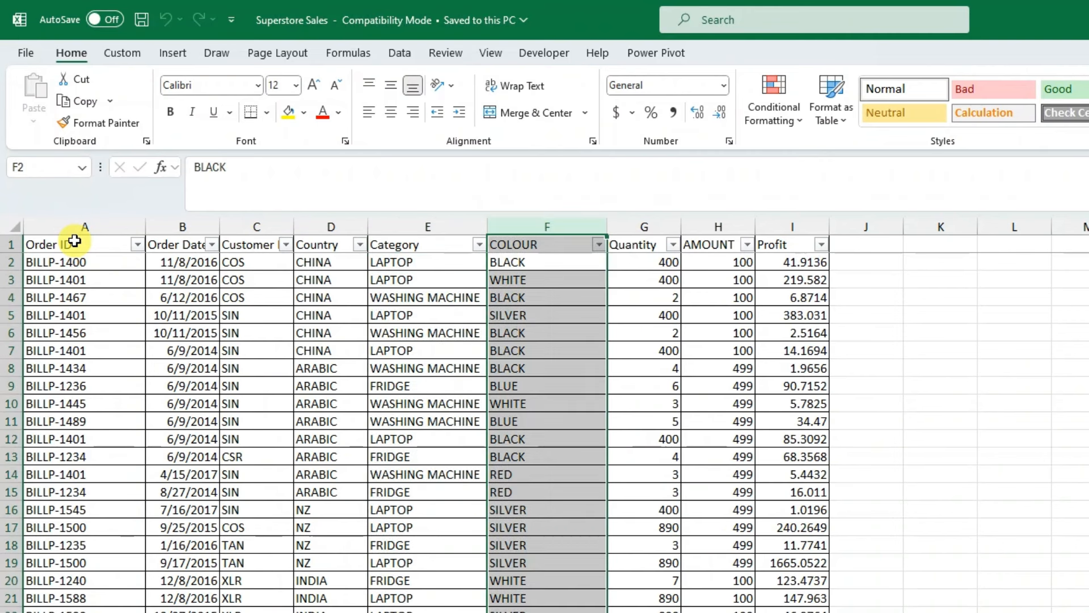
pyautogui.press('Up')
pyautogui.press('Left')
pyautogui.press('Down')
pyautogui.press('Right')
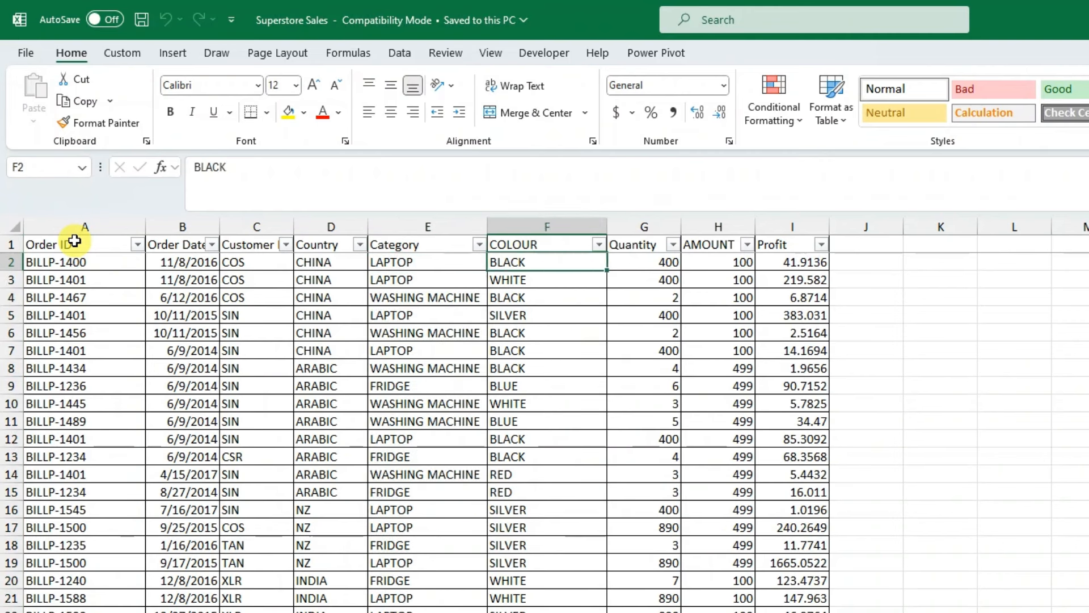
pyautogui.hotkey('ctrl', 'space')
pyautogui.press('Right')
pyautogui.hotkey('ctrl', 'space')
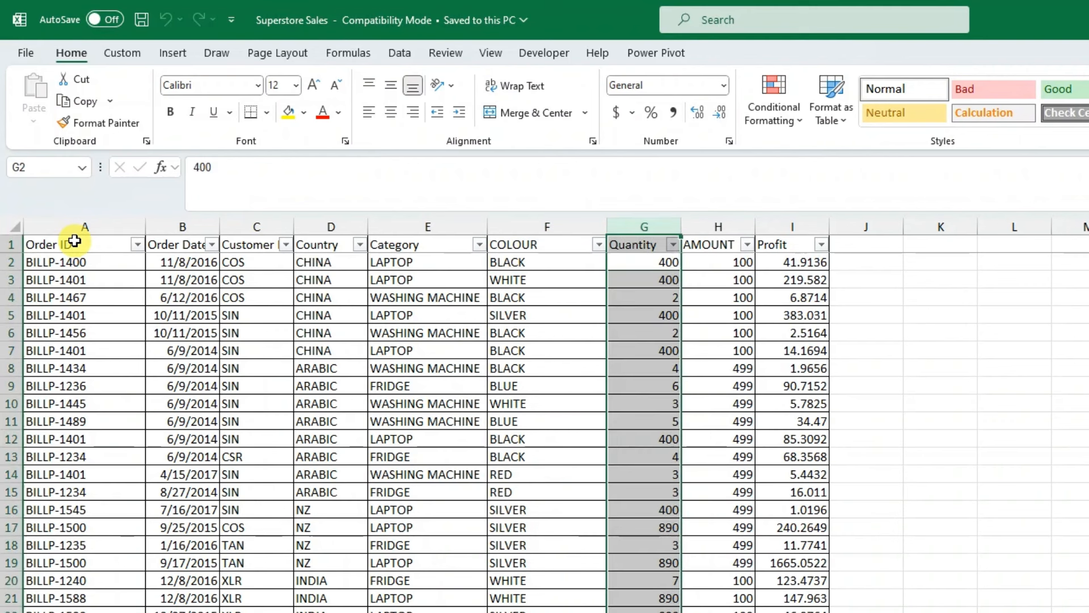
pyautogui.press('Left')
pyautogui.press('Left')
pyautogui.press('Right')
pyautogui.press('Right')
pyautogui.press('Right')
pyautogui.hotkey('ctrl', 'space')
pyautogui.press('Right')
pyautogui.hotkey('ctrl', 'space')
pyautogui.hotkey('ctrl', 'Home')
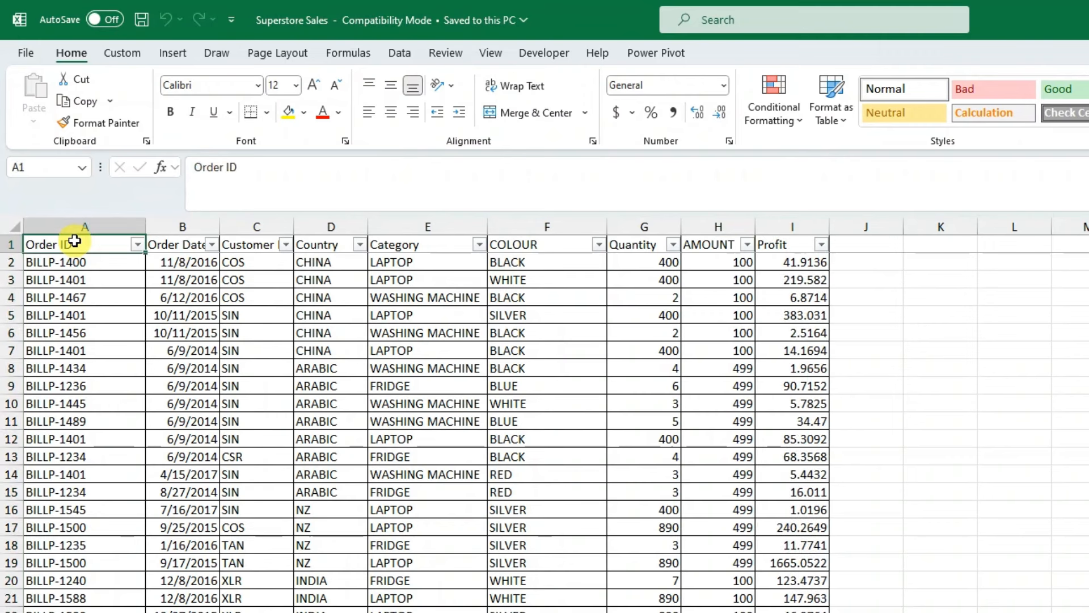
pyautogui.press('Down')
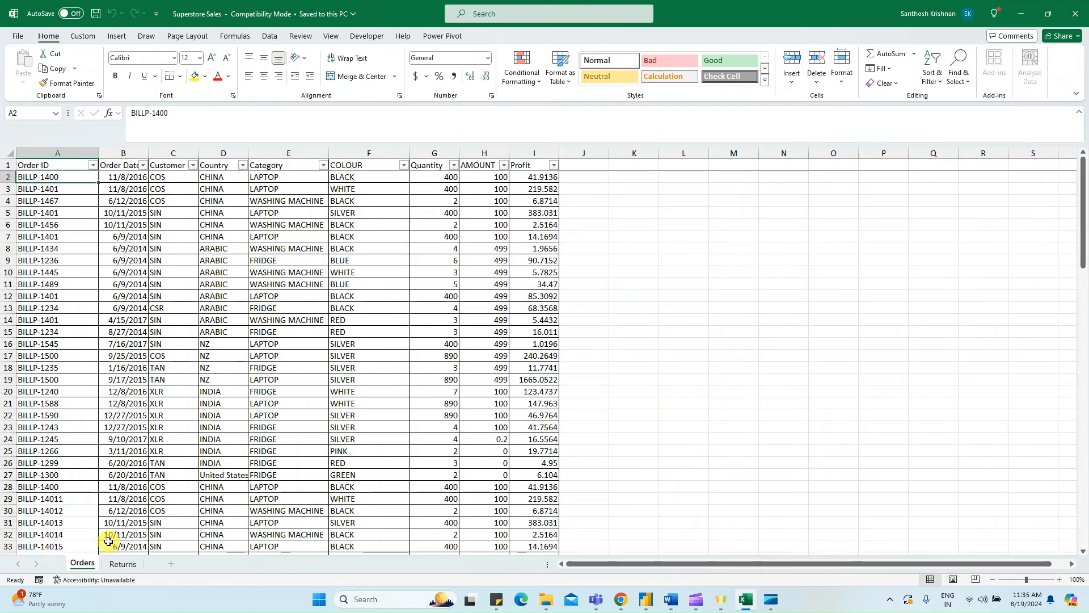
# - Compare the Order ID columns of the Orders and Returns sheets
pyautogui.click(126, 564)
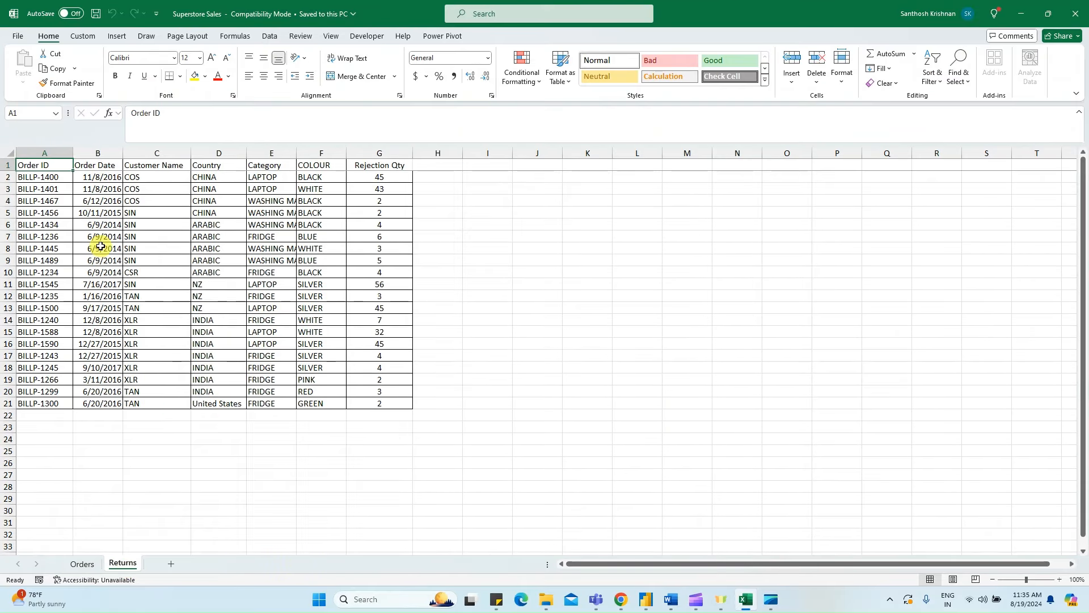
pyautogui.click(83, 563)
pyautogui.click(62, 156)
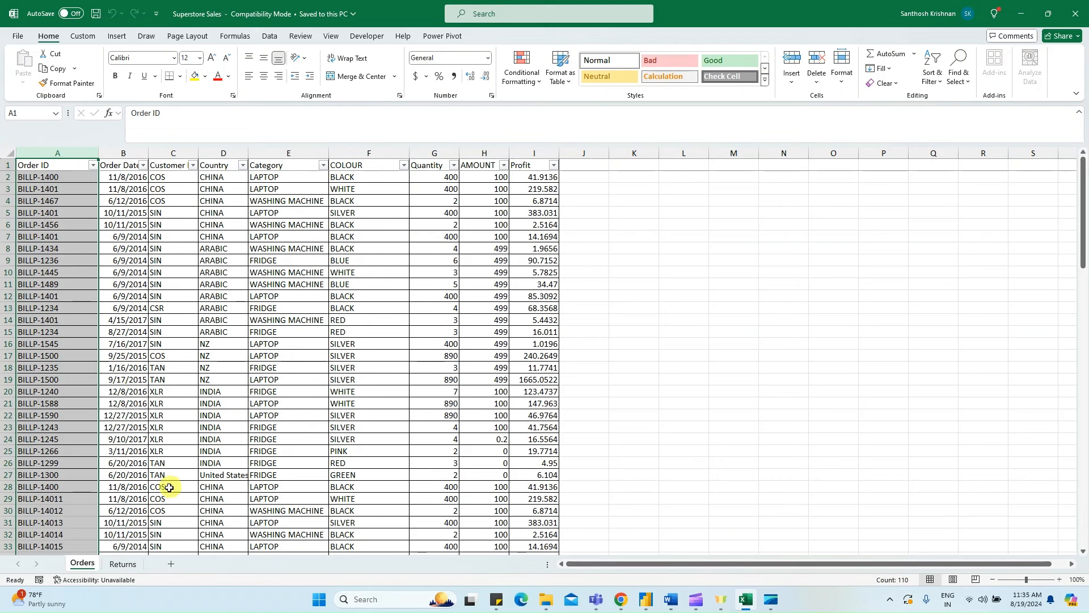
pyautogui.click(128, 563)
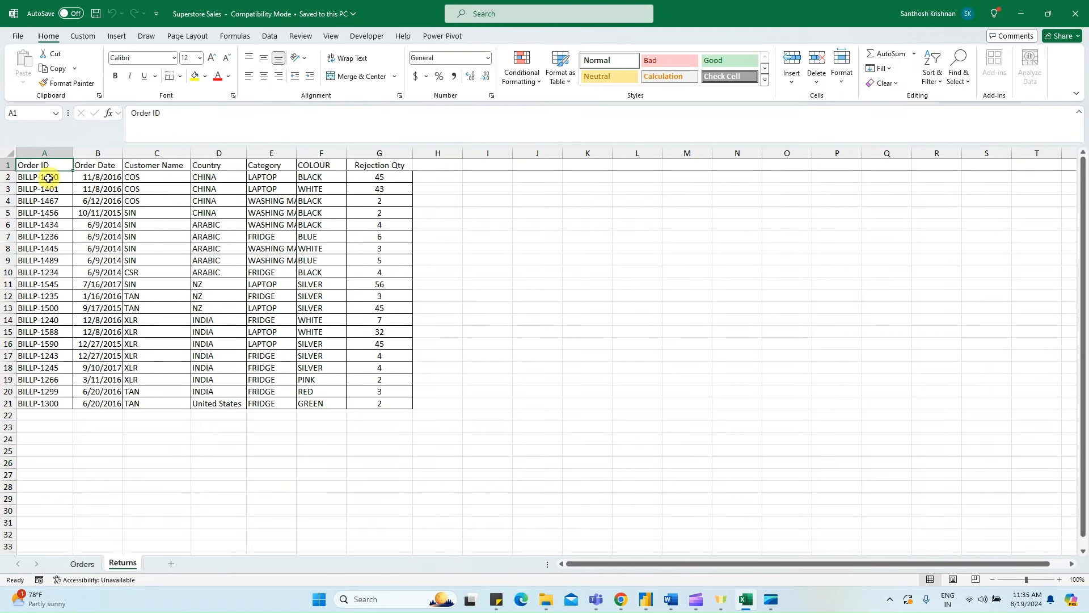
pyautogui.moveTo(48, 177); pyautogui.dragTo(45, 427)
pyautogui.click(104, 415)
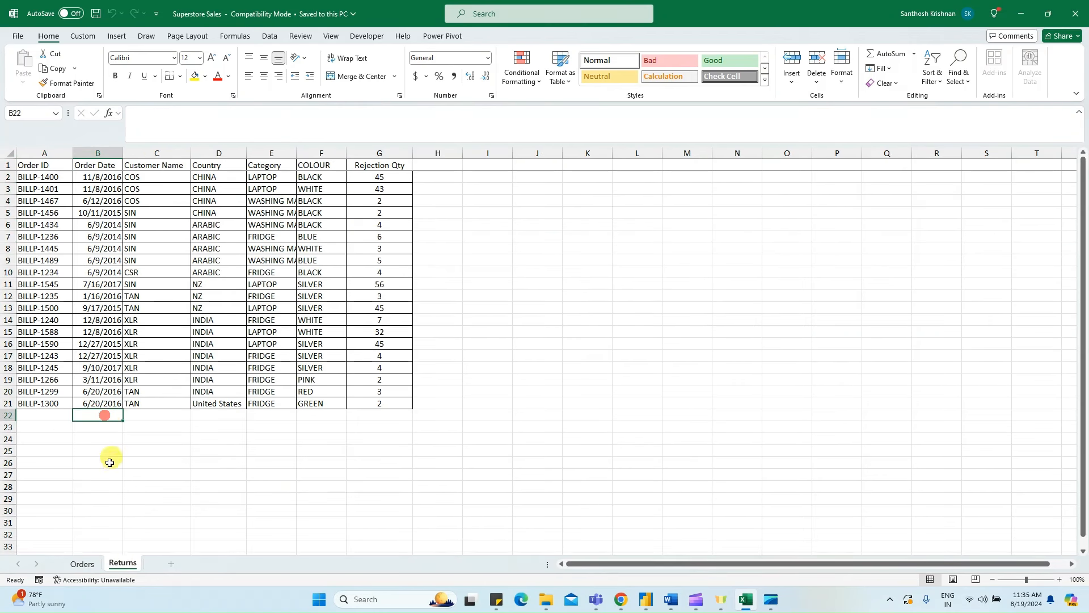
pyautogui.click(83, 563)
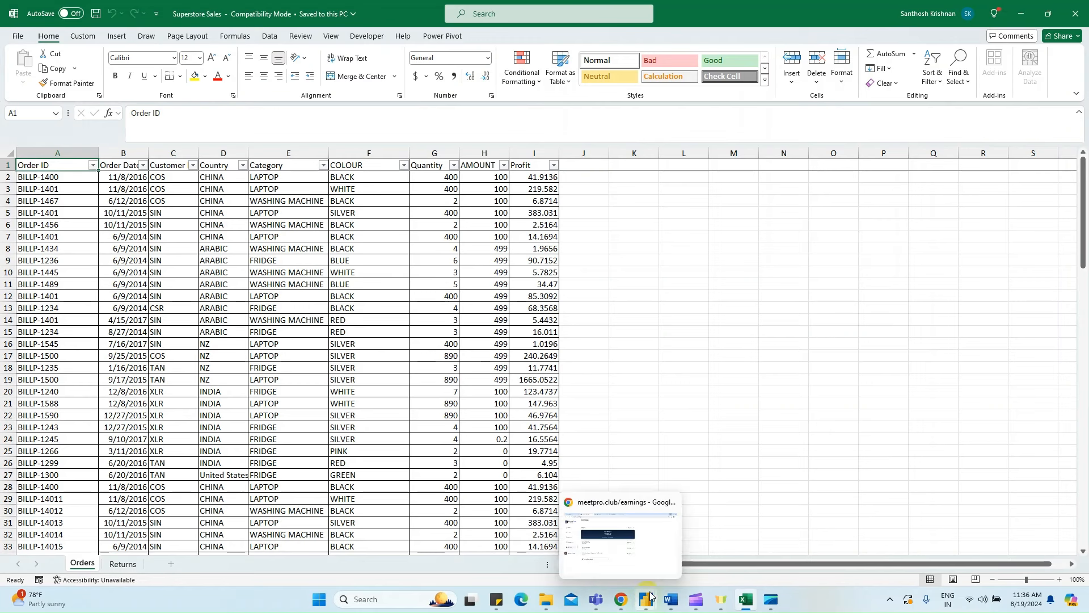
# - Switch to the Project Statement document in Word, maximize it and read the objective and the four analysis areas
pyautogui.moveTo(671, 599)
pyautogui.click(636, 536)
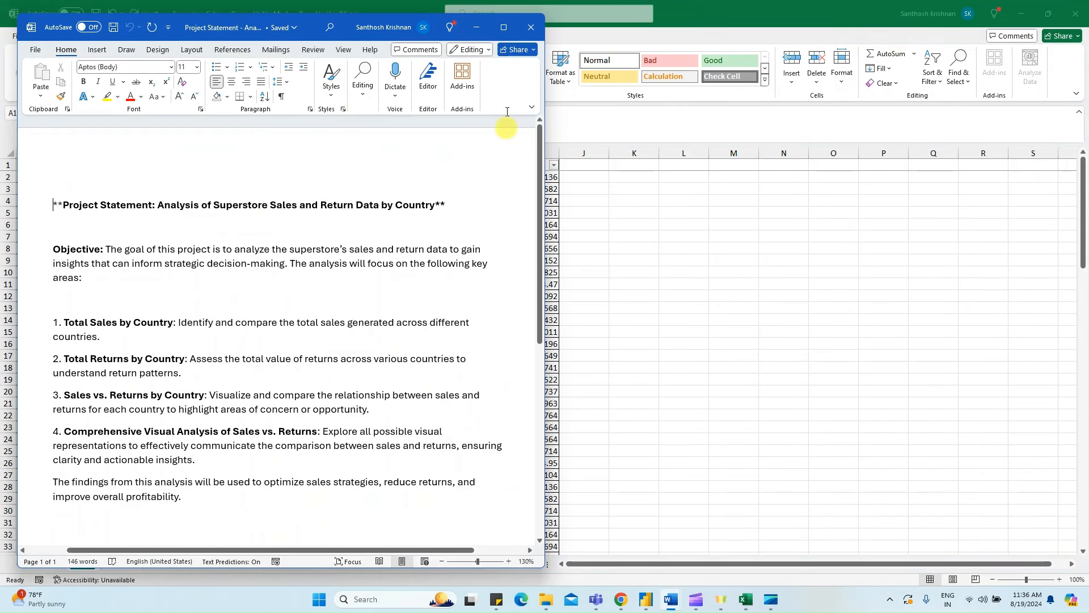
pyautogui.click(505, 27)
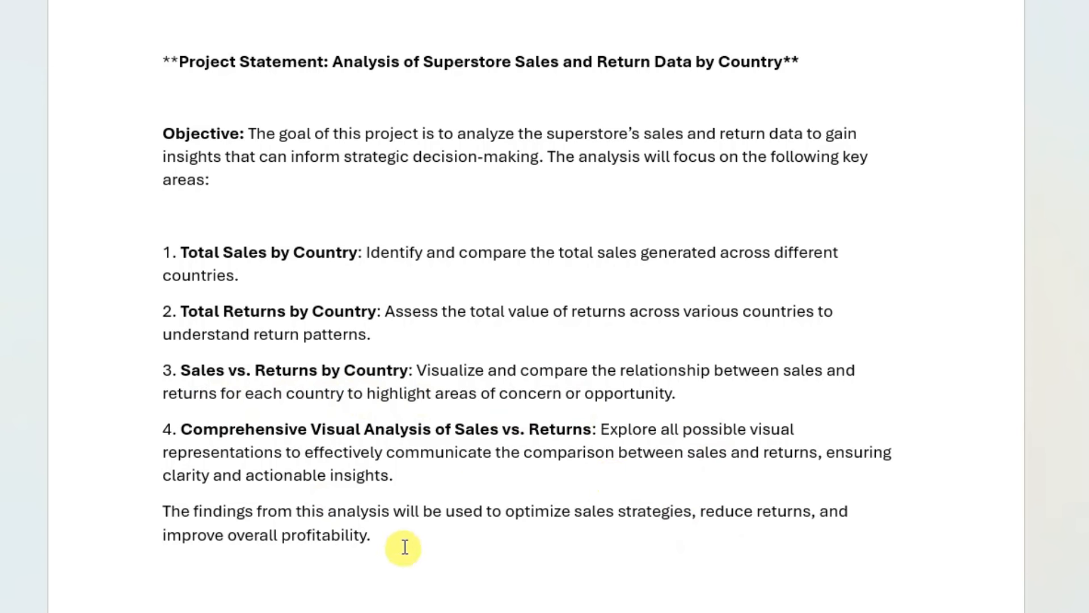
pyautogui.moveTo(397, 540)
pyautogui.mouseDown()
pyautogui.moveTo(220, 419)
pyautogui.moveTo(179, 370)
pyautogui.moveTo(428, 486)
pyautogui.moveTo(403, 525)
pyautogui.mouseUp()
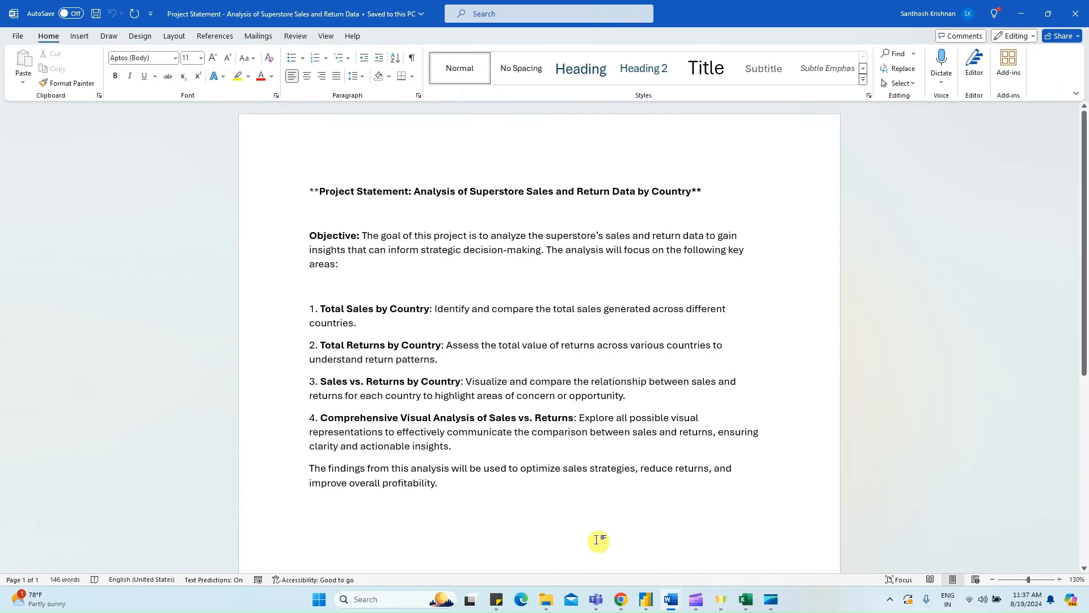
# - Switch to the Sales Vs Return report in Power BI and connect it to the Superstore Sales Excel workbook
pyautogui.click(646, 599)
pyautogui.click(709, 563)
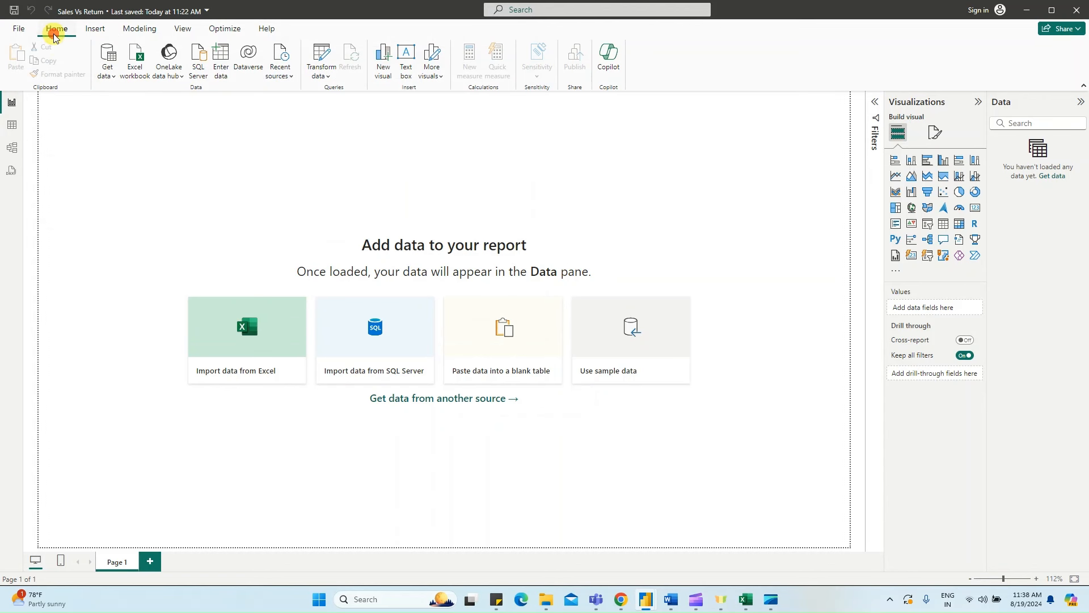
pyautogui.click(139, 58)
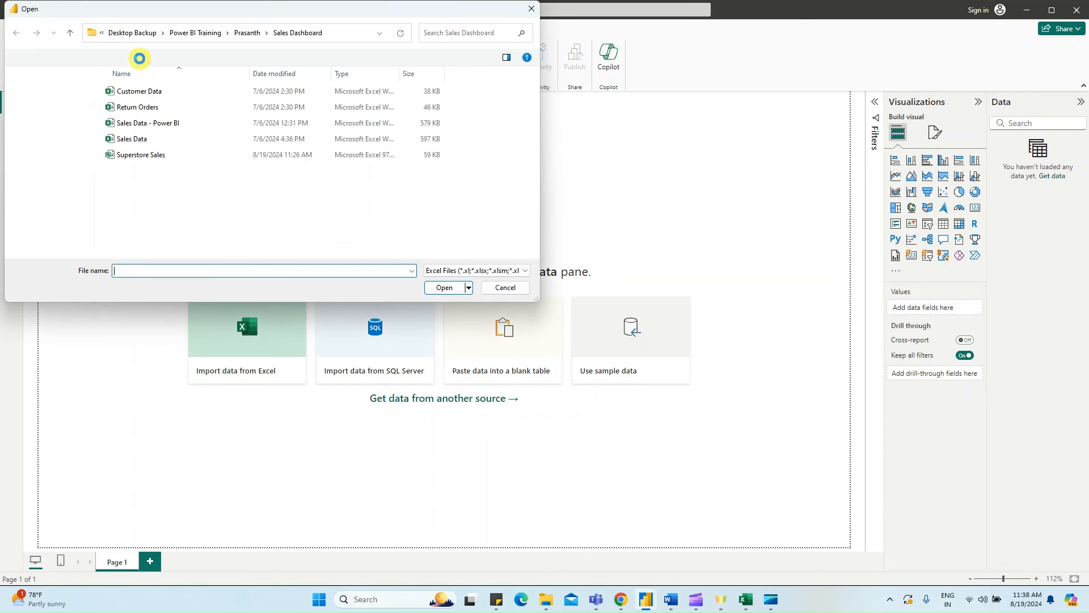
pyautogui.click(161, 155)
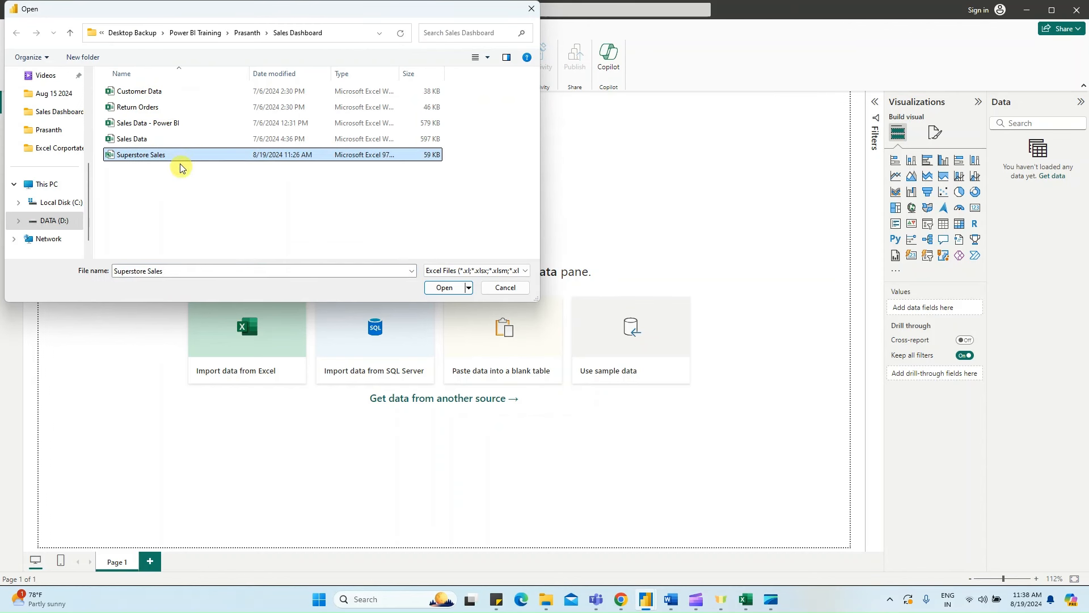
pyautogui.click(443, 288)
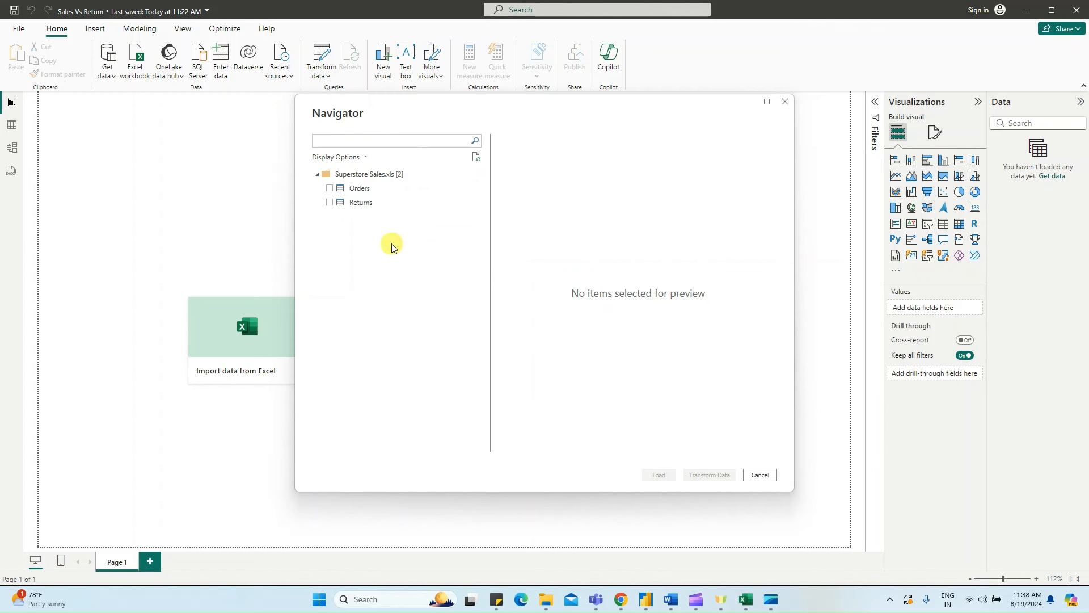
# - Select both the Orders and Returns tables for import
pyautogui.click(330, 188)
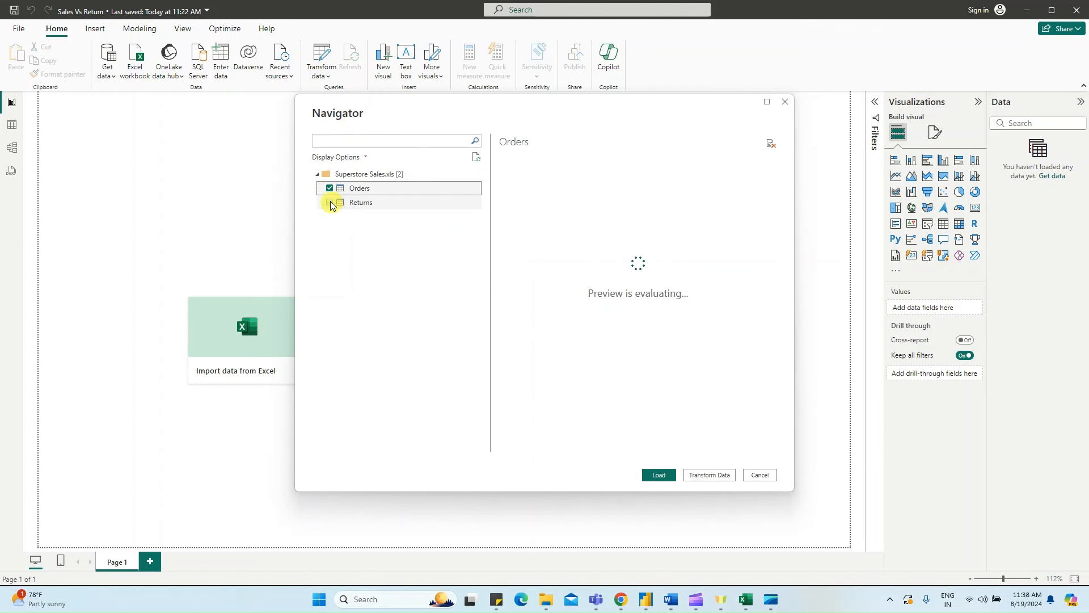
pyautogui.click(330, 203)
pyautogui.click(329, 203)
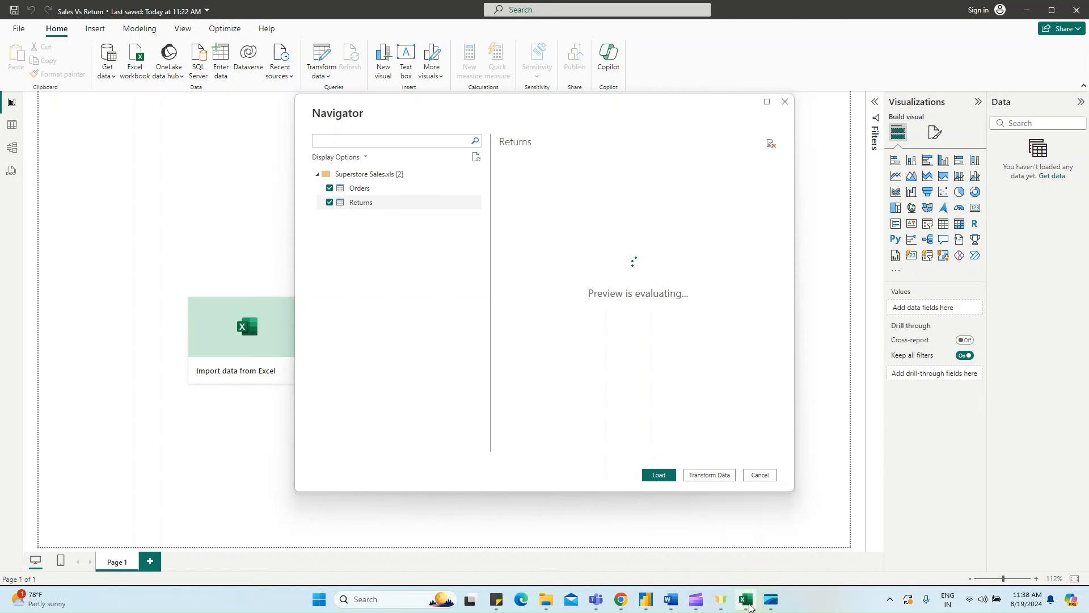
# - Switch to the Superstore Sales workbook in Excel and check its Returns and Orders sheets against the tables being imported
pyautogui.click(748, 604)
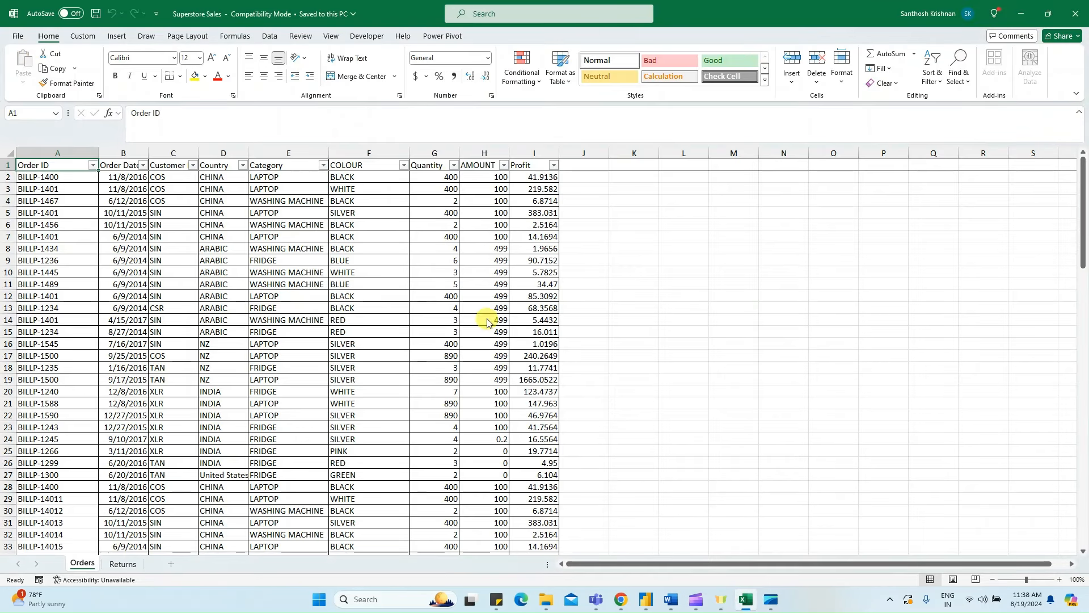
pyautogui.click(119, 563)
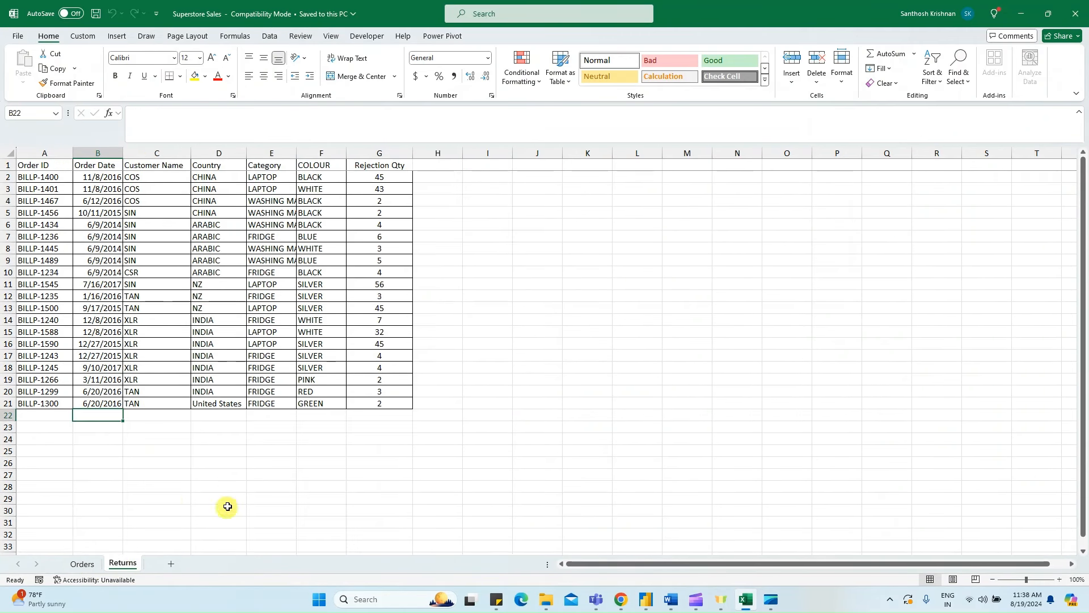
pyautogui.click(85, 564)
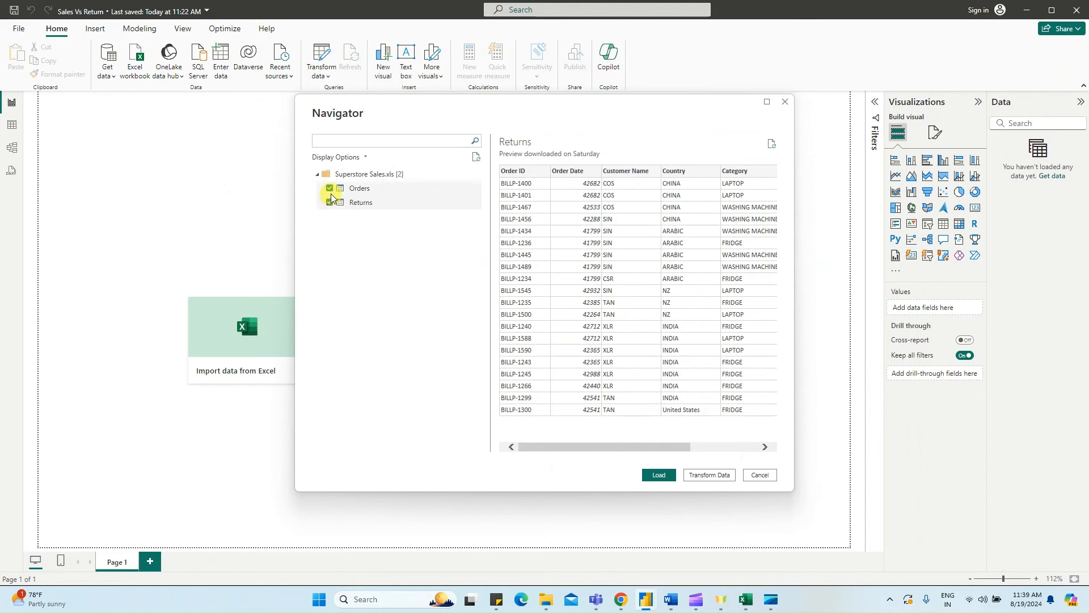
# - Back in Power BI, look across the Returns preview and load the two selected tables into the report
pyautogui.moveTo(703, 450); pyautogui.dragTo(594, 450)
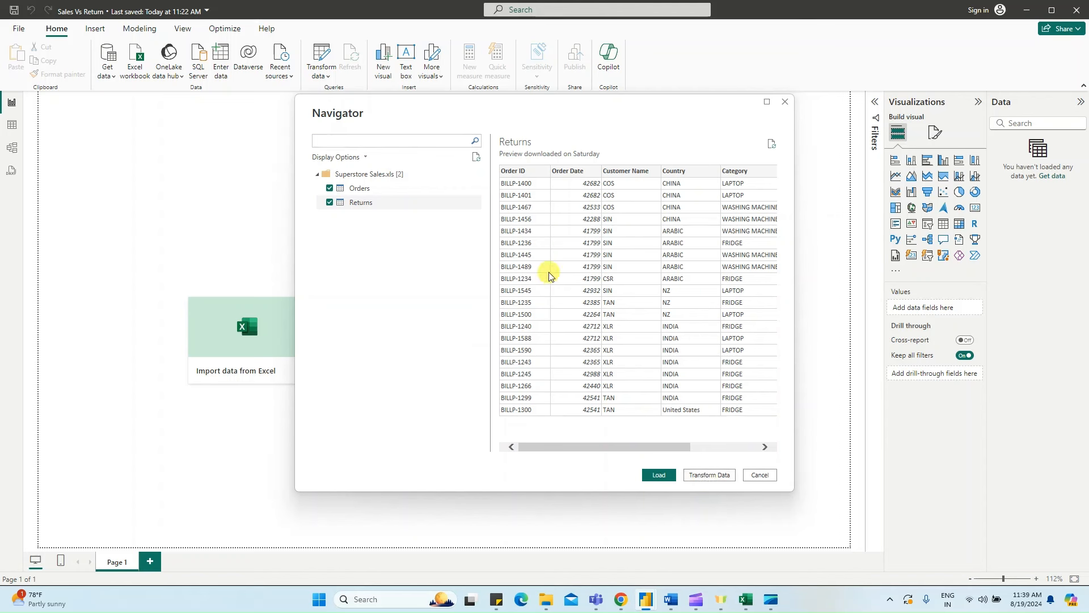
pyautogui.click(655, 474)
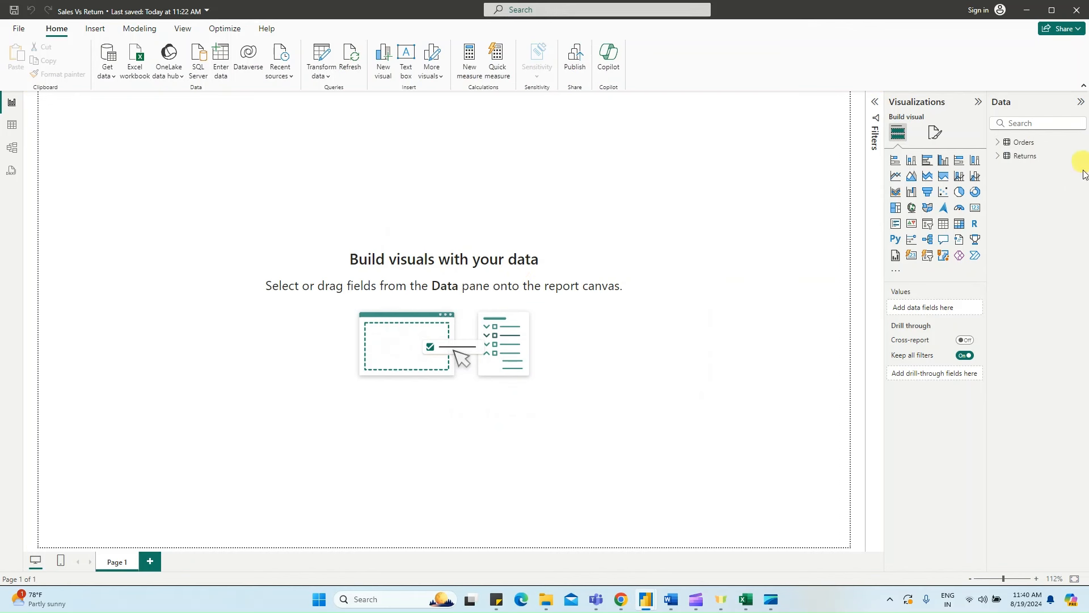
# - Inspect the fields of the Orders and Returns tables, and show the Orders data in table view
pyautogui.click(998, 142)
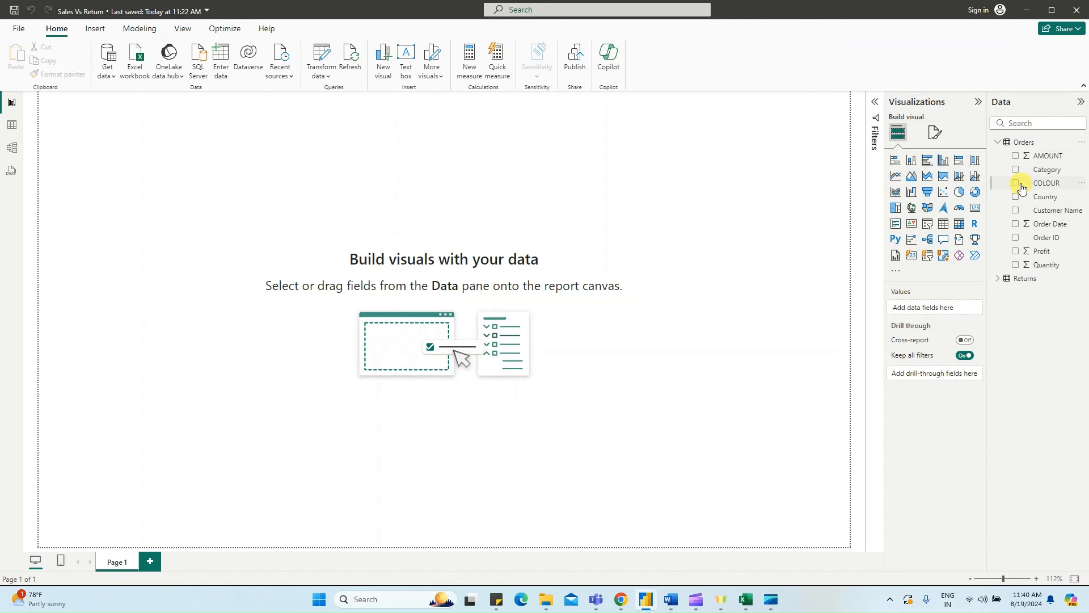
pyautogui.click(998, 278)
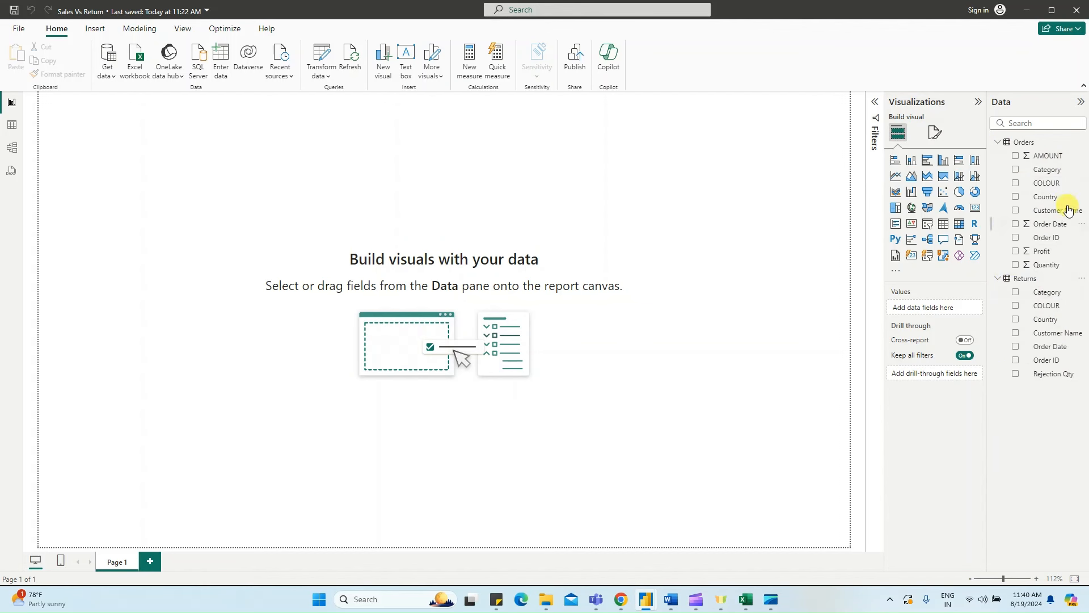
pyautogui.click(10, 128)
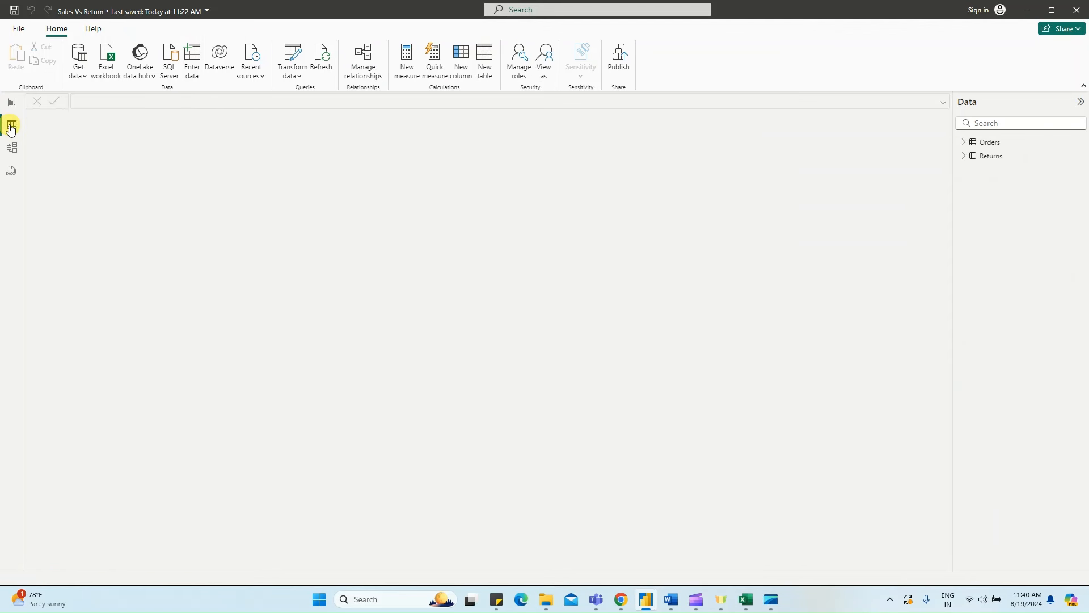
pyautogui.click(988, 145)
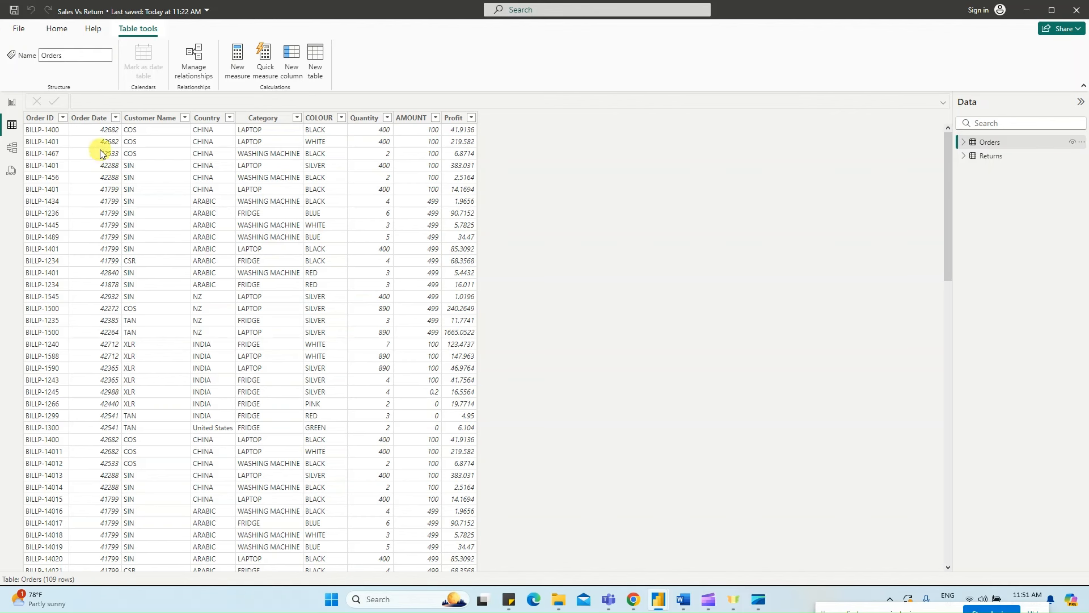
# - Convert the Order Date column in the Orders table to the Date data type with the *3/14/2001 (Short Date) format
pyautogui.click(90, 119)
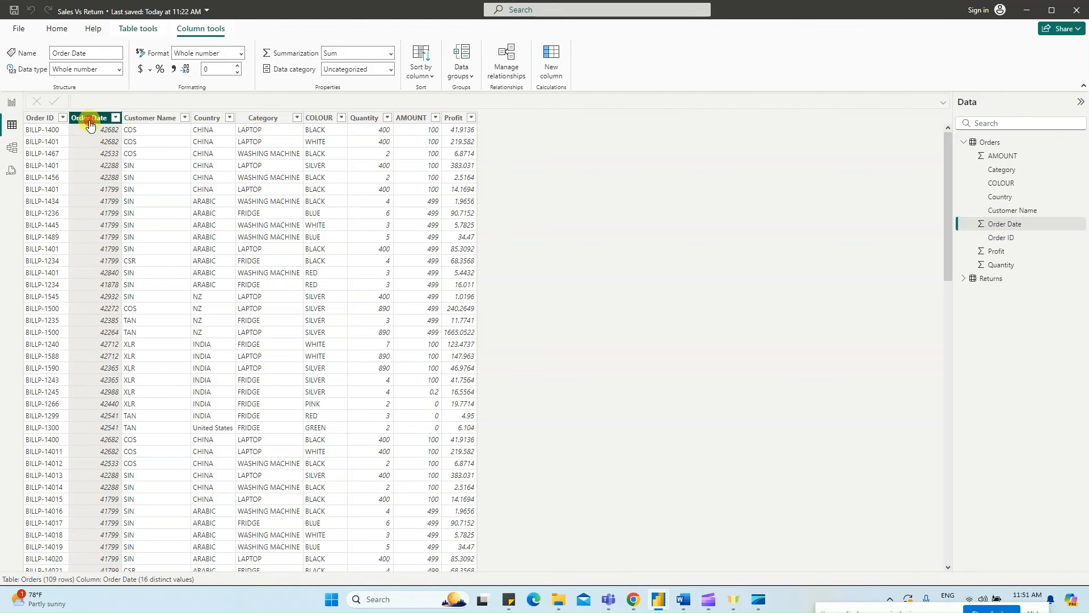
pyautogui.click(1004, 227)
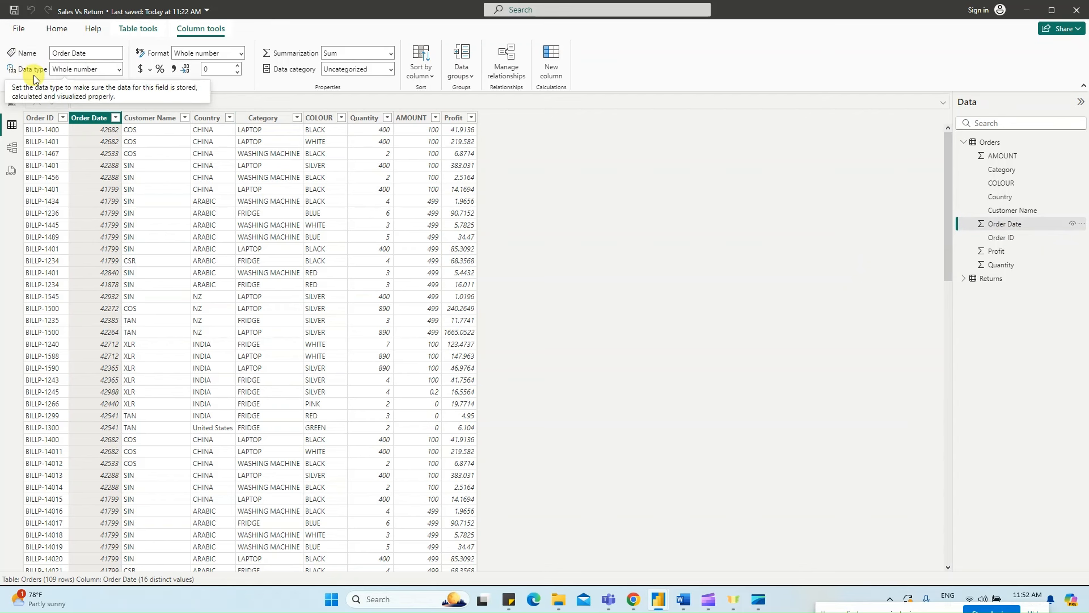
pyautogui.click(120, 70)
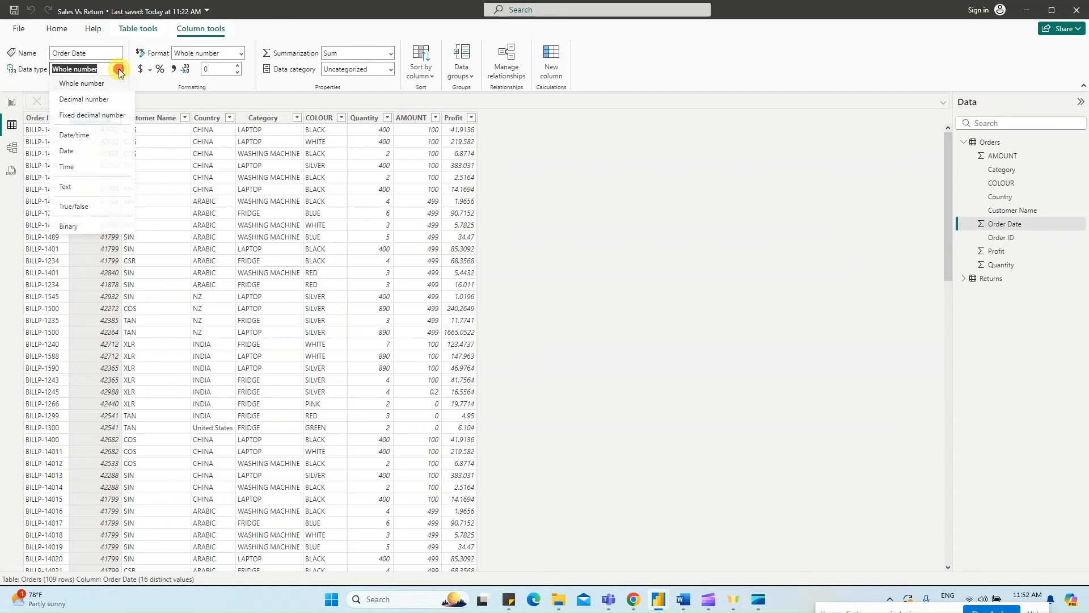
pyautogui.click(91, 152)
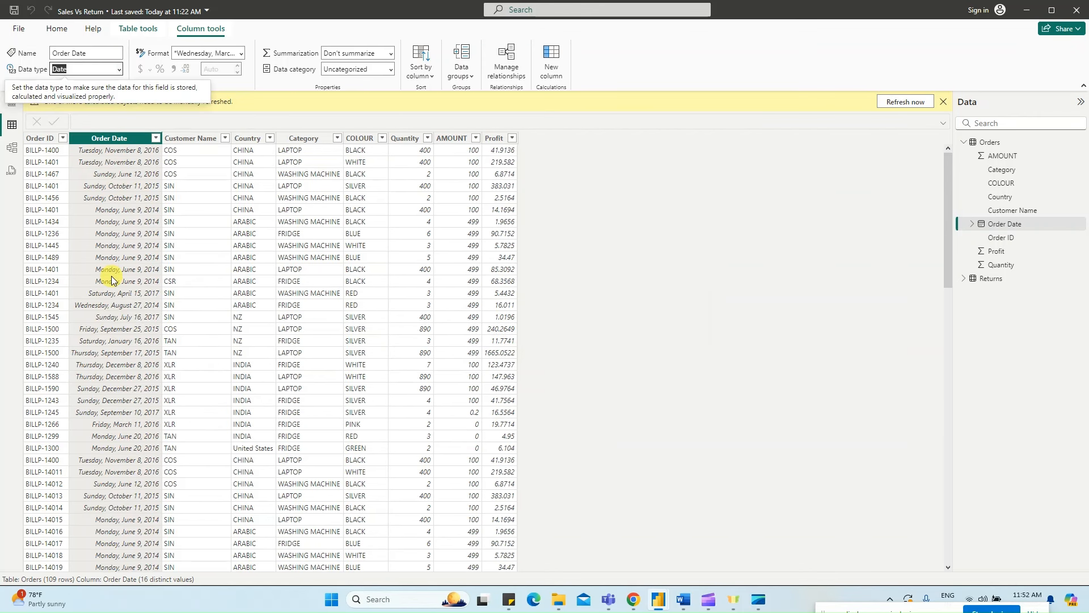
pyautogui.click(243, 54)
pyautogui.click(249, 89)
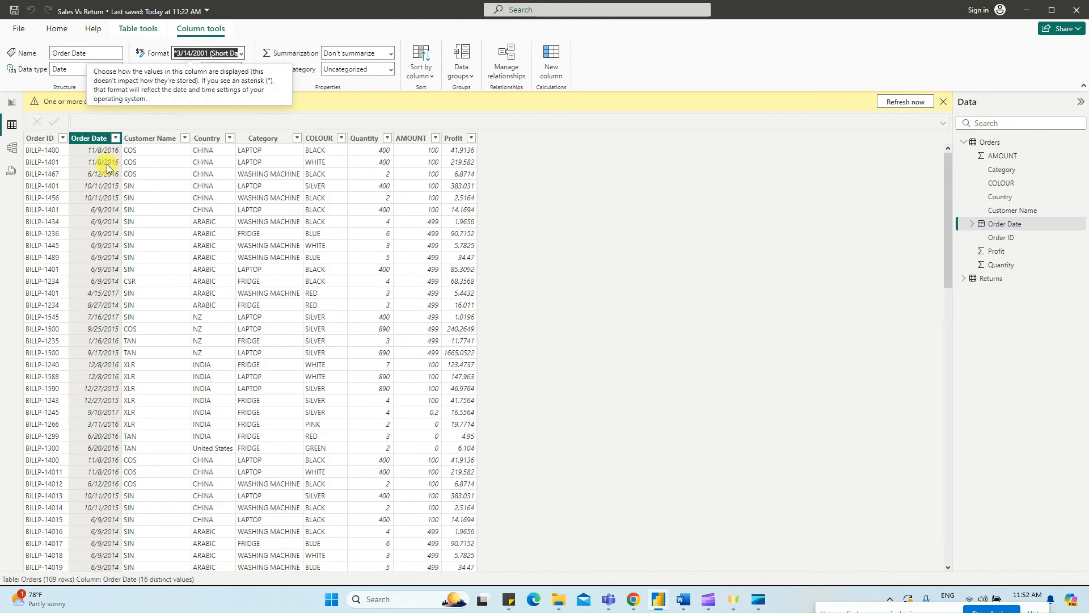
# - Convert the Order Date column in the Returns table to the Date data type with the *3/14/2001 (Short Date) format
pyautogui.click(974, 282)
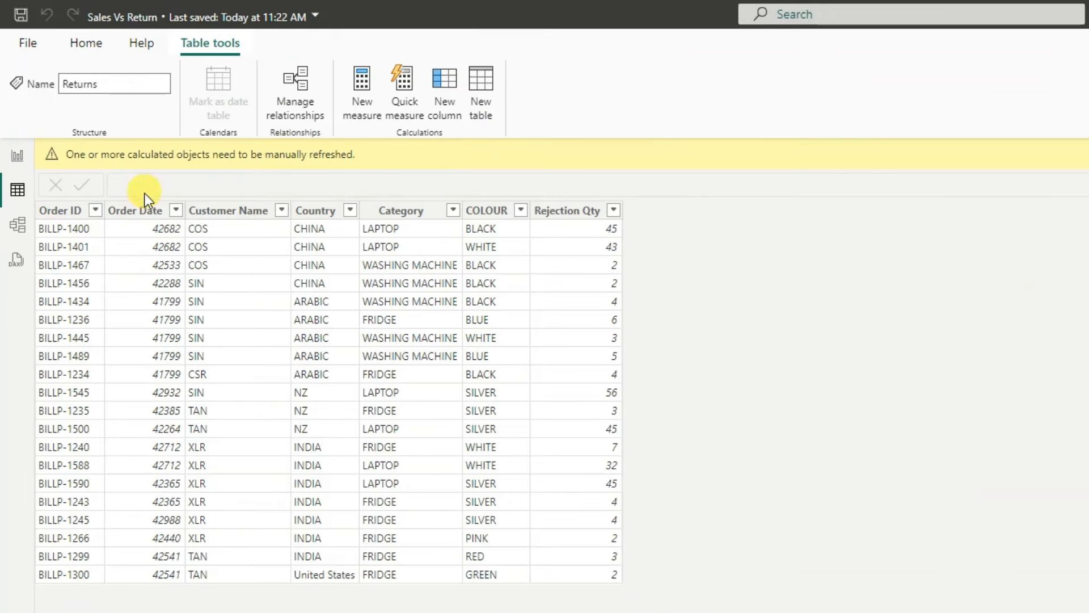
pyautogui.click(140, 211)
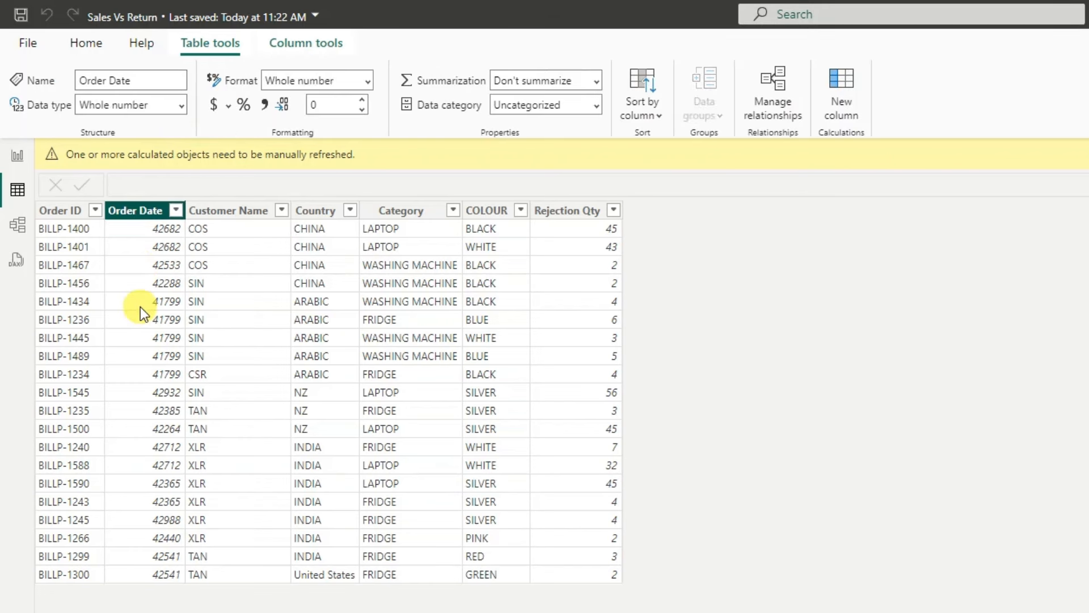
pyautogui.click(183, 105)
pyautogui.click(134, 236)
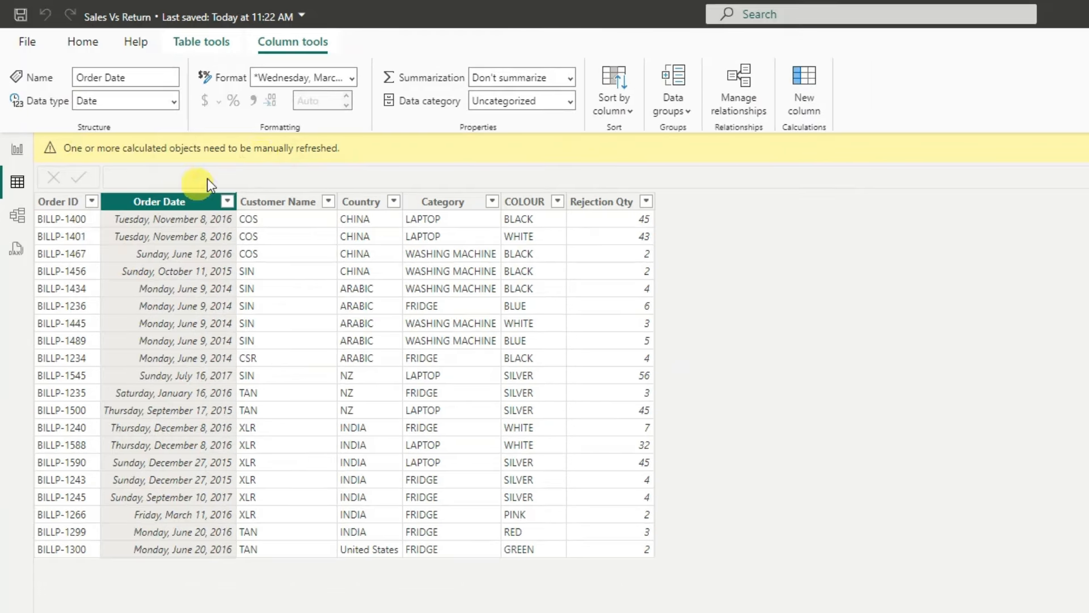
pyautogui.click(351, 83)
pyautogui.click(350, 123)
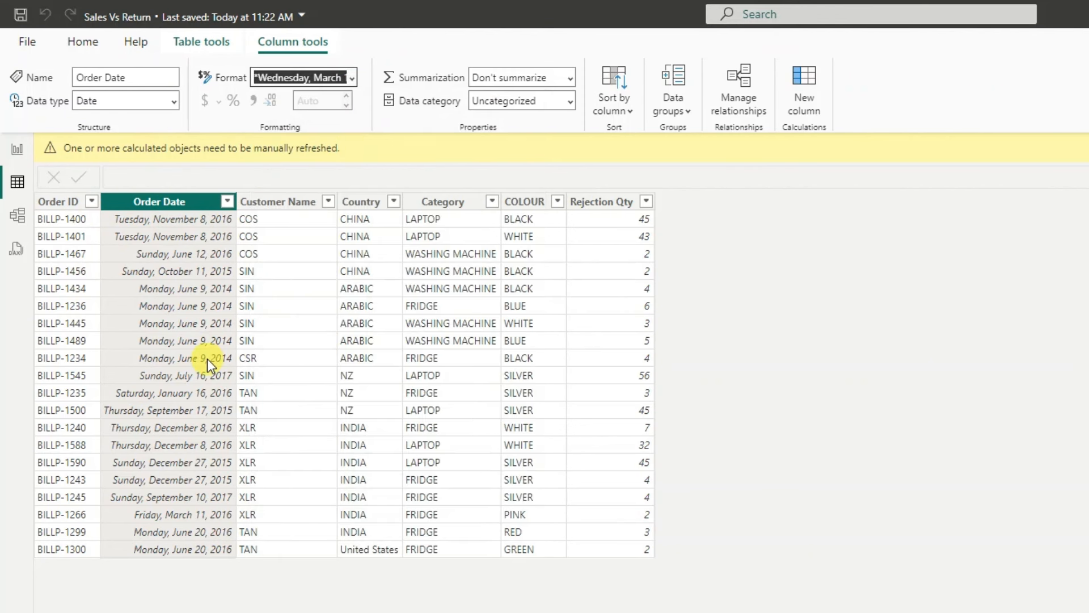
pyautogui.press('Down')
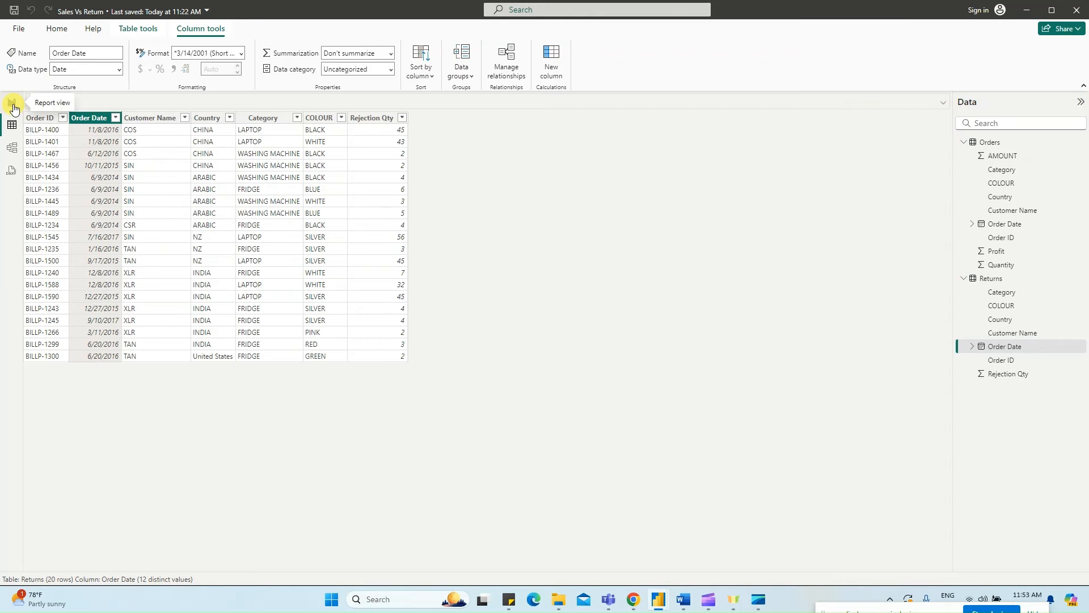
# - Add a rectangle shape to the report page and resize it into a thin banner spanning the full page width at its upper edge
pyautogui.click(12, 104)
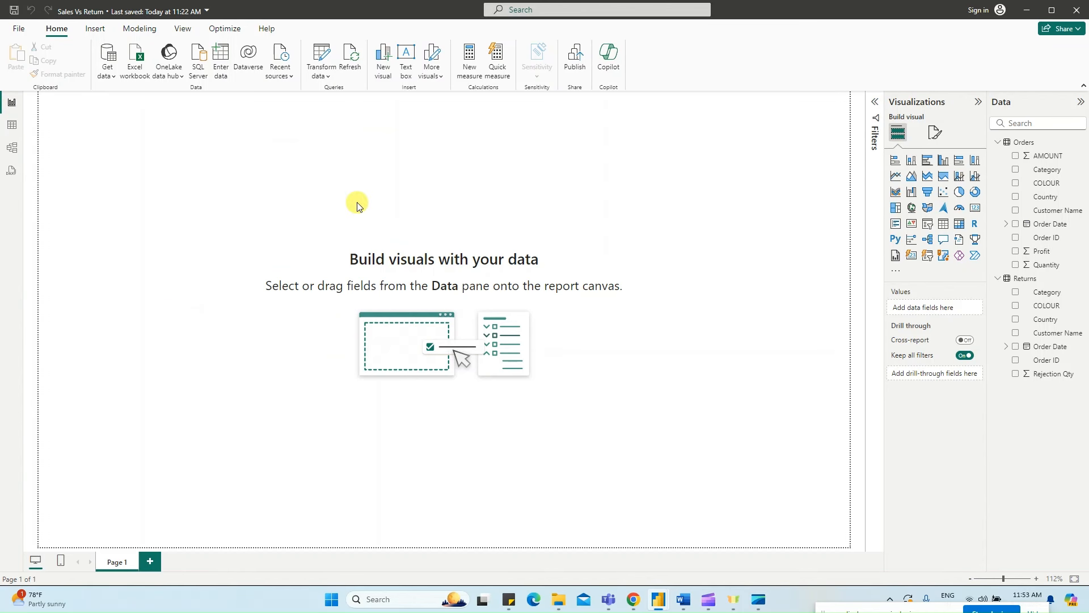
pyautogui.click(97, 33)
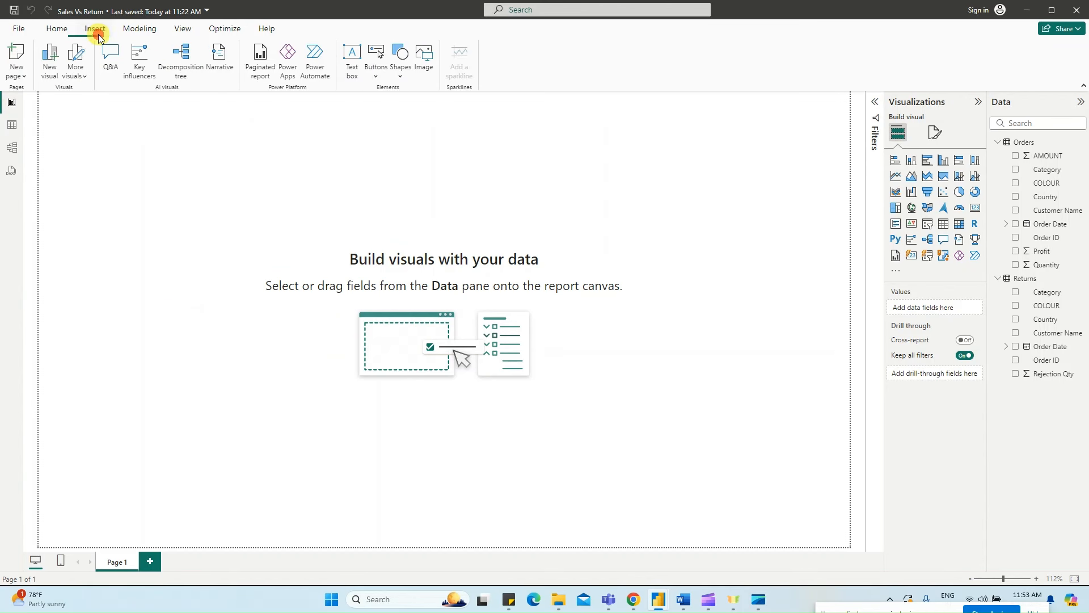
pyautogui.click(400, 72)
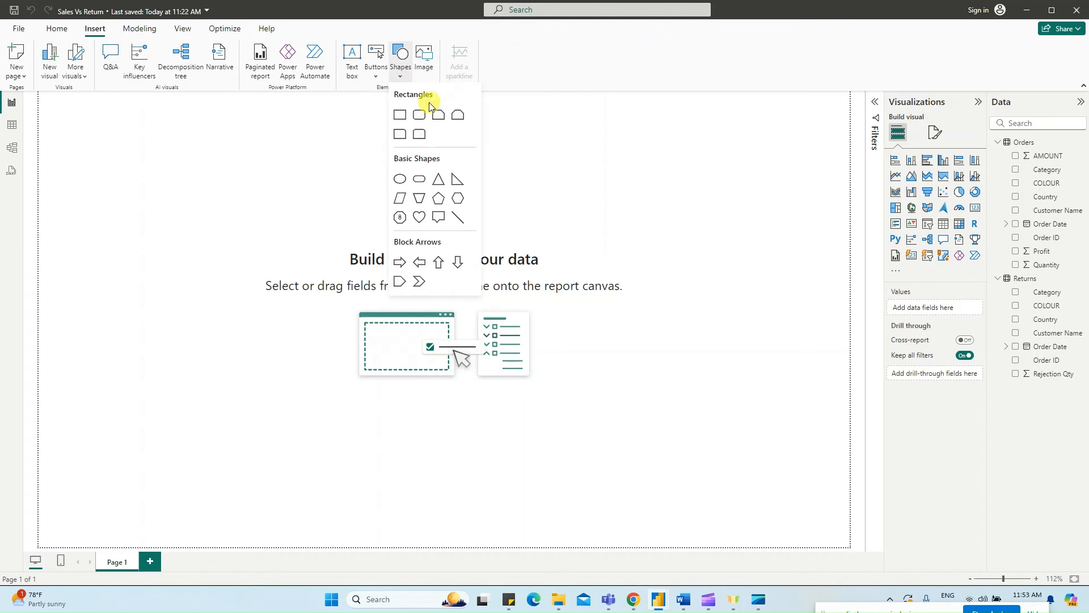
pyautogui.click(400, 116)
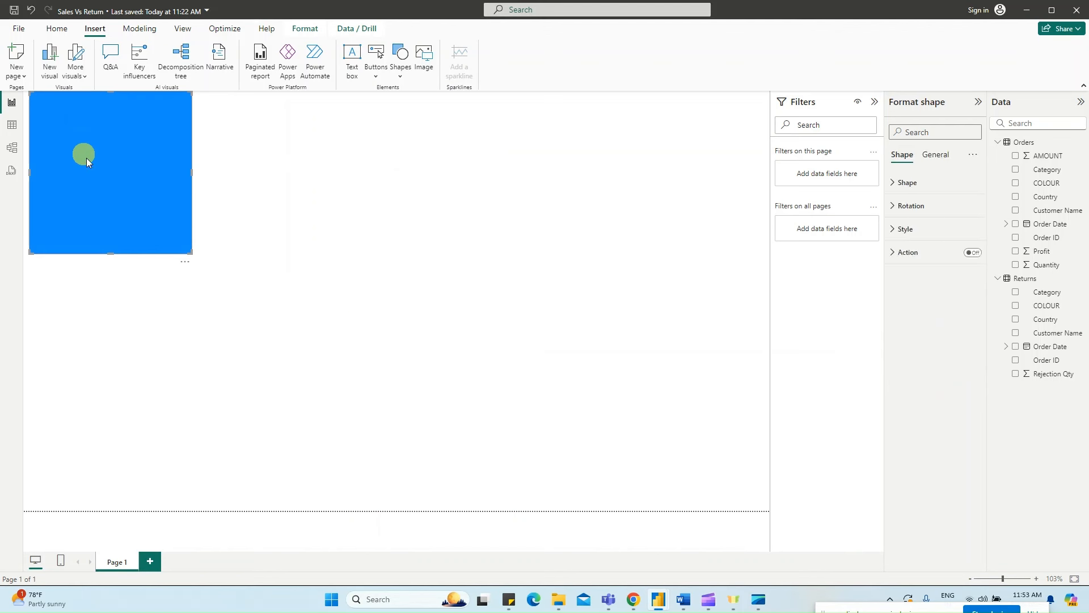
pyautogui.moveTo(112, 251); pyautogui.dragTo(115, 140)
pyautogui.moveTo(192, 118); pyautogui.dragTo(886, 153)
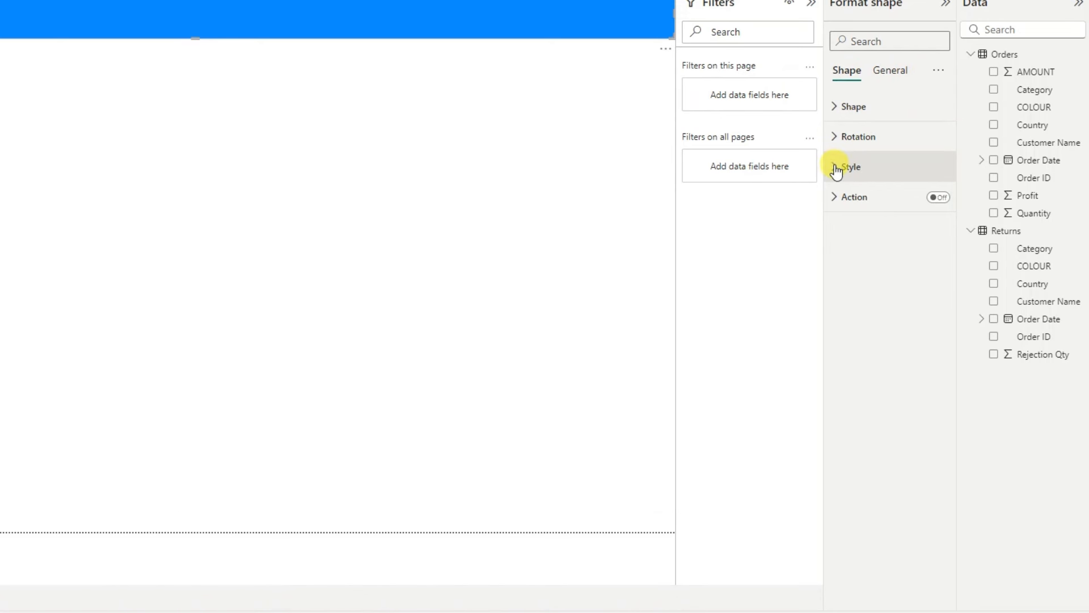
# - Enable text on the banner rectangle and enter the title "Sales Vs Return Analysis Dashboard"
pyautogui.click(836, 170)
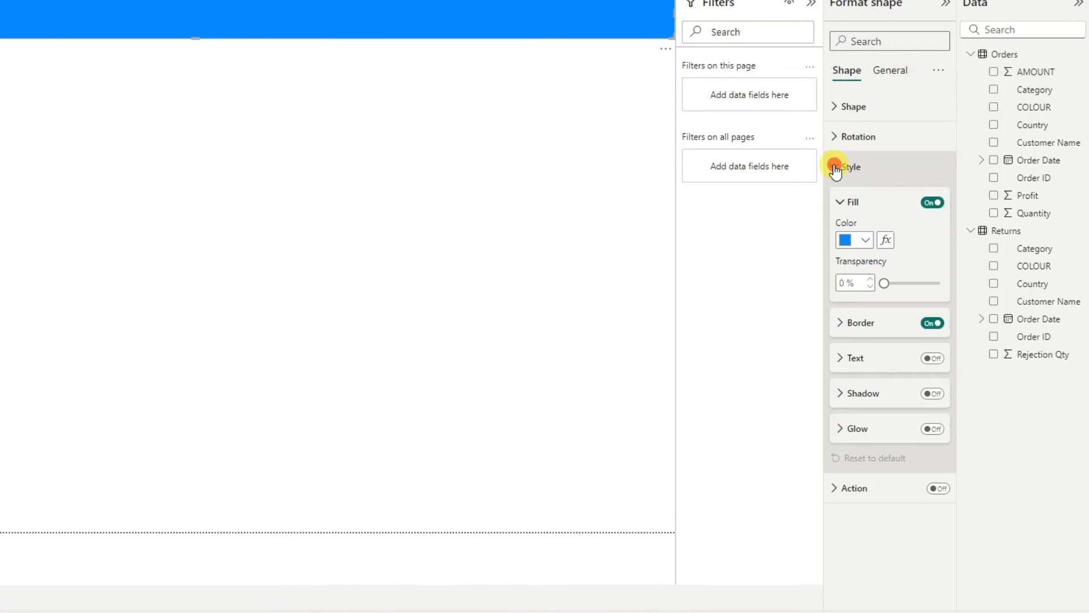
pyautogui.click(847, 356)
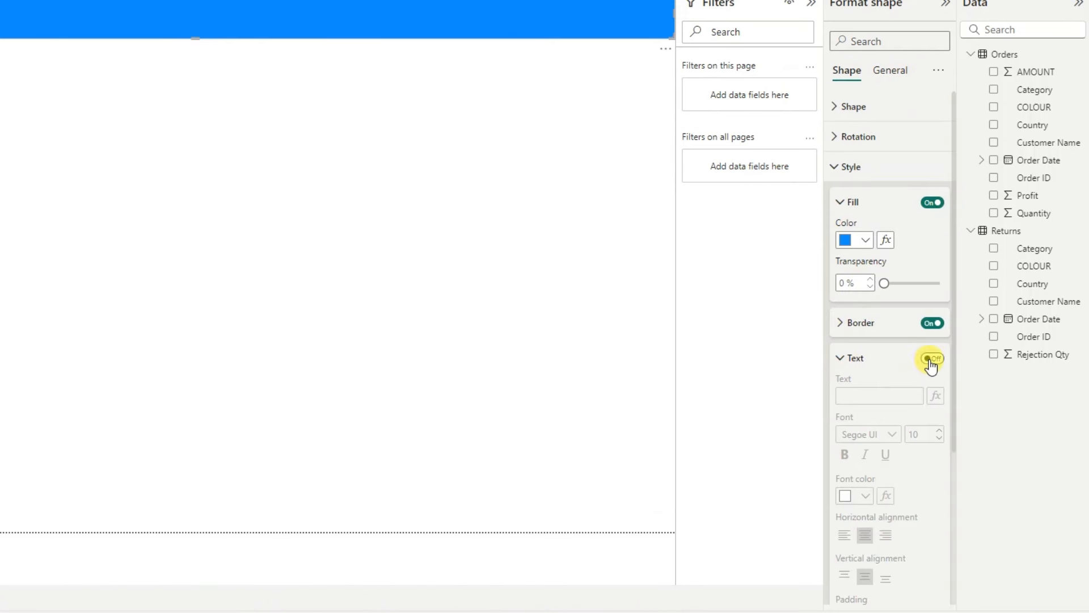
pyautogui.click(932, 358)
pyautogui.click(876, 390)
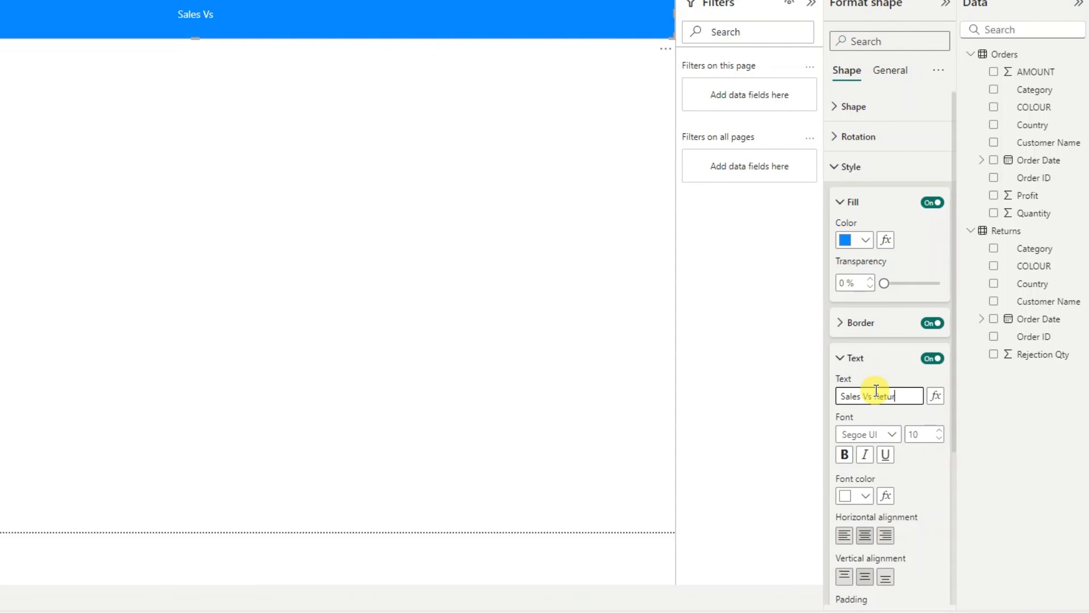
pyautogui.write('Return SA')
pyautogui.press('BackSpace')
pyautogui.write('nalysis')
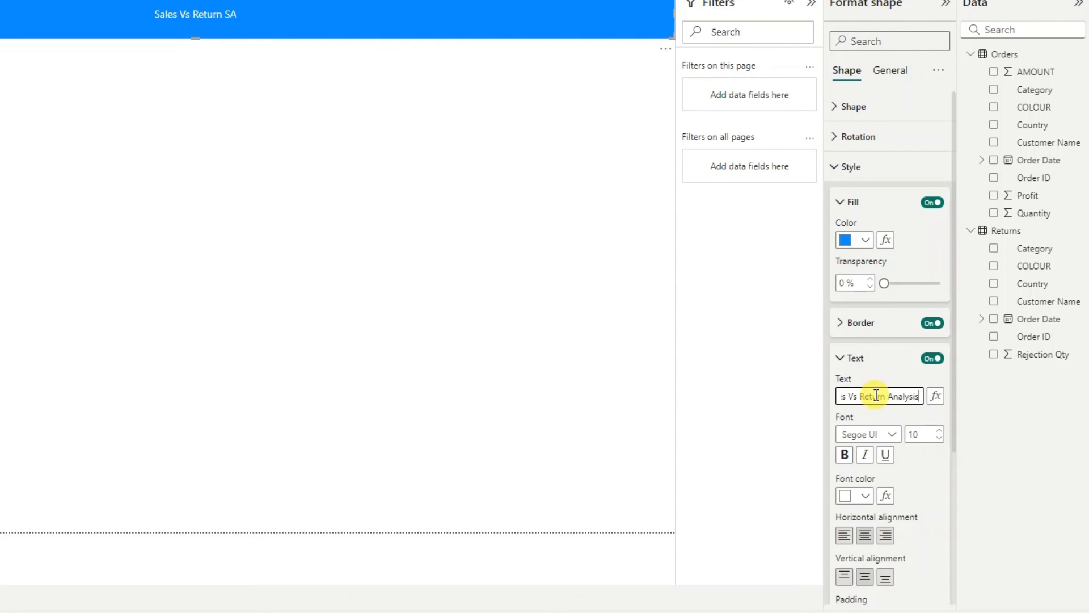
pyautogui.write(' Dashboard')
# - Set the banner title's font size to 25 and make it bold
pyautogui.click(923, 434)
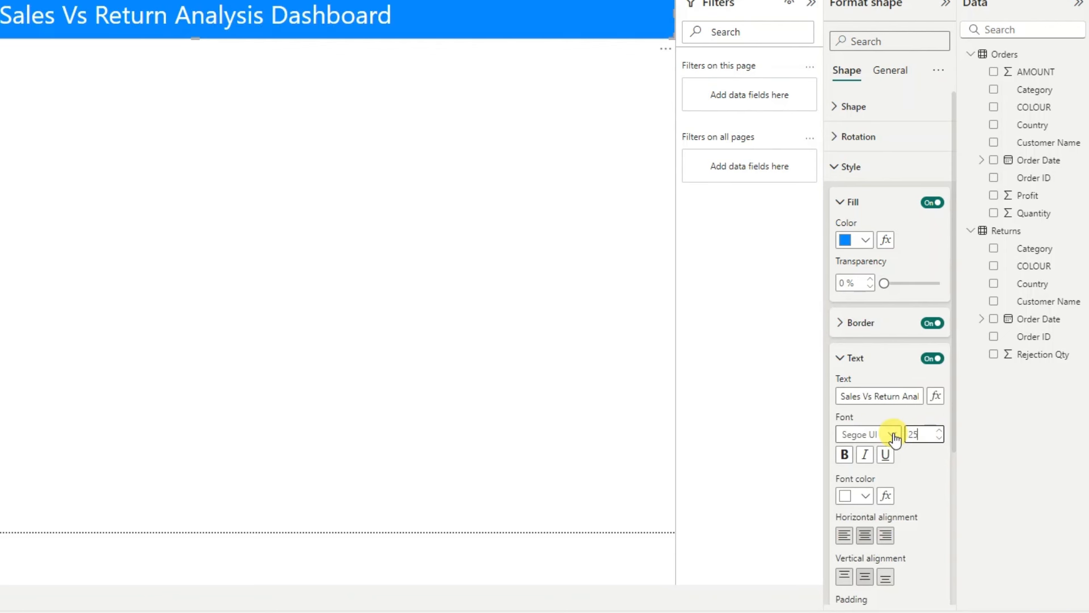
pyautogui.click(845, 455)
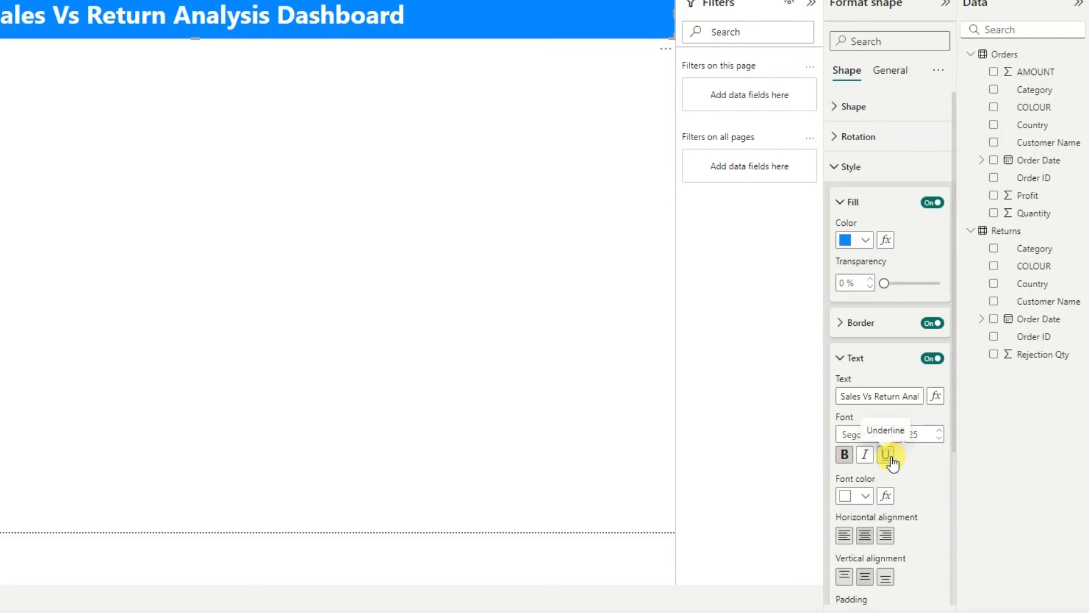
pyautogui.click(385, 269)
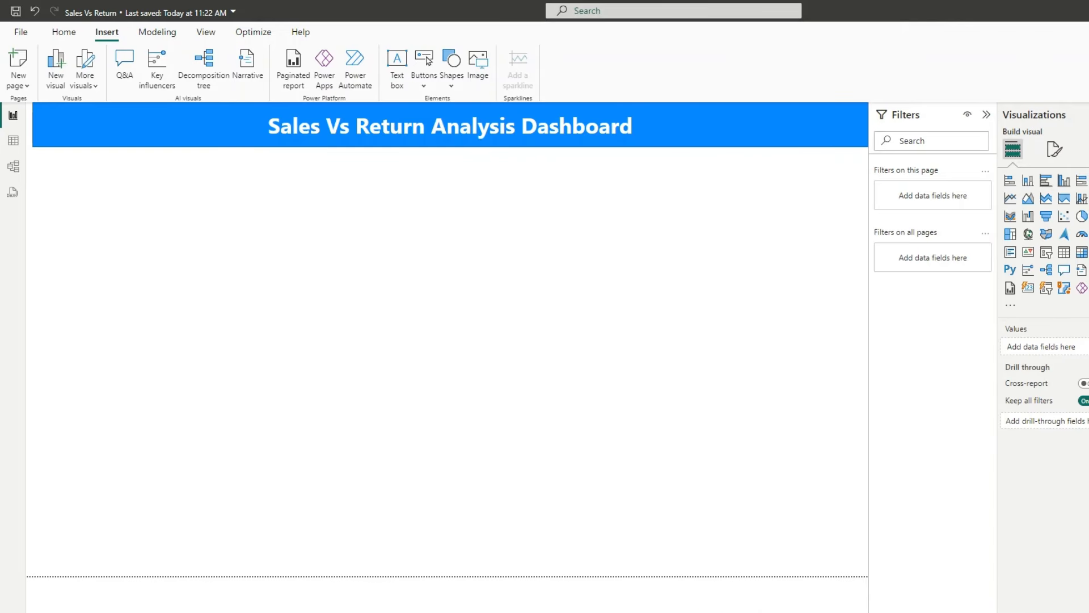
# - Switch to the project statement in Word and read the Total Sales by Country requirement
pyautogui.moveTo(771, 612)
pyautogui.click(682, 609)
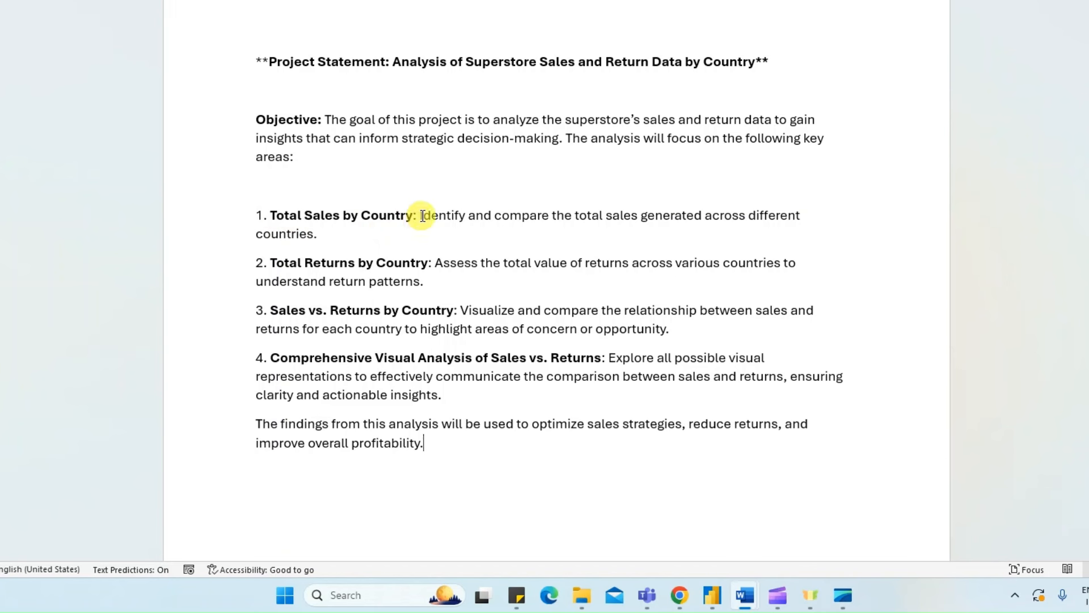
pyautogui.moveTo(423, 215); pyautogui.dragTo(442, 236)
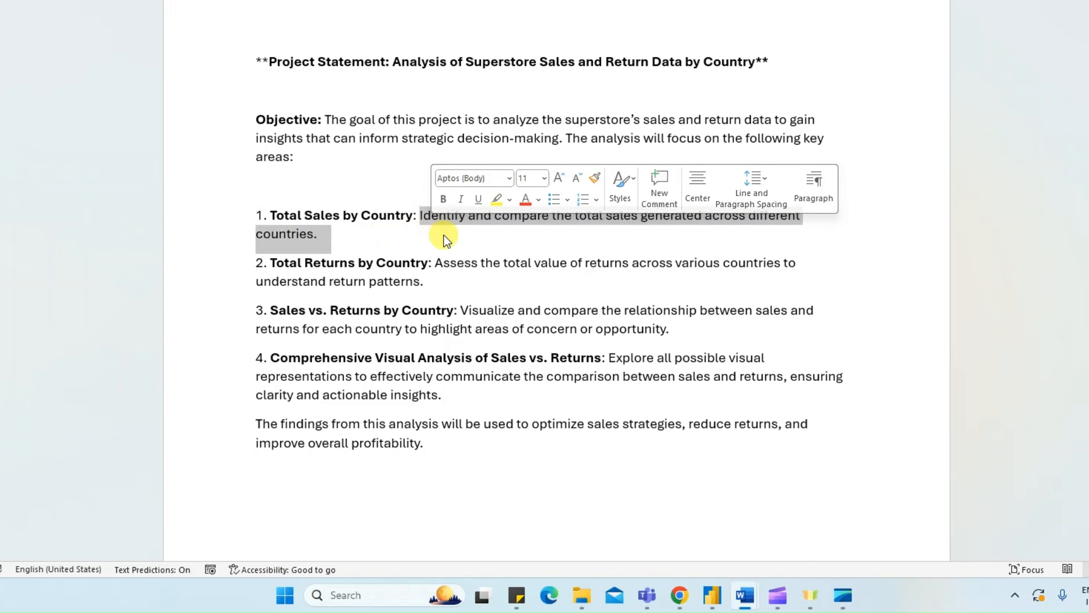
pyautogui.click(445, 237)
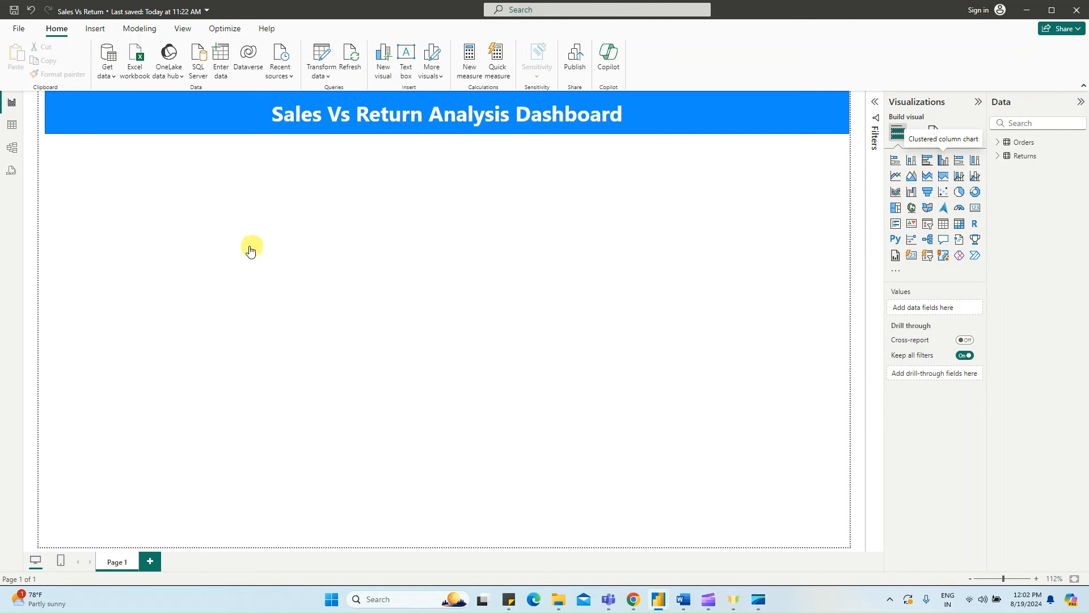
# - Back in Power BI, place a narrowed clustered column chart below the title banner and plot Total Sales from the Orders table
pyautogui.moveTo(251, 250); pyautogui.dragTo(298, 238)
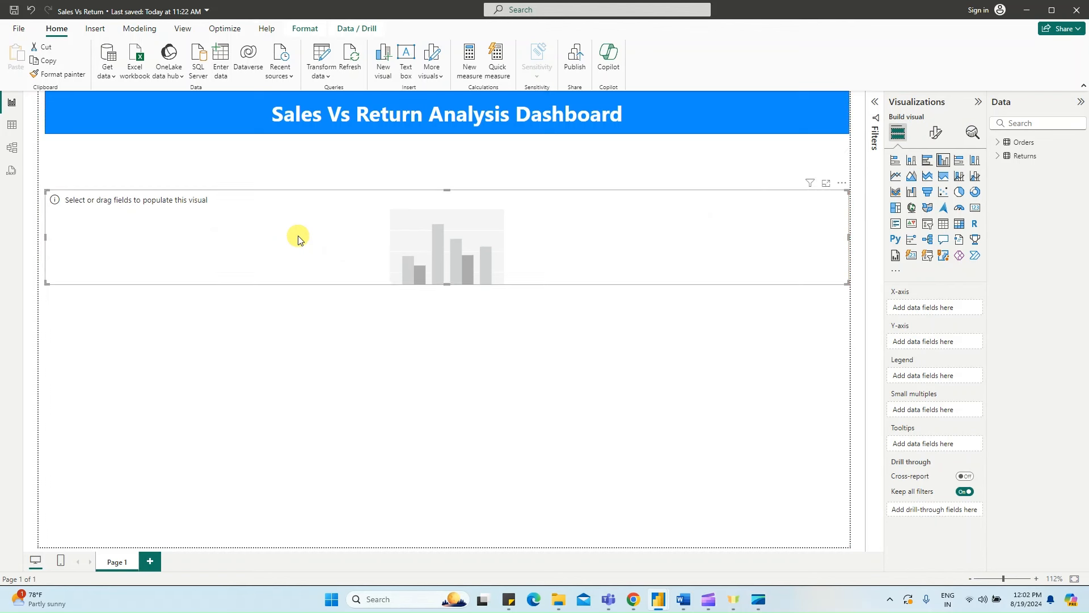
pyautogui.moveTo(849, 237); pyautogui.dragTo(340, 239)
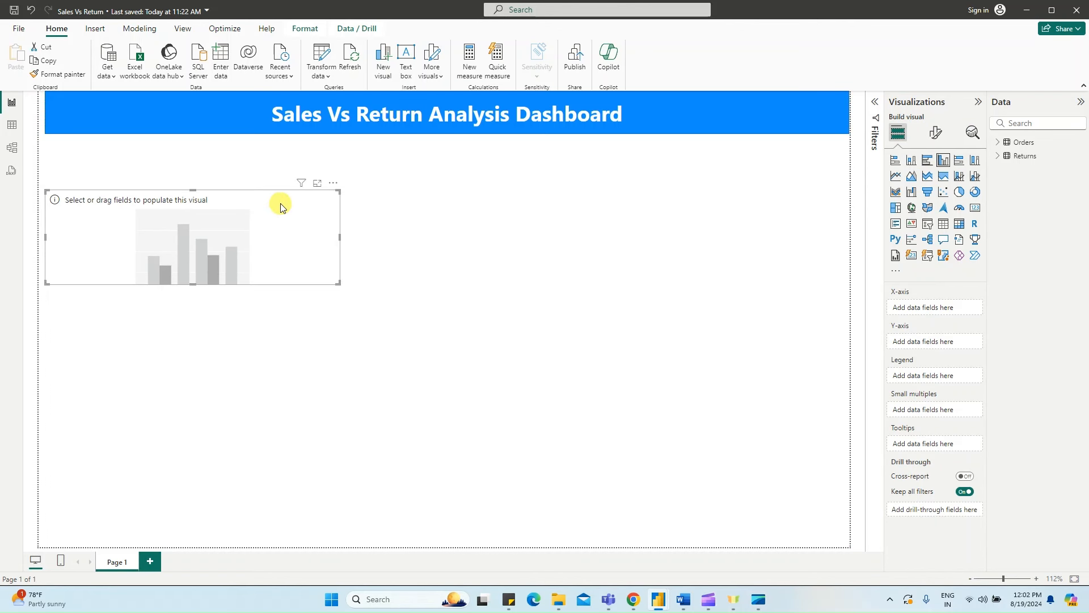
pyautogui.moveTo(281, 206); pyautogui.dragTo(363, 191)
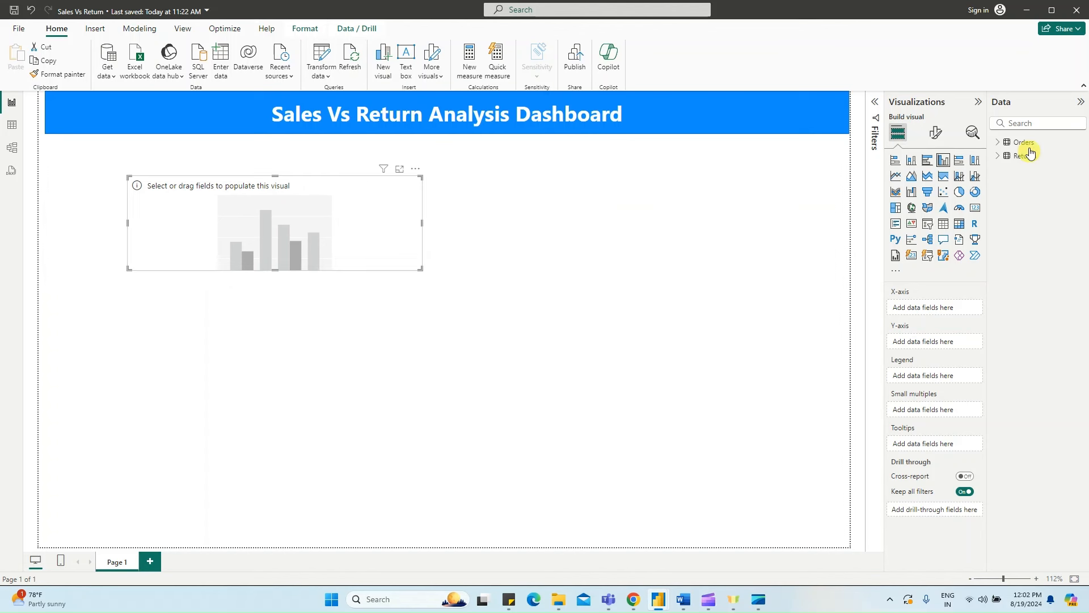
pyautogui.click(998, 142)
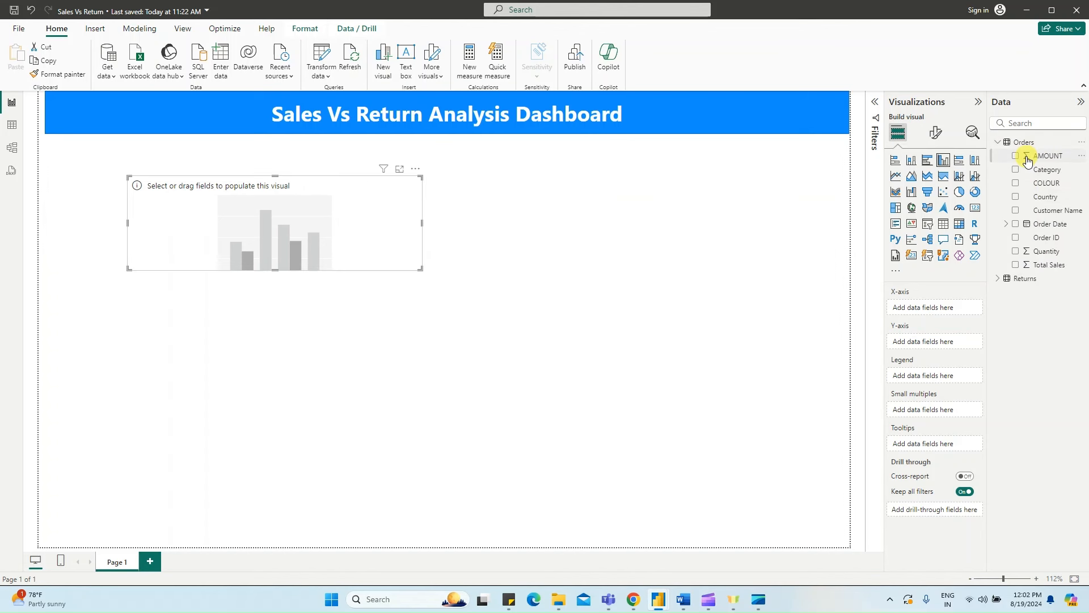
pyautogui.moveTo(1052, 268); pyautogui.dragTo(293, 228)
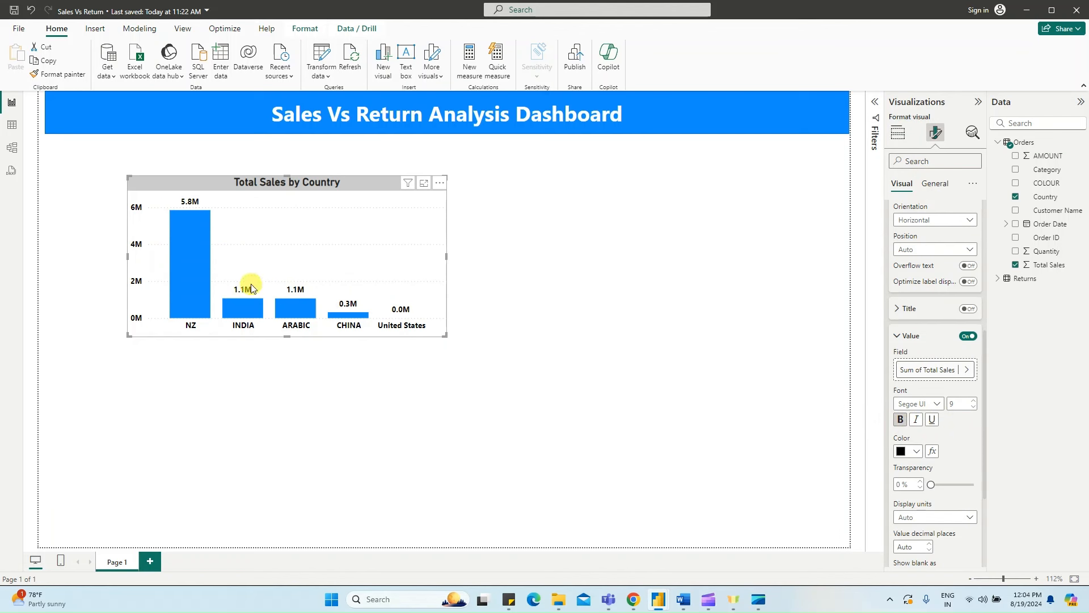
# - Try None and Thousands as display units for the Total Sales by Country data labels and return them to Auto
pyautogui.scroll(-3, 949, 466)
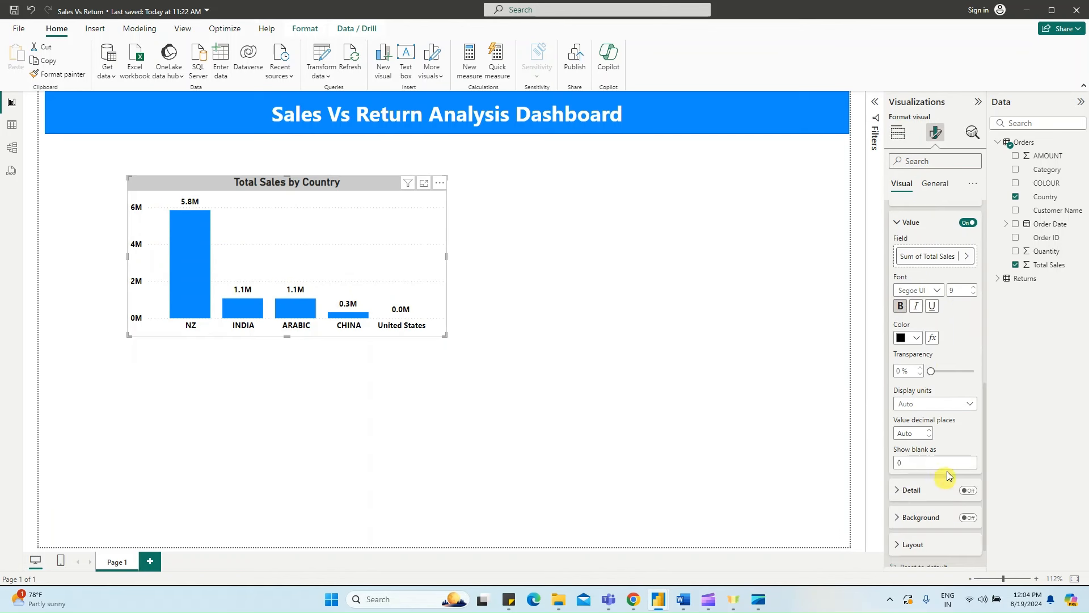
pyautogui.click(921, 406)
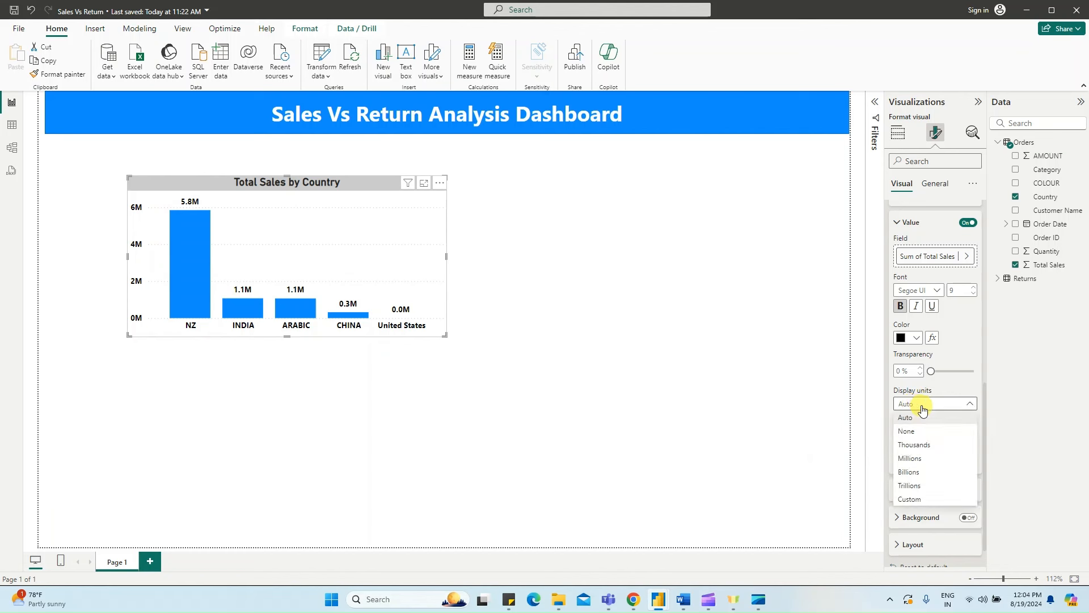
pyautogui.click(918, 432)
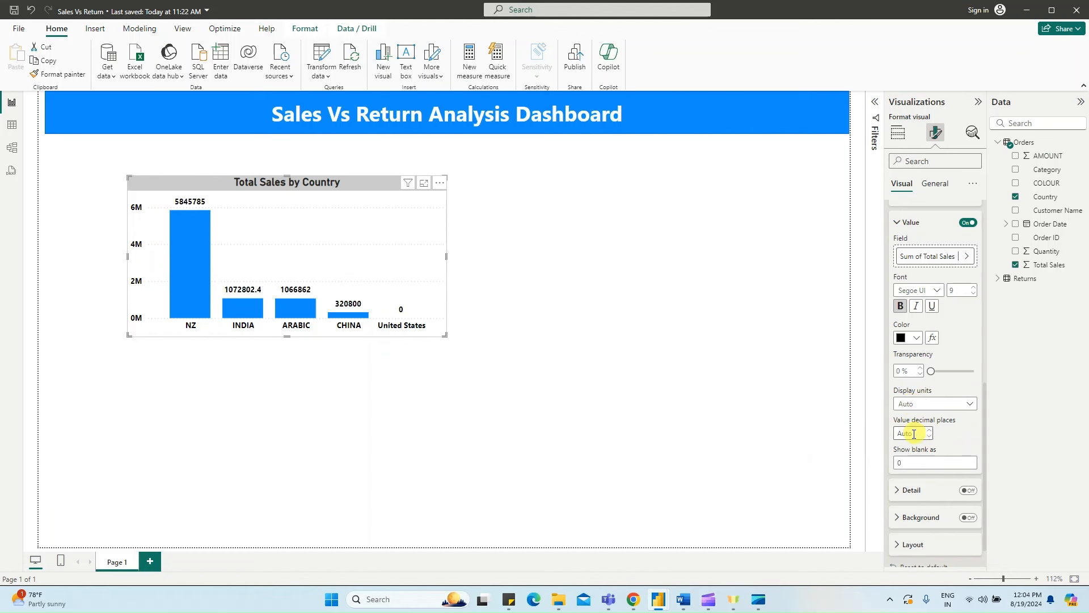
pyautogui.click(928, 405)
pyautogui.click(927, 445)
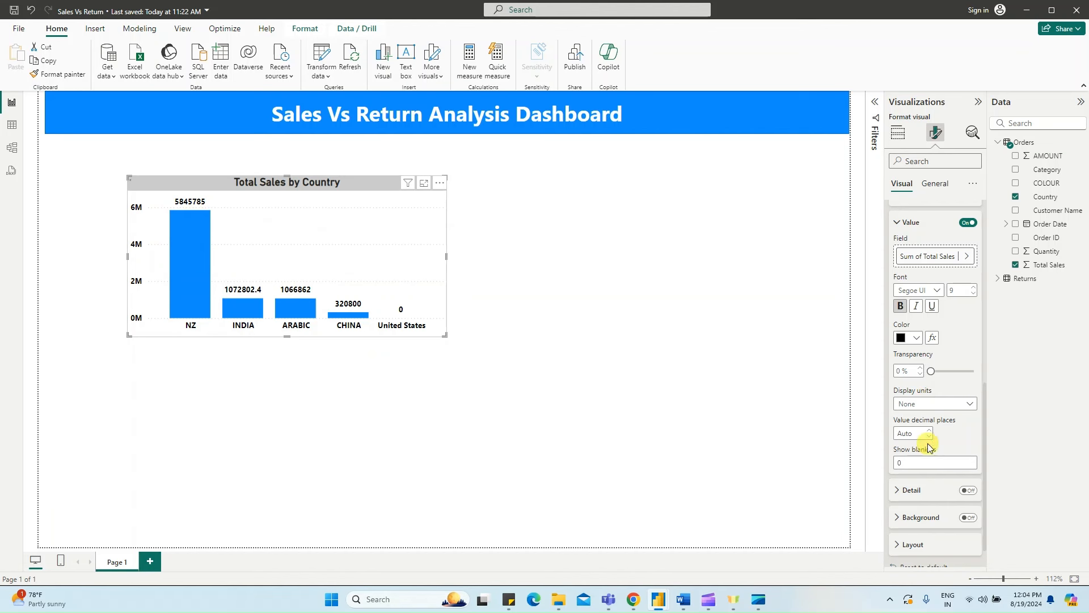
pyautogui.click(930, 405)
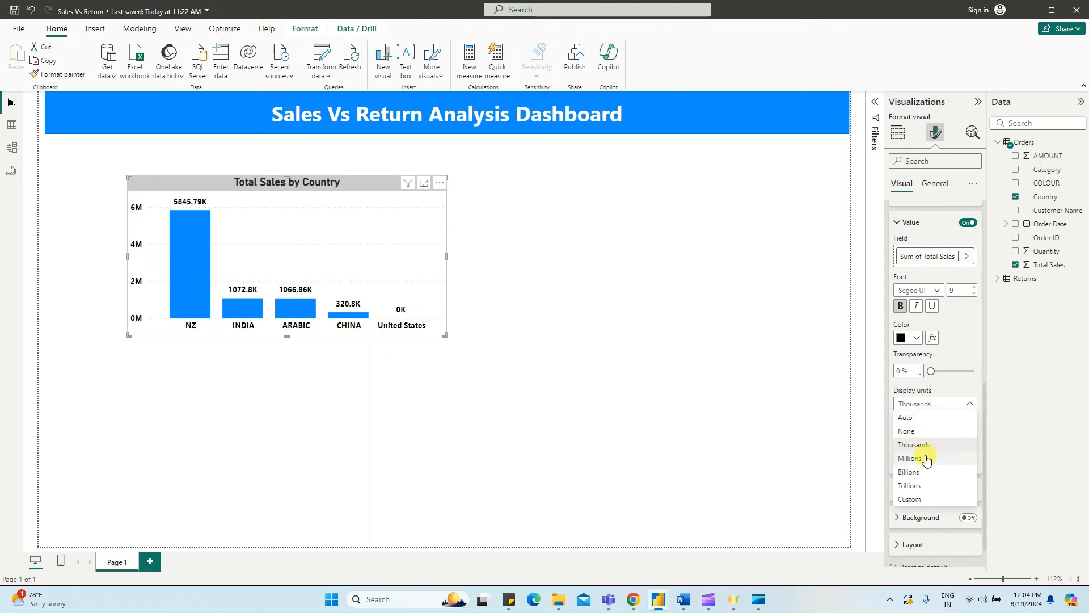
pyautogui.click(917, 420)
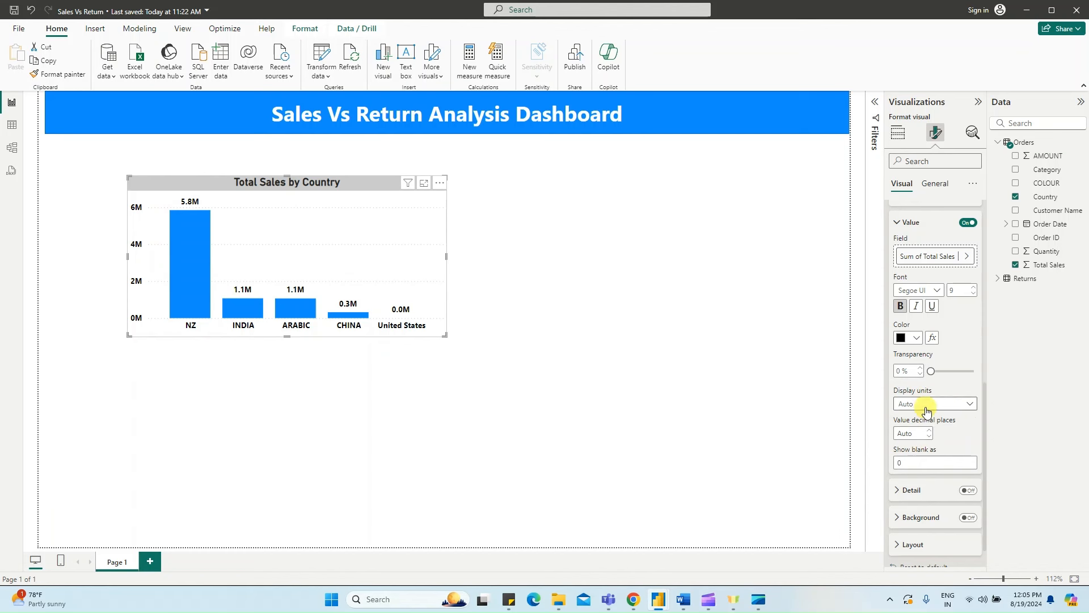
# - Change the color of the horizontal gridlines in the Total Sales by Country chart
pyautogui.scroll(1, 939, 320)
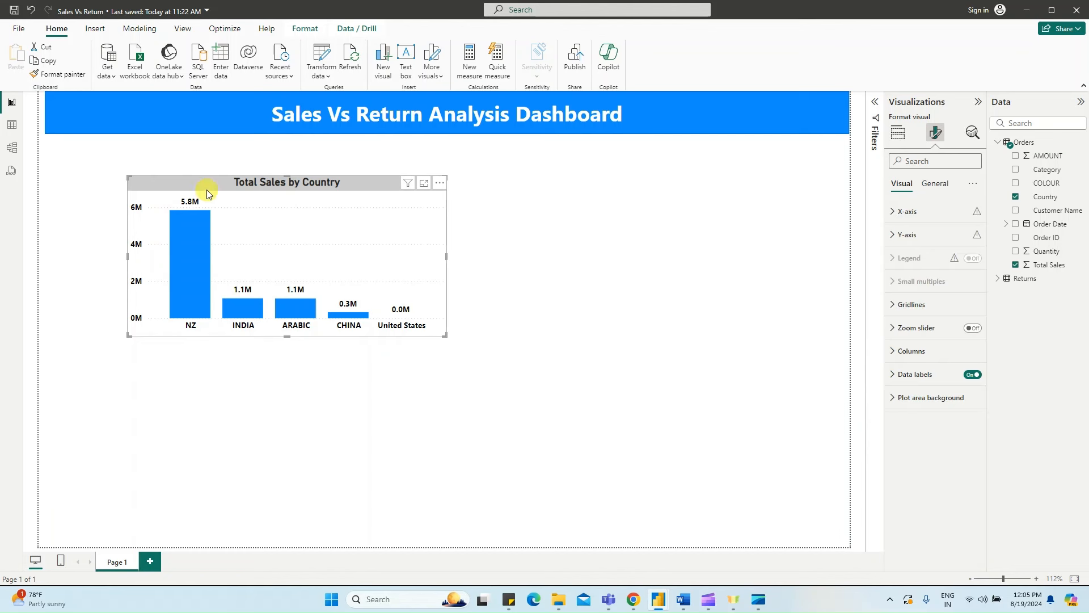
pyautogui.click(939, 310)
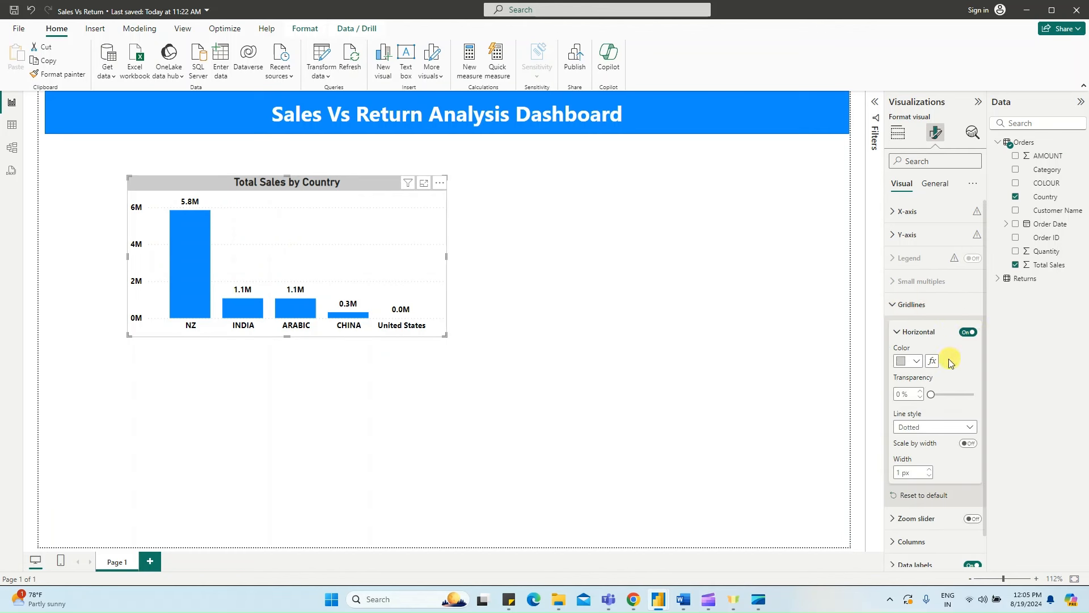
pyautogui.click(914, 361)
pyautogui.click(907, 402)
pyautogui.click(255, 230)
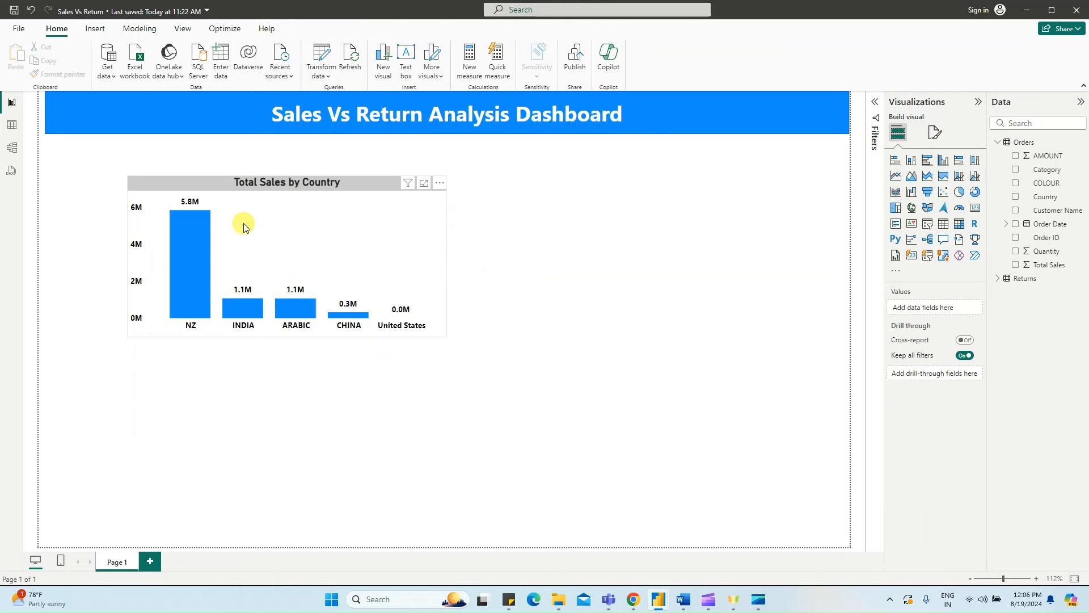
# - Read the Total Returns by Country requirement in Word and, back in Power BI, expand the Returns table's fields
pyautogui.moveTo(683, 599)
pyautogui.click(620, 543)
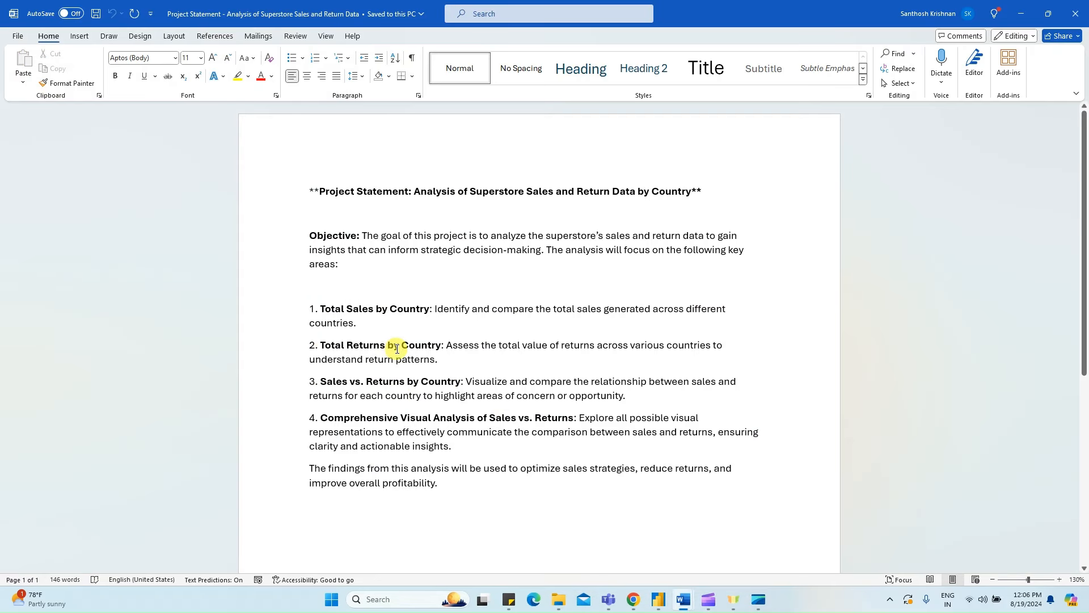
pyautogui.click(1020, 13)
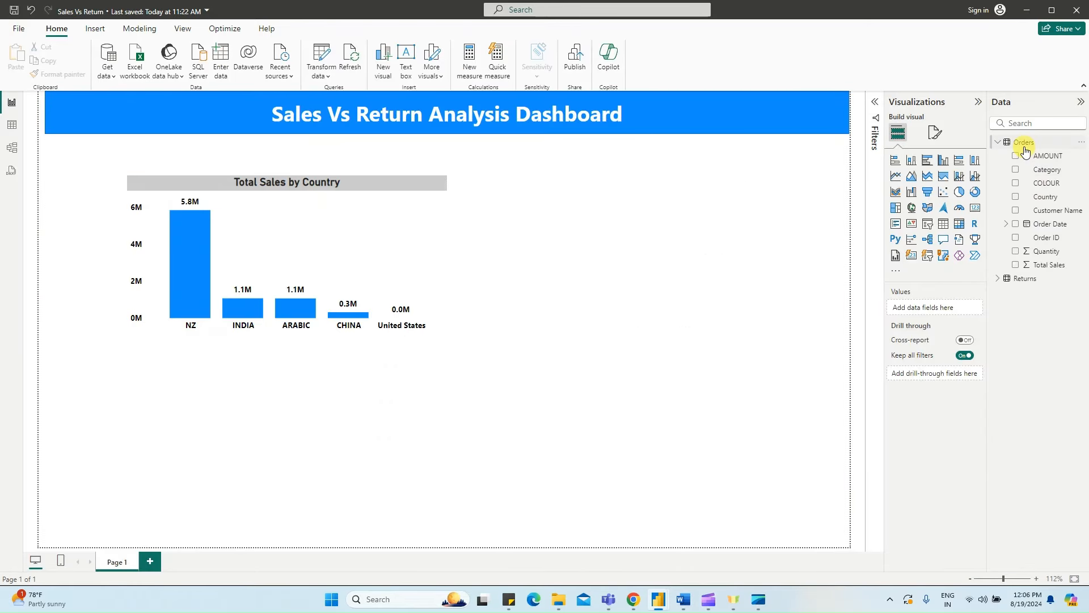
pyautogui.click(997, 279)
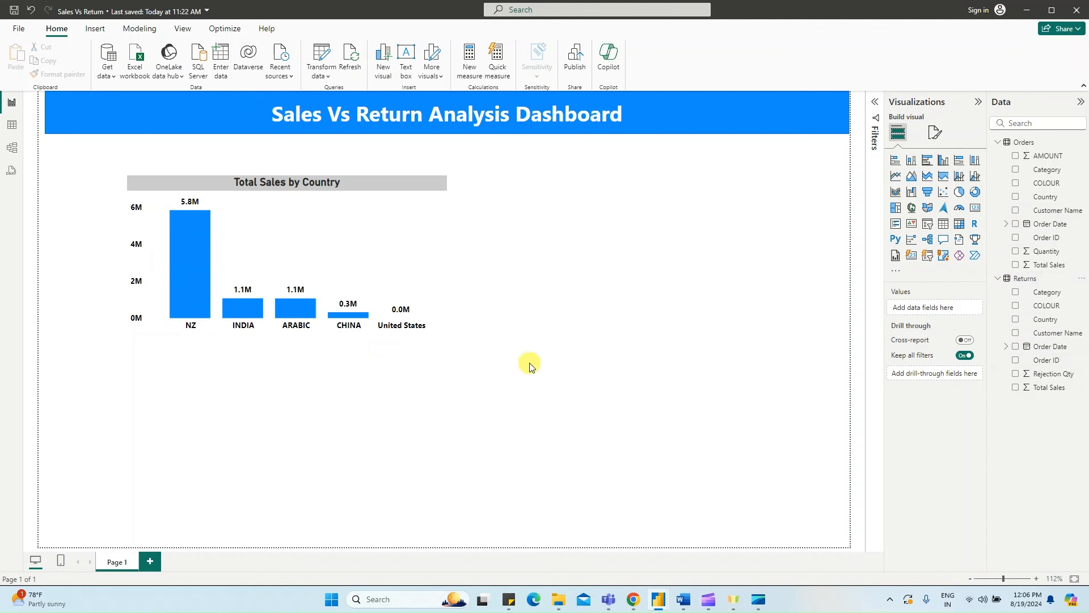
# - Duplicate the Total Sales by Country chart and place the copy to the right of the original
pyautogui.click(348, 190)
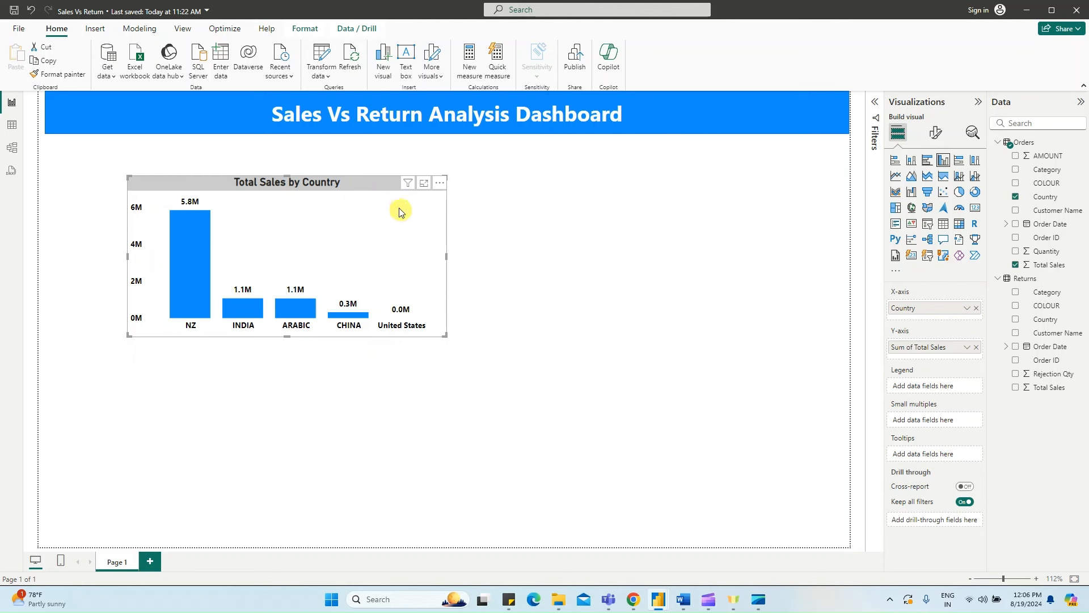
pyautogui.hotkey('ctrl', 'c')
pyautogui.hotkey('ctrl', 'v')
pyautogui.moveTo(351, 211); pyautogui.dragTo(698, 207)
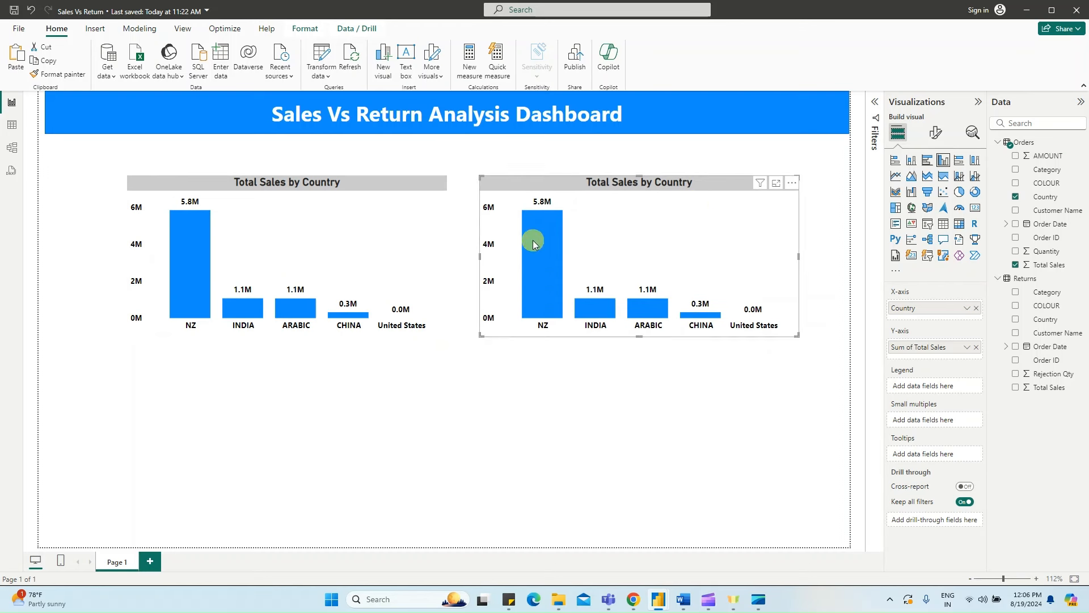
# - Replace the copied chart's fields with Total Sales on the Y-axis and Country on the X-axis, both from the Returns table
pyautogui.moveTo(194, 241)
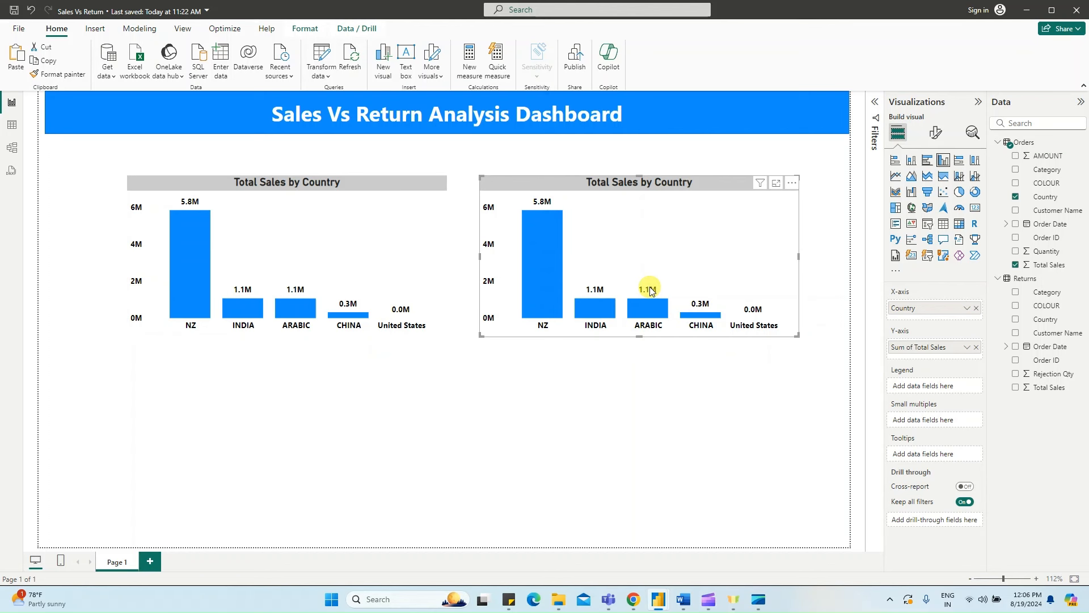
pyautogui.click(976, 347)
pyautogui.click(976, 308)
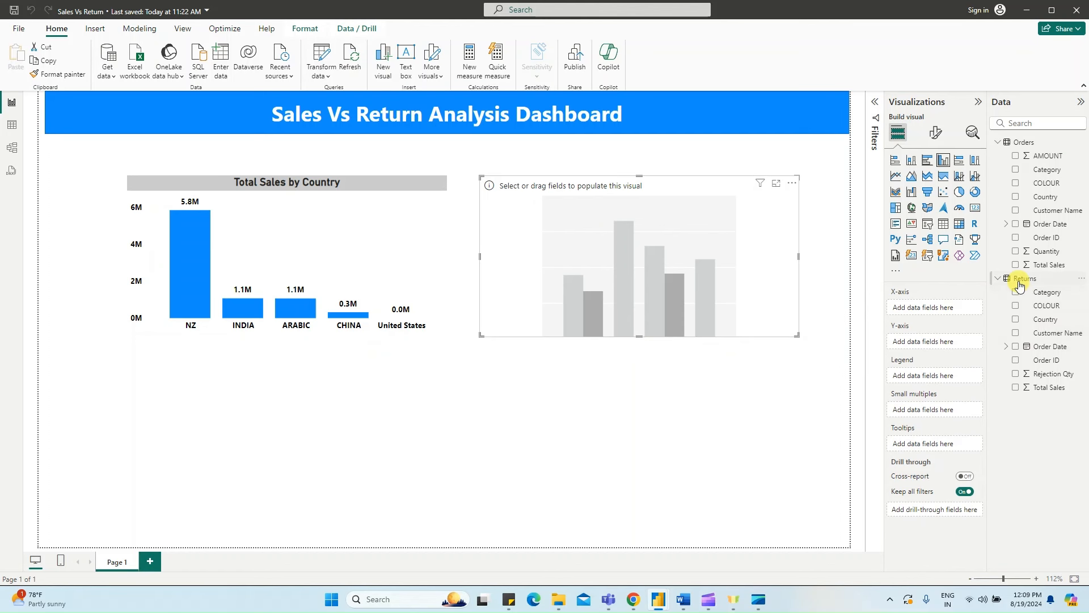
pyautogui.moveTo(1052, 389); pyautogui.dragTo(667, 285)
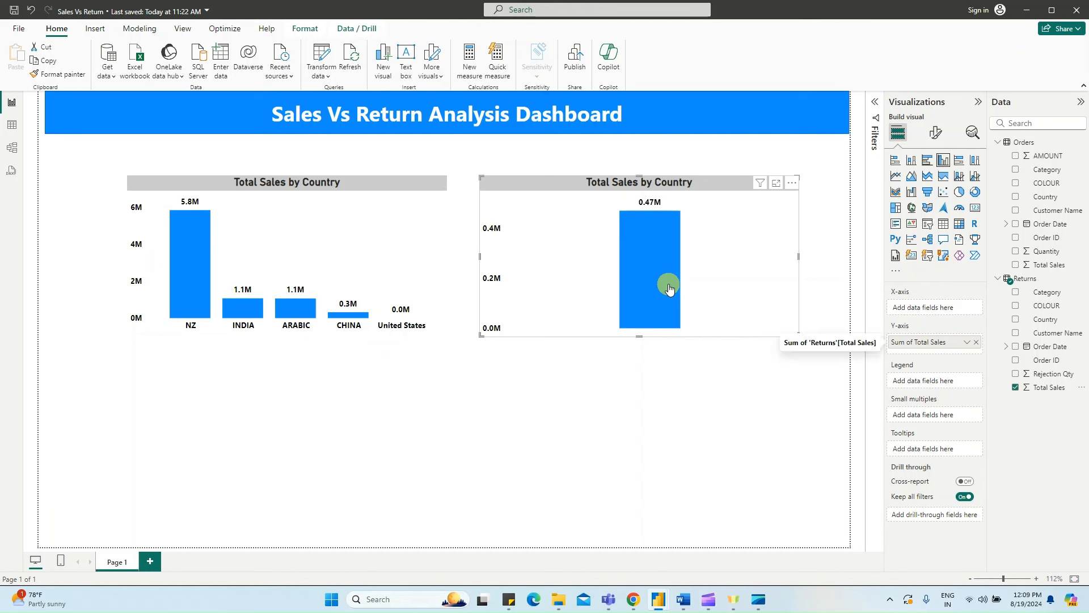
pyautogui.moveTo(1047, 308); pyautogui.dragTo(948, 307)
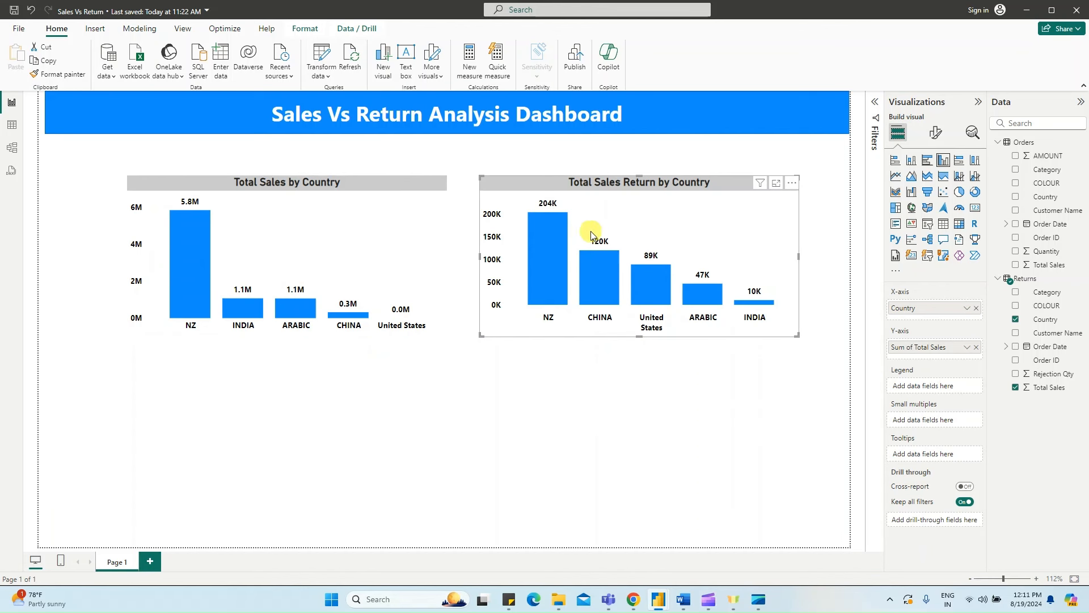
# - Switch to the project statement in Word, read the Sales vs. Returns by Country requirement, and return to Power BI
pyautogui.moveTo(186, 276)
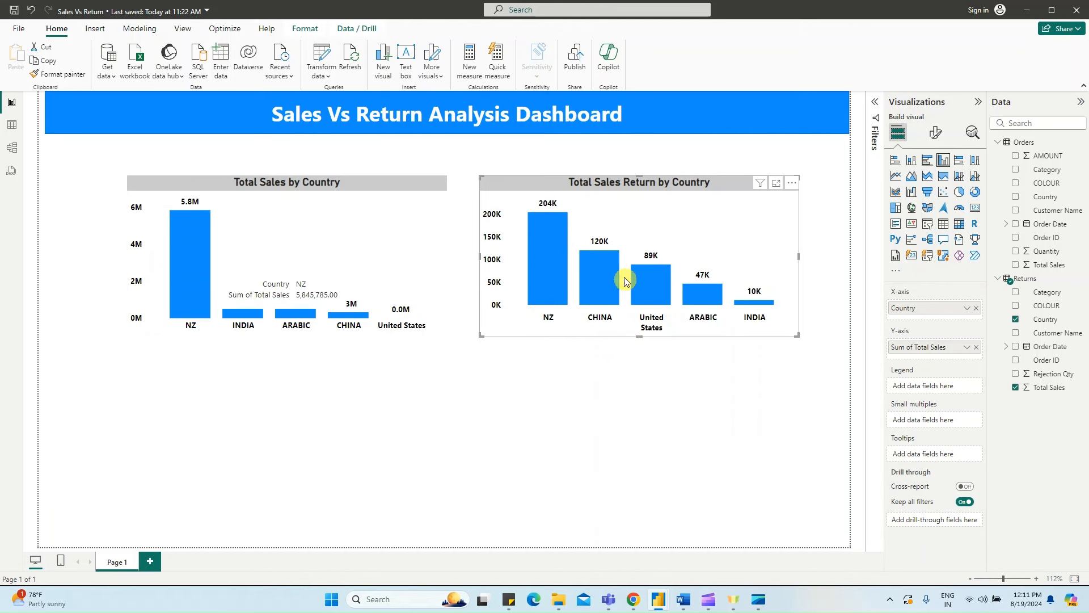
pyautogui.moveTo(559, 237)
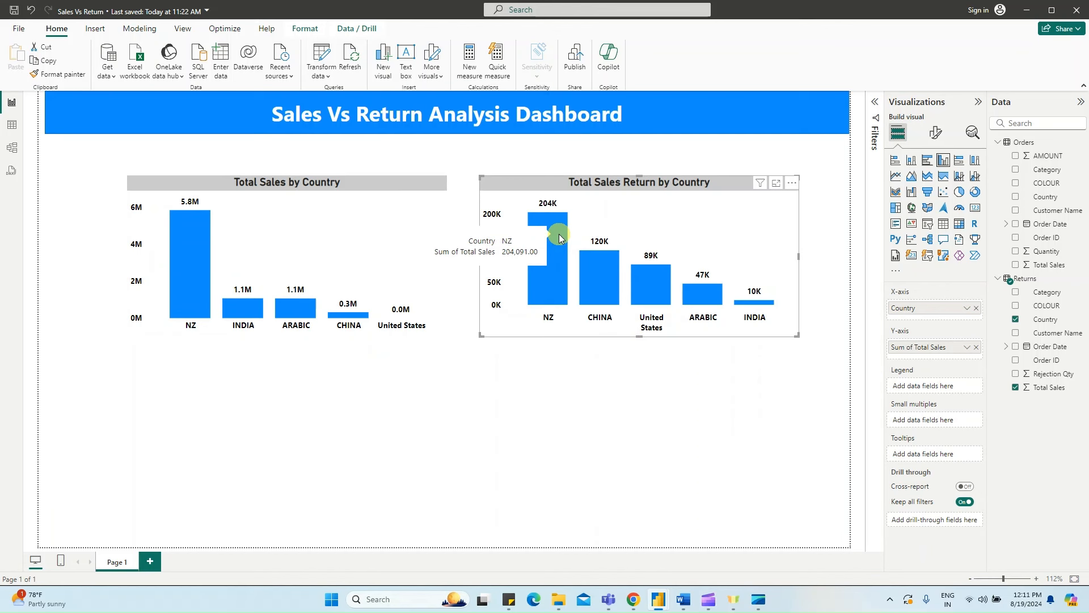
pyautogui.moveTo(244, 309)
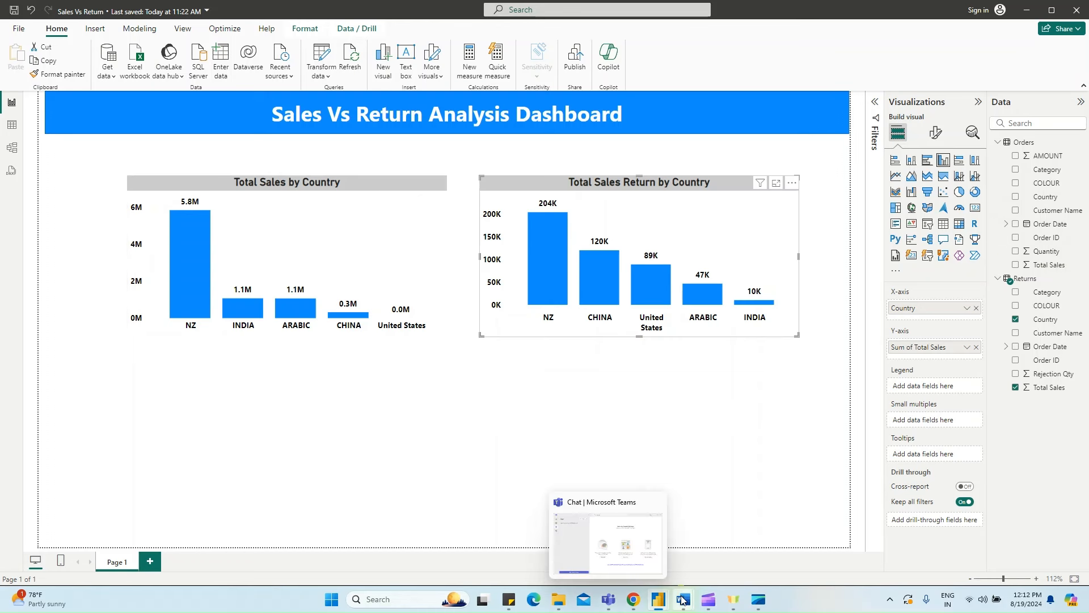
pyautogui.moveTo(682, 600)
pyautogui.click(635, 539)
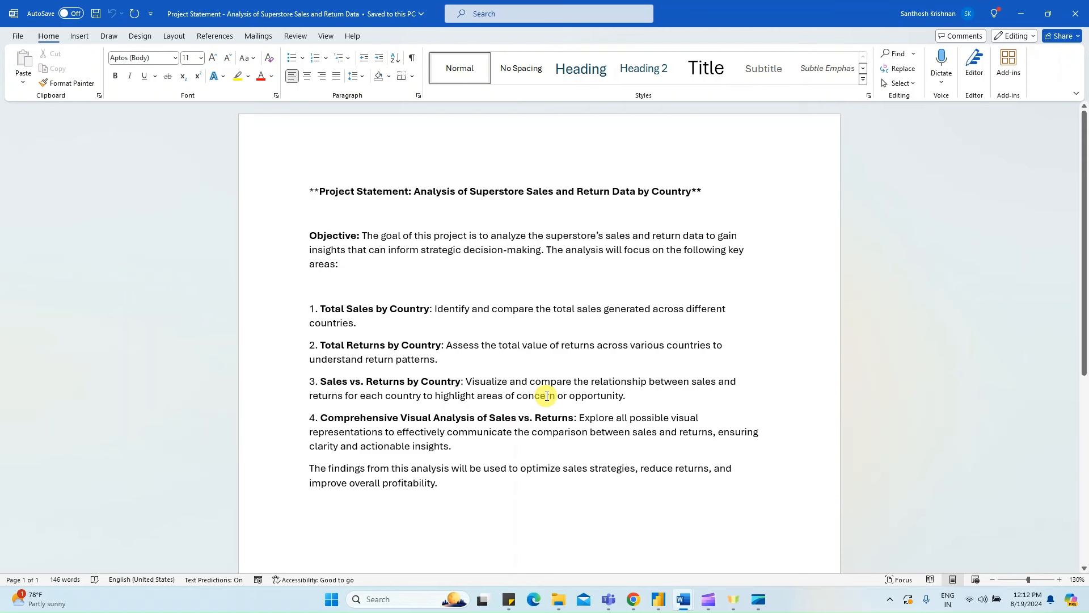
pyautogui.hotkey('alt', 'Tab')
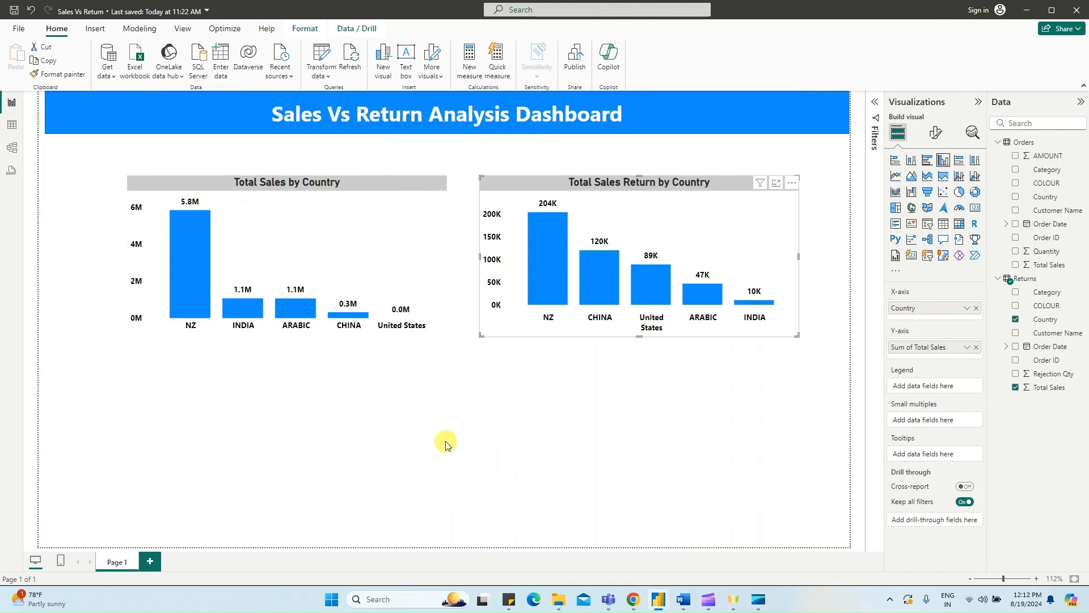
# - Insert a line and stacked column chart and place it centrally below the two existing charts
pyautogui.click(495, 411)
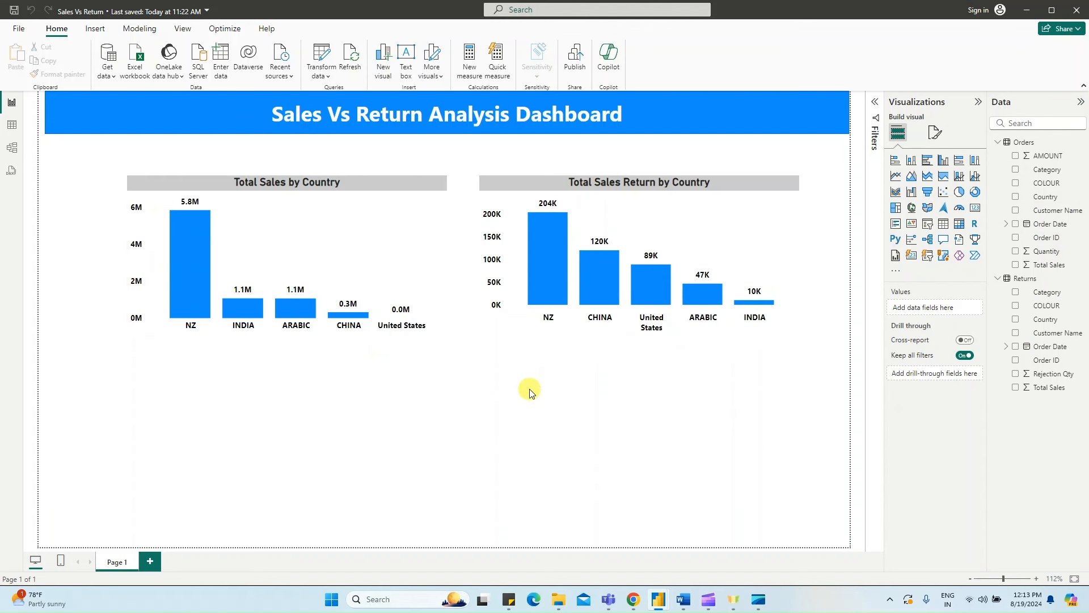
pyautogui.click(959, 180)
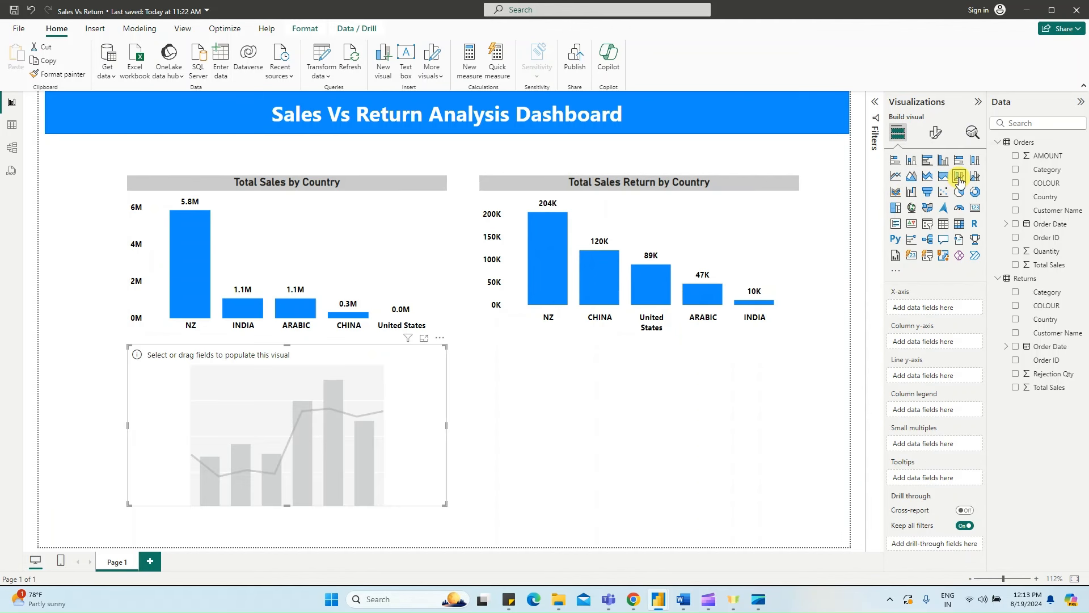
pyautogui.moveTo(346, 408); pyautogui.dragTo(467, 410)
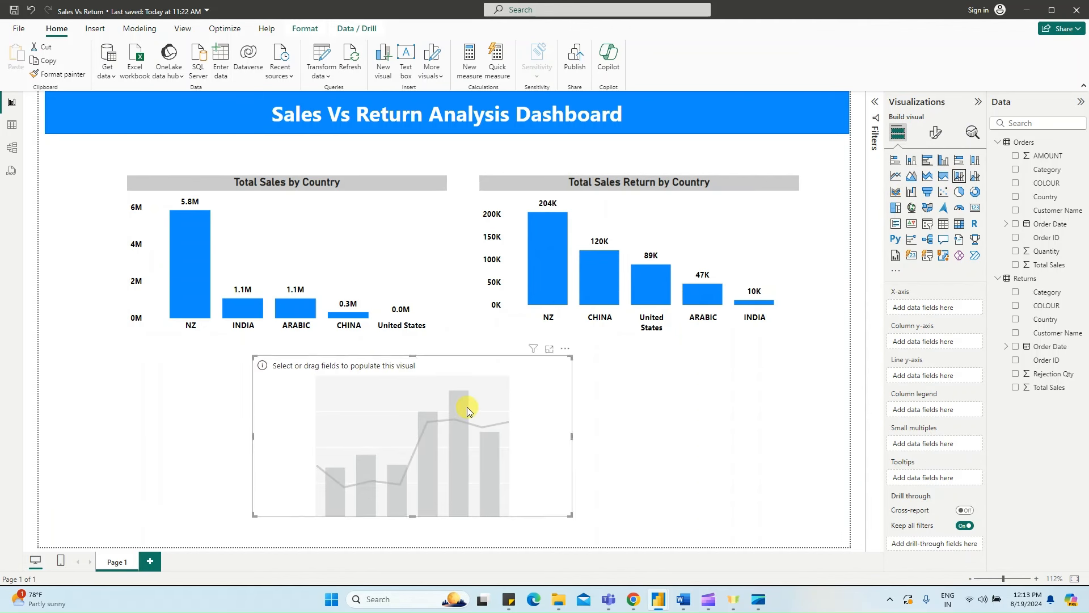
# - Plot Orders Country on the X-axis, Orders Total Sales as columns and Returns Total Sales as the line in the combo chart
pyautogui.moveTo(1048, 197); pyautogui.dragTo(933, 308)
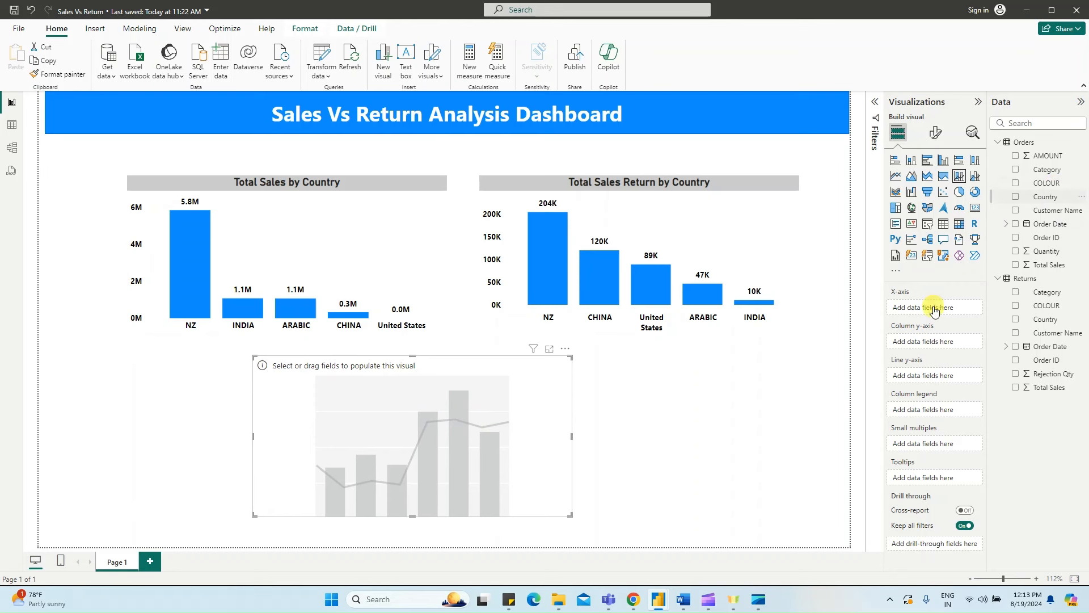
pyautogui.moveTo(1063, 270); pyautogui.dragTo(948, 350)
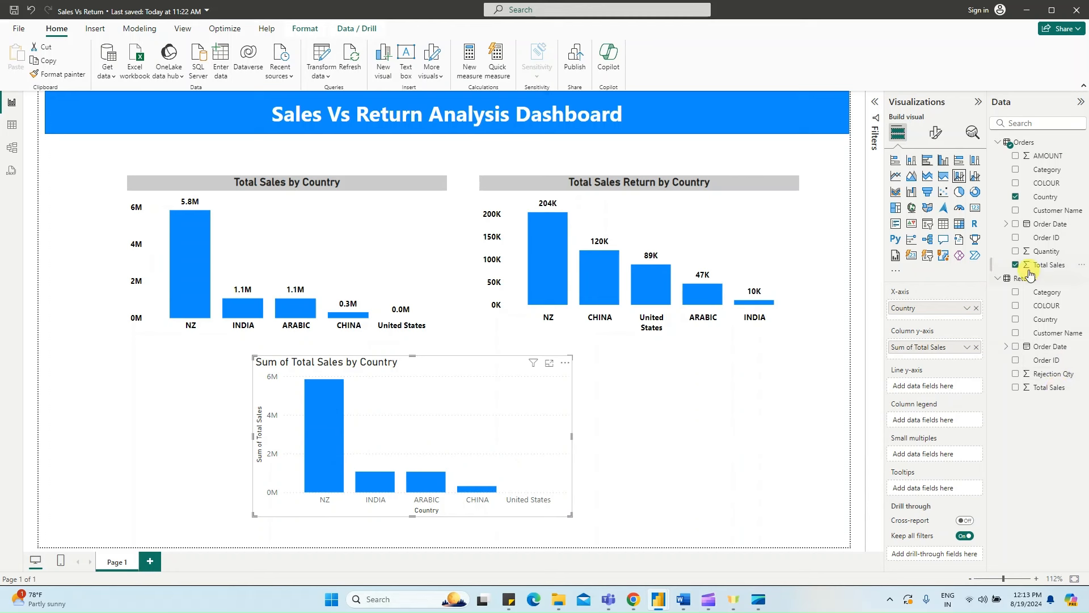
pyautogui.moveTo(1056, 391); pyautogui.dragTo(949, 386)
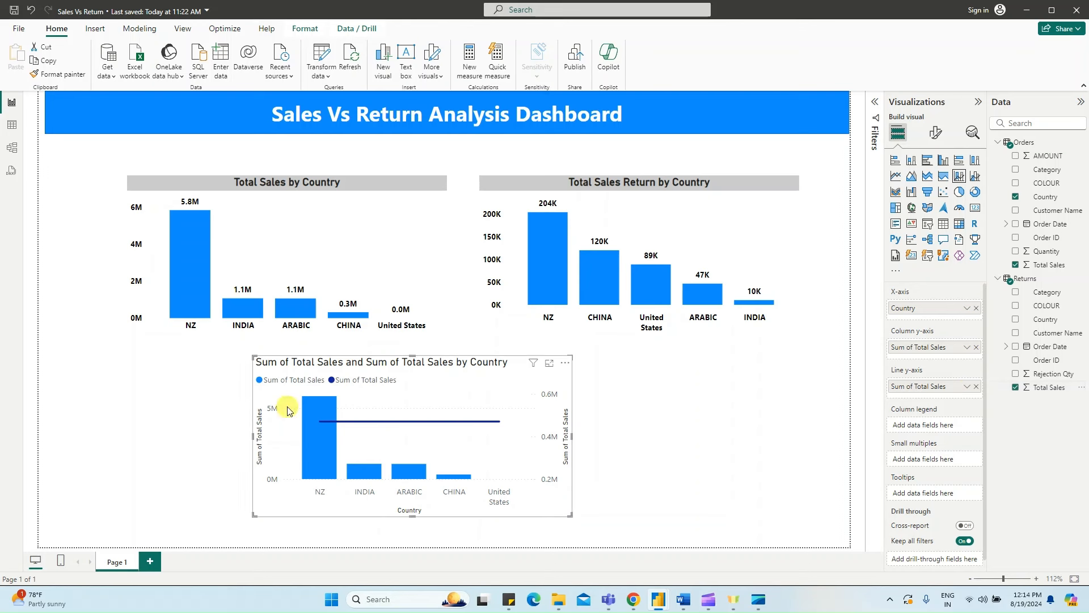
# - Check the data model for a relationship between Orders and Returns, and examine the data in both tables
pyautogui.moveTo(348, 424)
pyautogui.moveTo(370, 475)
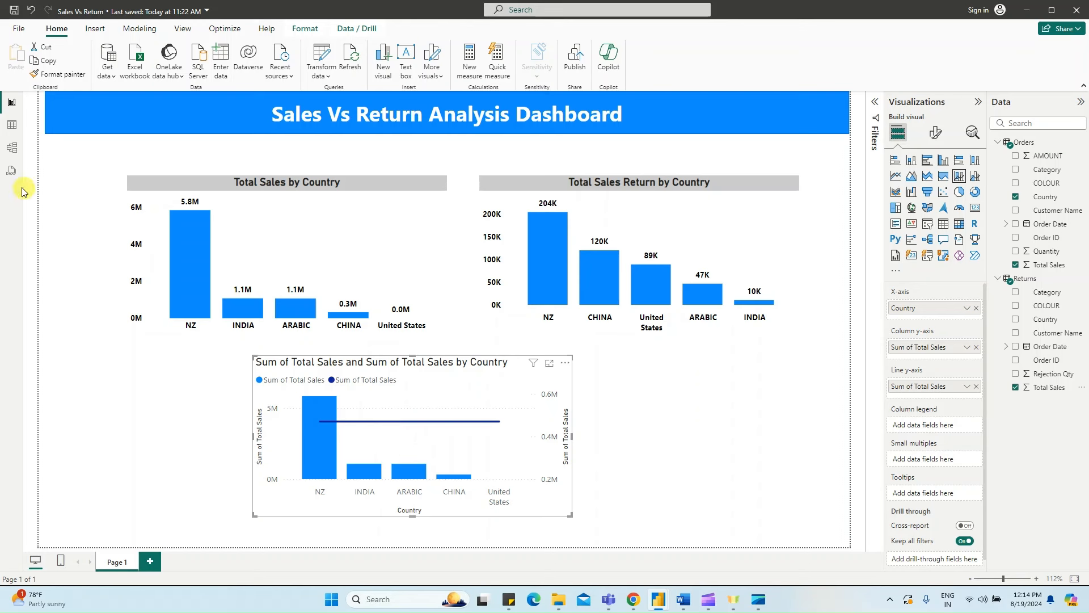
pyautogui.click(6, 148)
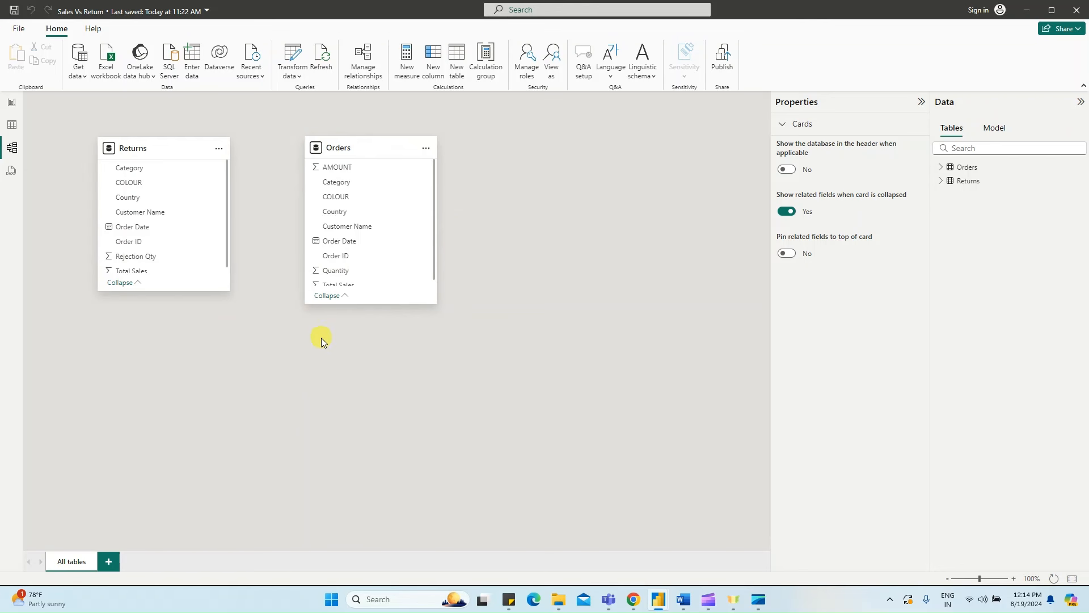
pyautogui.click(5, 126)
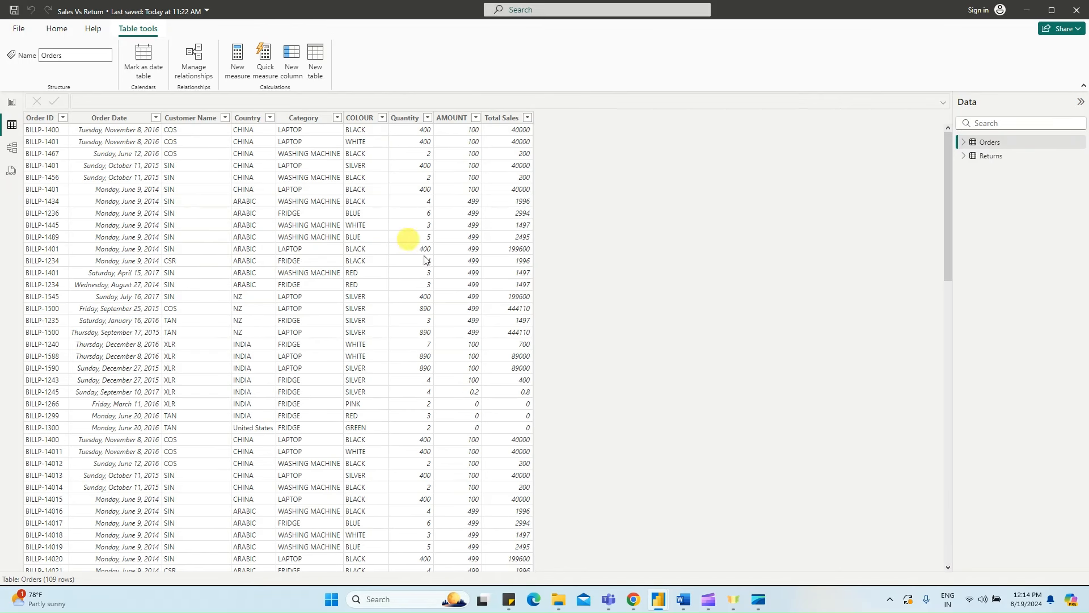
pyautogui.click(8, 147)
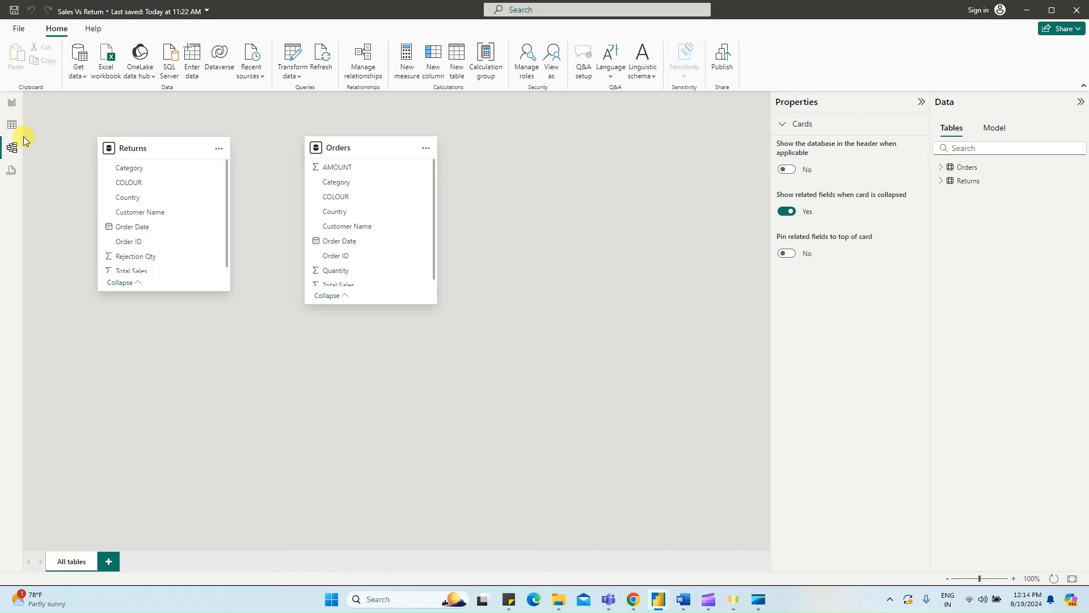
pyautogui.click(11, 127)
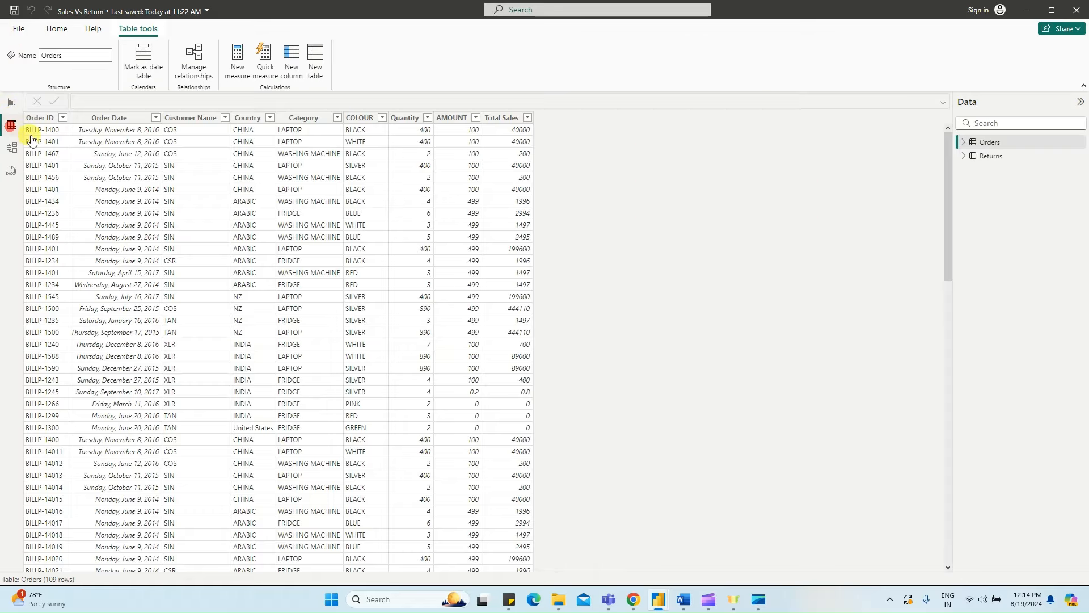
pyautogui.click(1009, 160)
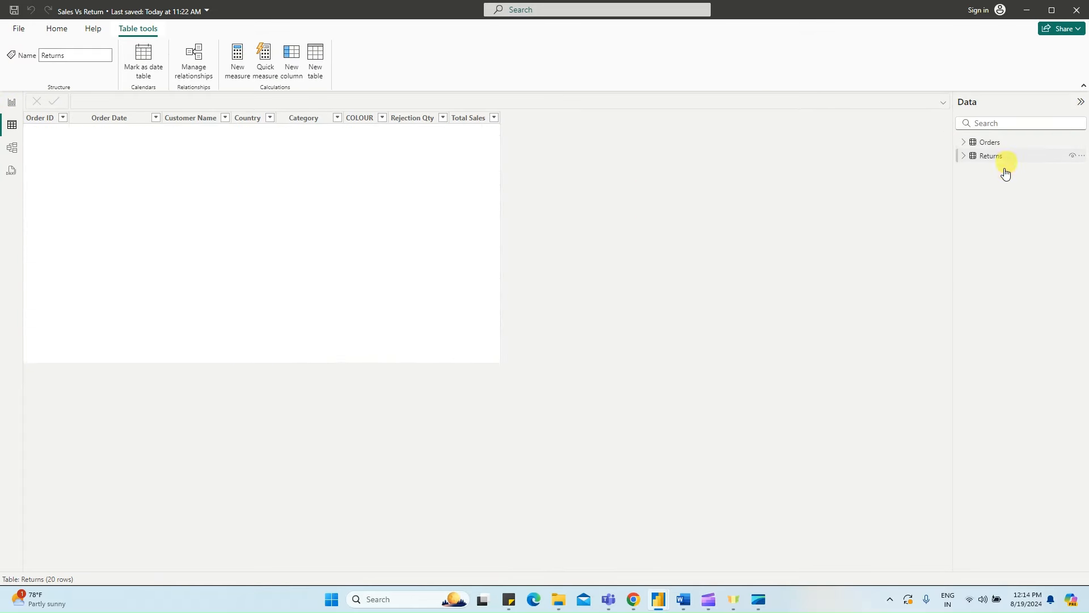
# - Create a one-to-many relationship from Returns Order ID to Orders Order ID with cross-filter direction Both, and save it
pyautogui.click(11, 148)
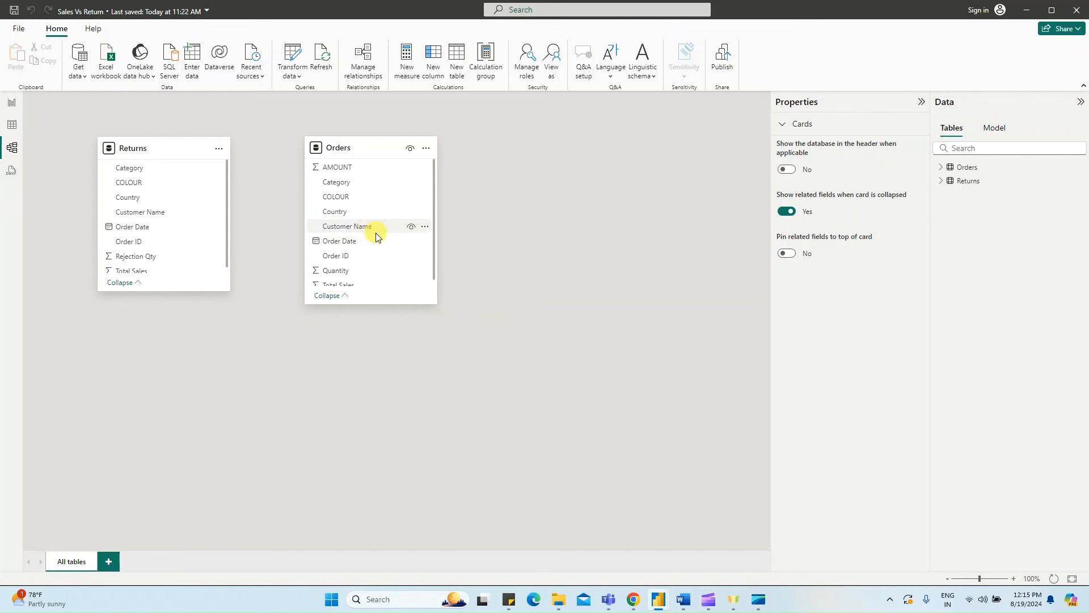
pyautogui.moveTo(129, 245); pyautogui.dragTo(346, 256)
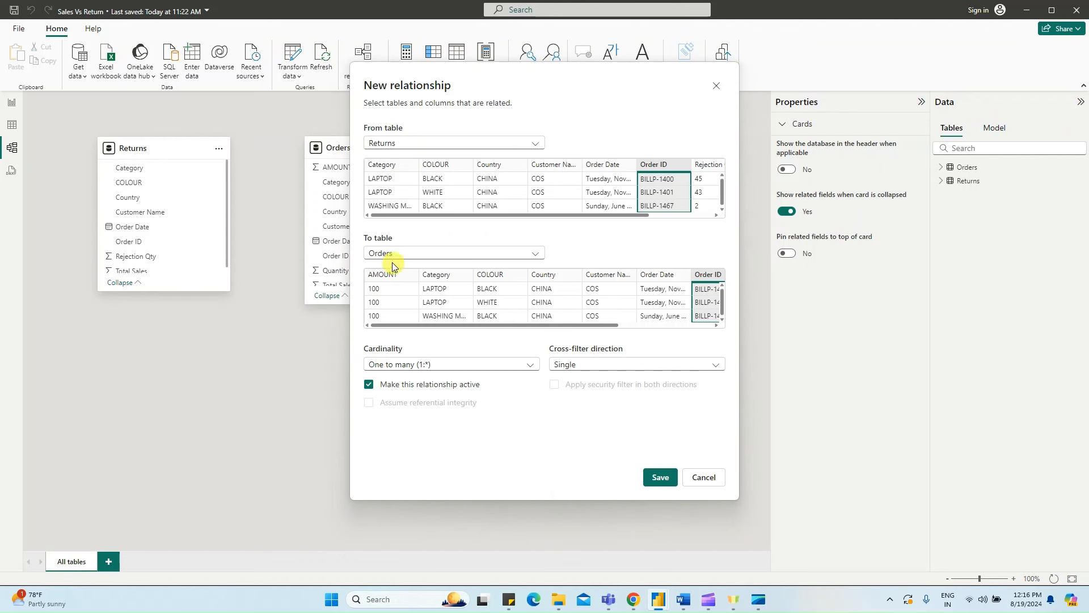
pyautogui.moveTo(579, 324); pyautogui.dragTo(450, 352)
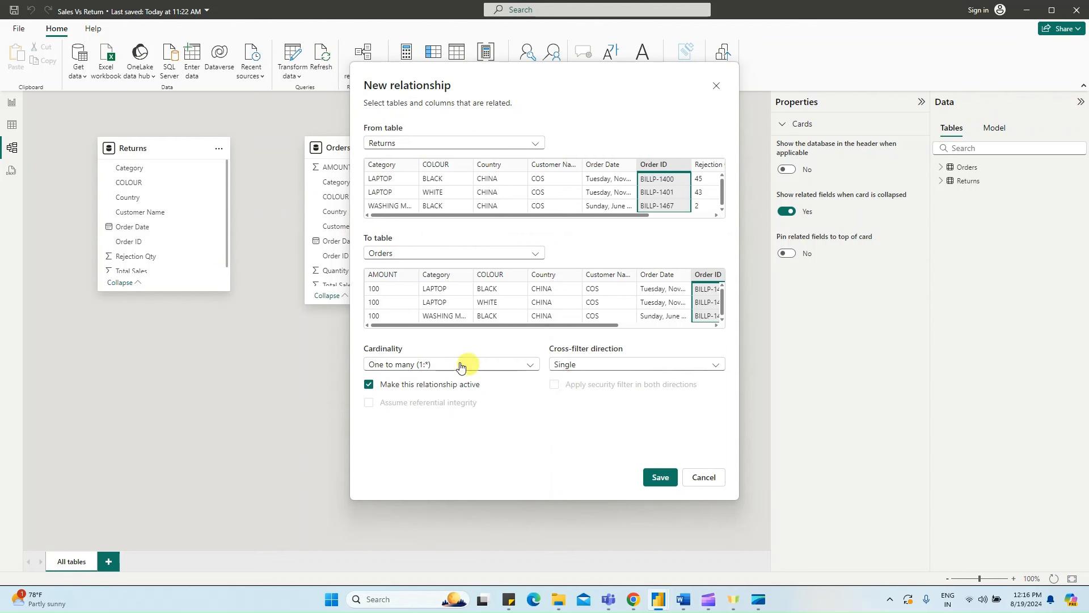
pyautogui.click(576, 371)
pyautogui.click(577, 390)
pyautogui.click(660, 478)
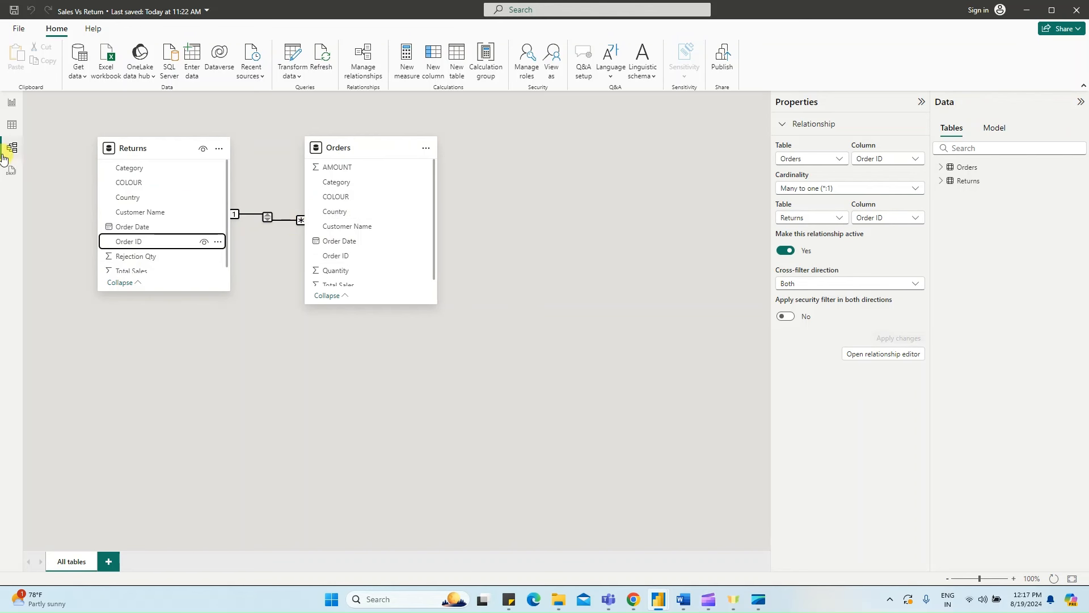
# - Return to the report page and copy the Total Sales by Country chart's formatting onto the combo chart
pyautogui.click(11, 105)
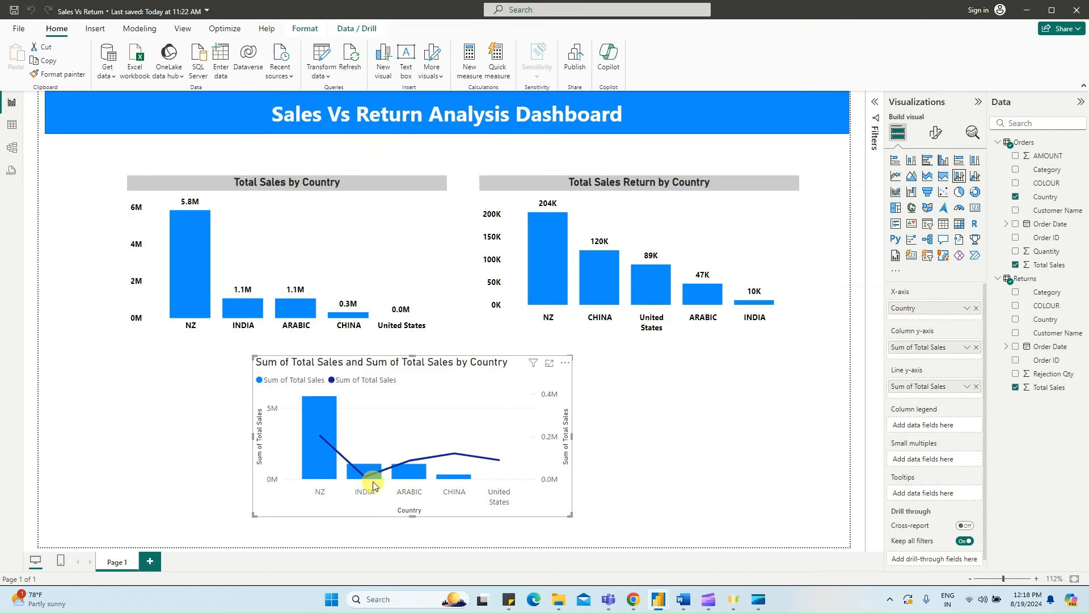
pyautogui.moveTo(363, 471)
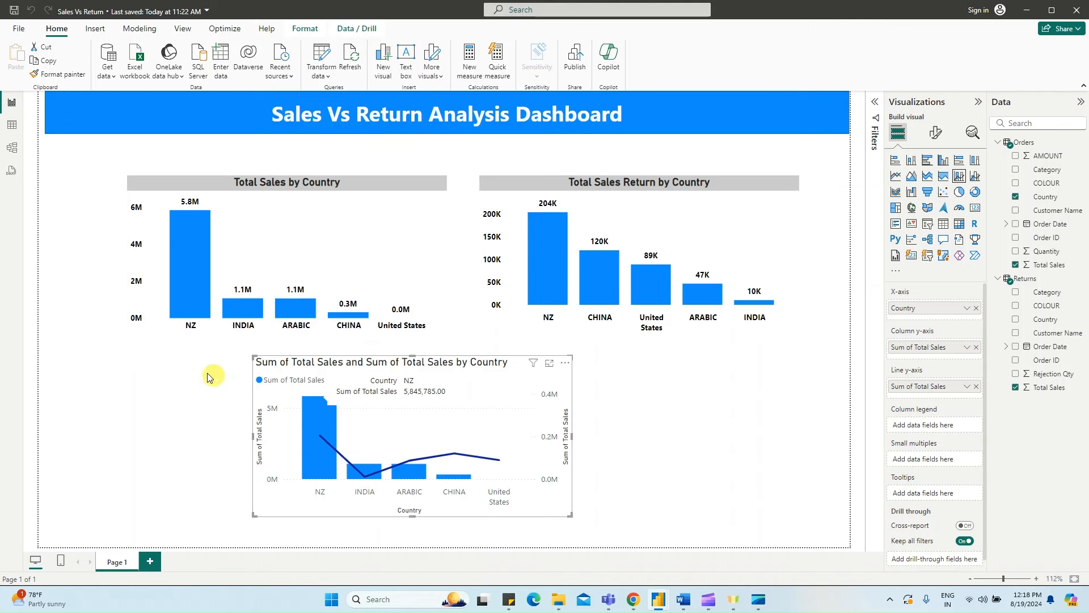
pyautogui.click(168, 336)
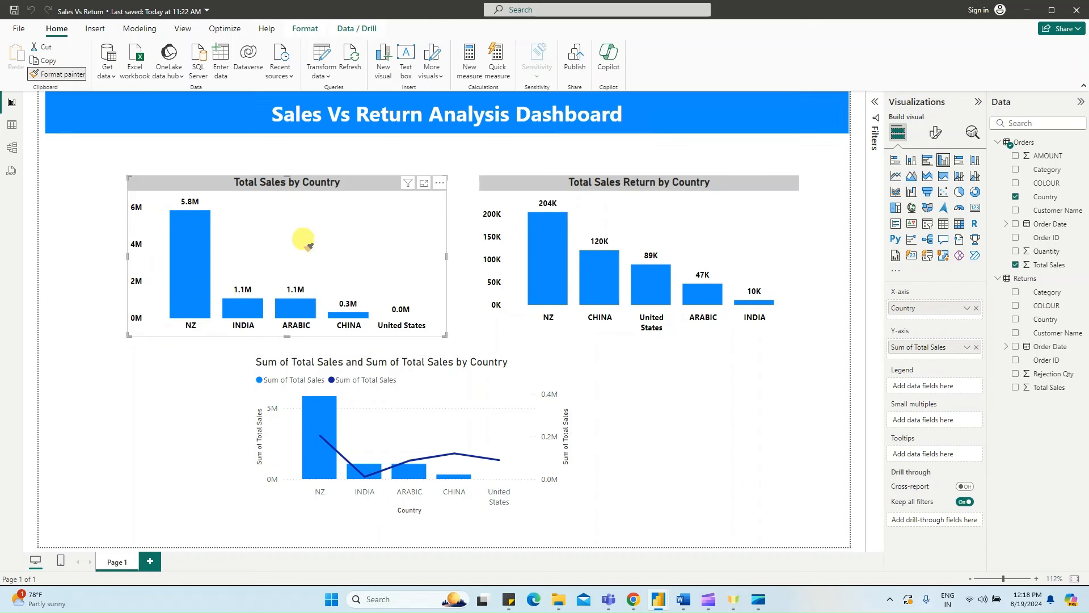
pyautogui.click(517, 364)
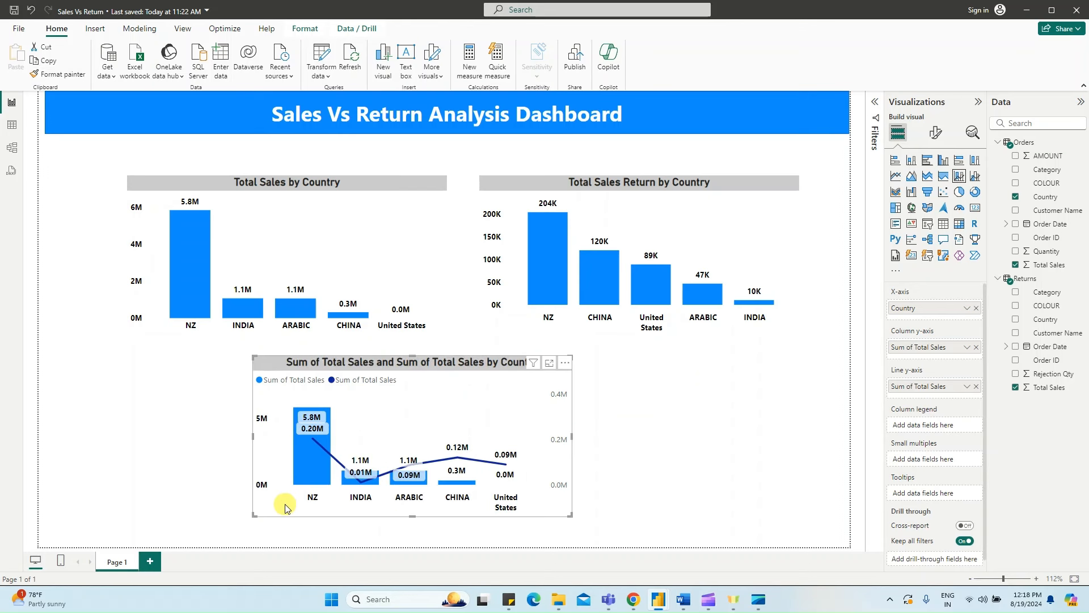
# - Change the combo chart's title to "Total Sales and Return by Country"
pyautogui.click(935, 132)
pyautogui.click(935, 184)
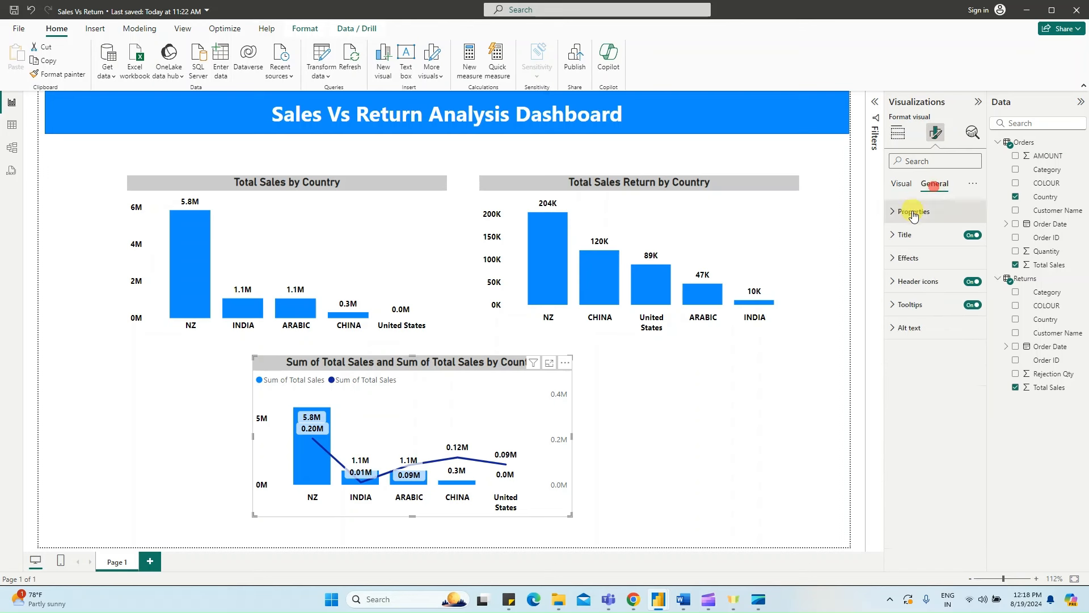
pyautogui.click(905, 235)
pyautogui.moveTo(920, 292); pyautogui.dragTo(874, 296)
pyautogui.press('BackSpace')
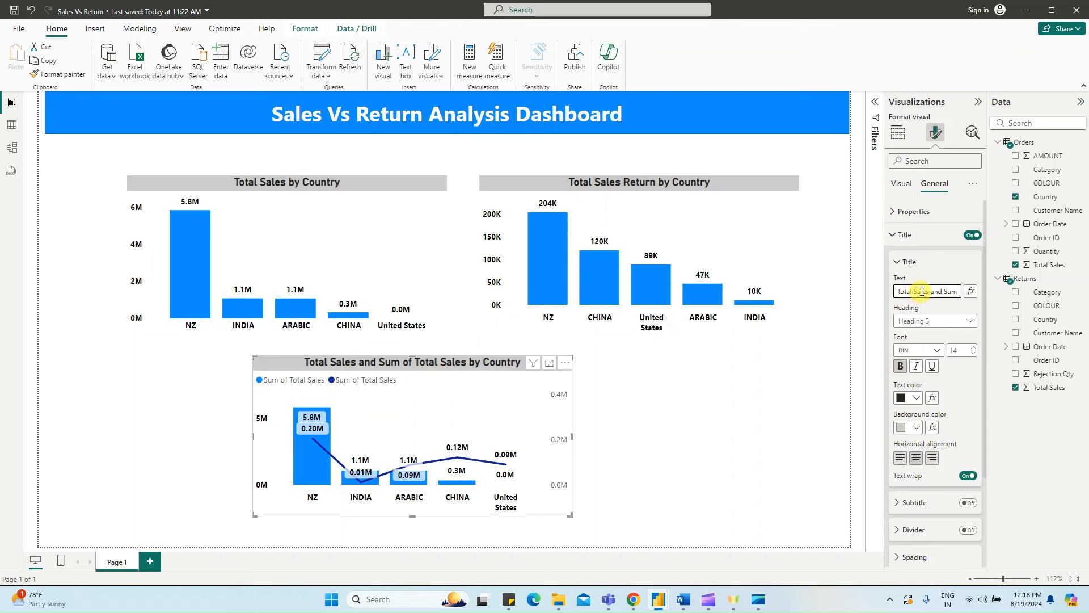
pyautogui.click(941, 291)
pyautogui.write('Return by')
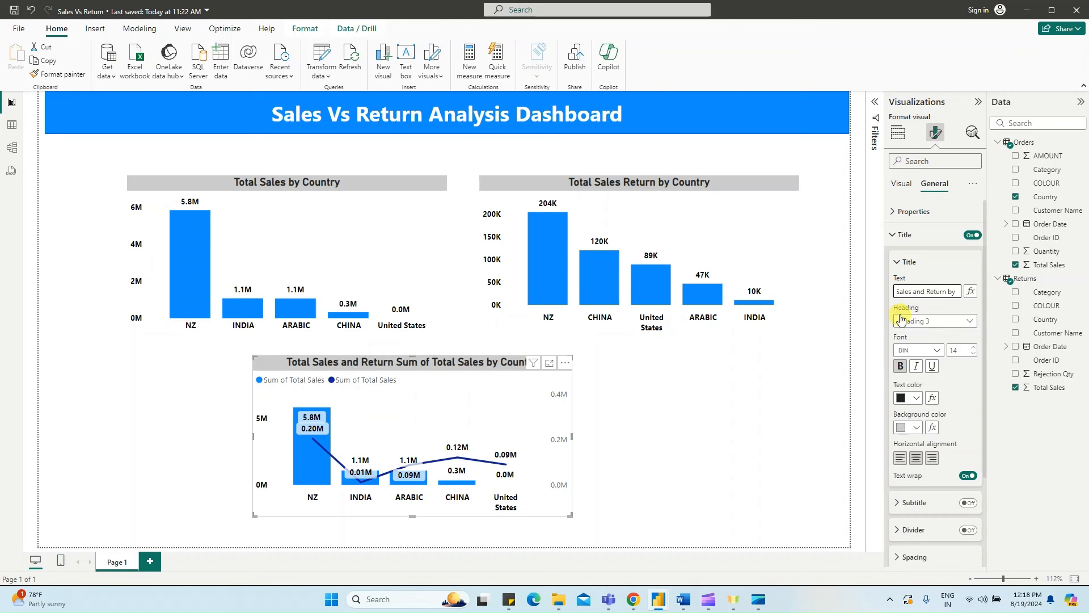
pyautogui.click(923, 235)
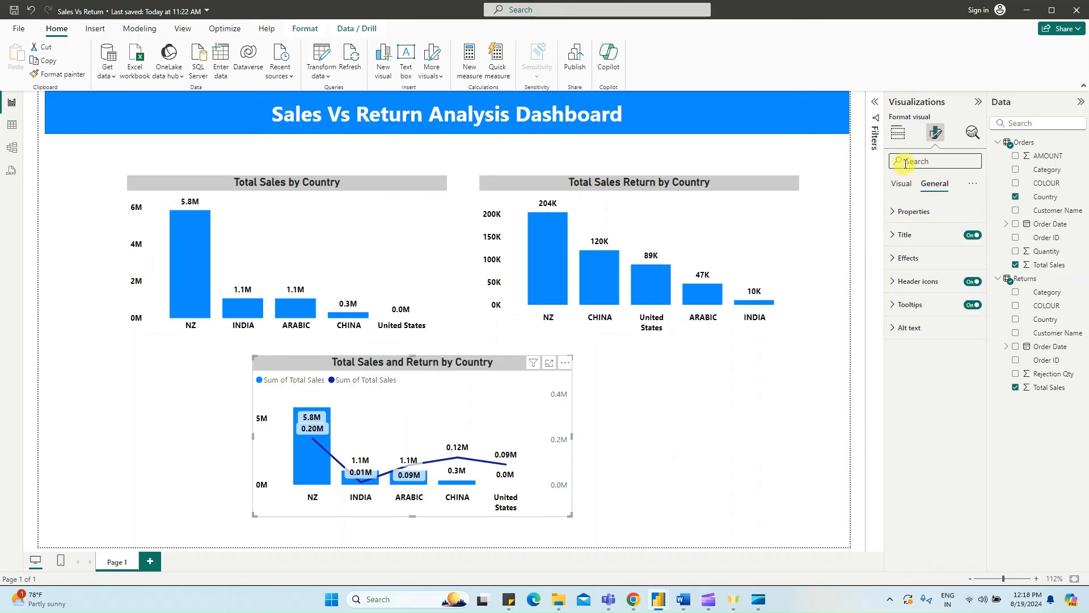
# - Set the combo chart's legend position to Bottom center
pyautogui.click(898, 132)
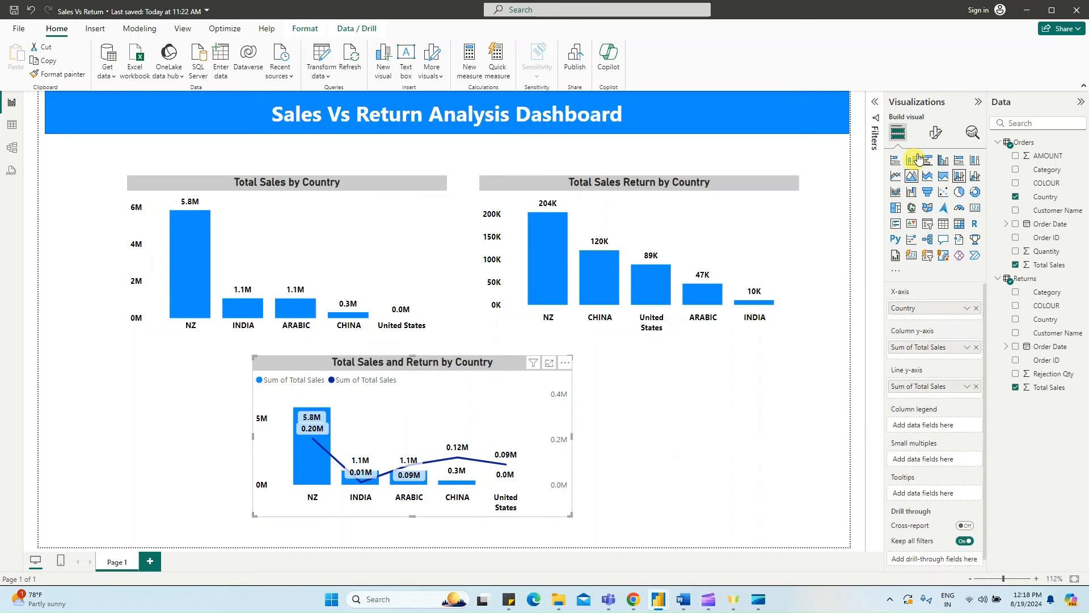
pyautogui.click(935, 134)
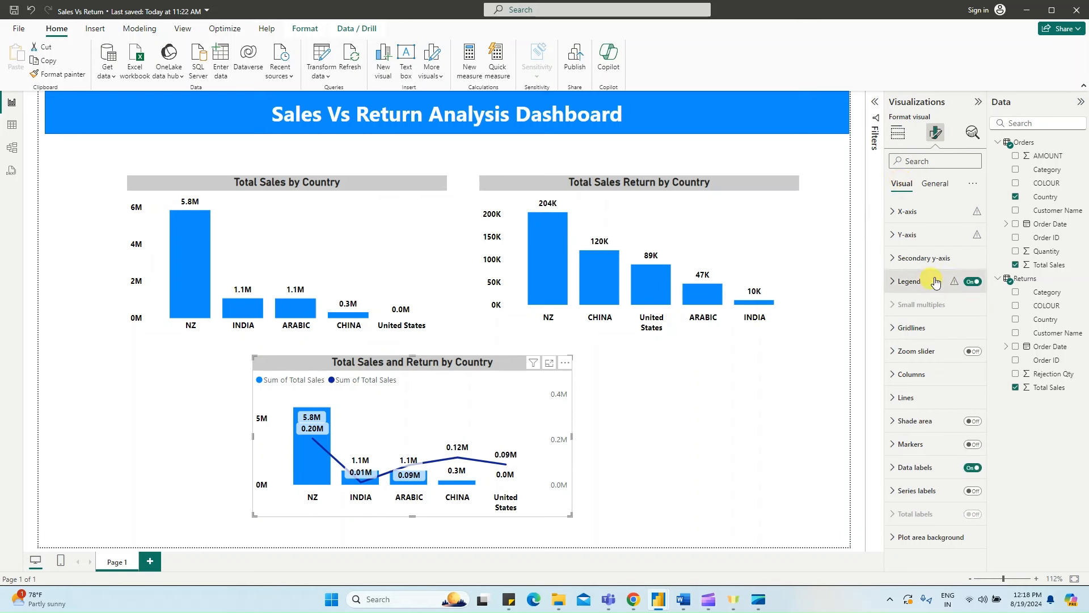
pyautogui.click(910, 281)
pyautogui.click(943, 343)
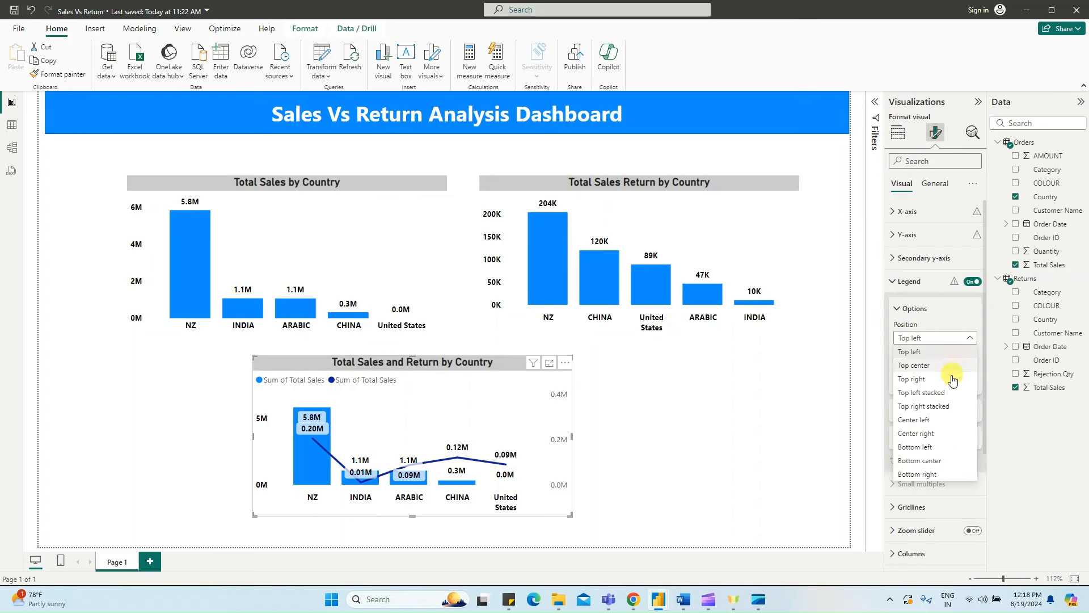
pyautogui.click(928, 461)
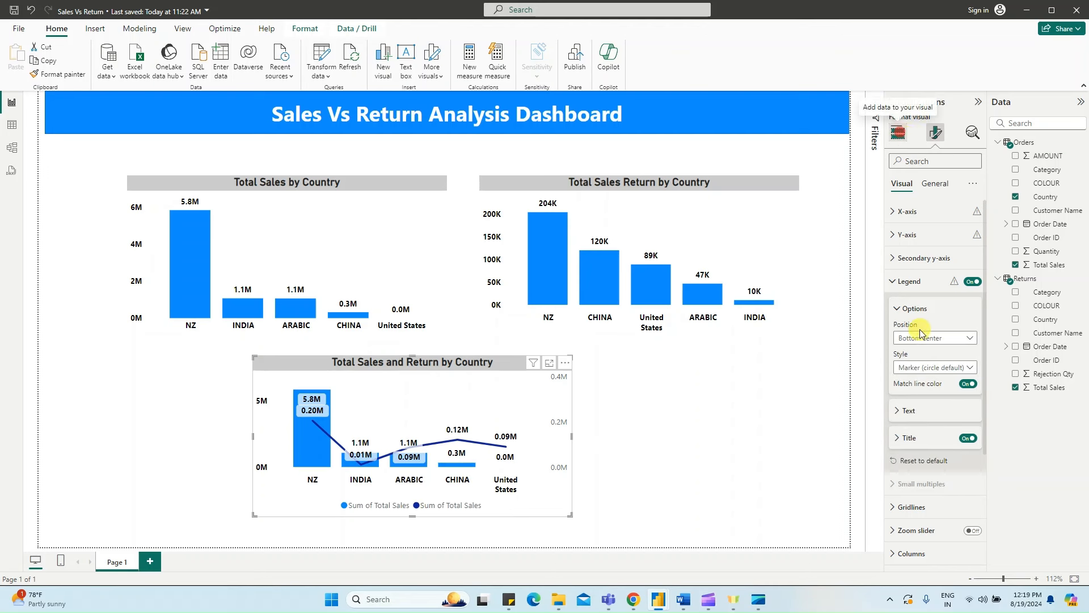
# - Rename the combo chart's column y-axis field to "Total Sales"
pyautogui.click(899, 134)
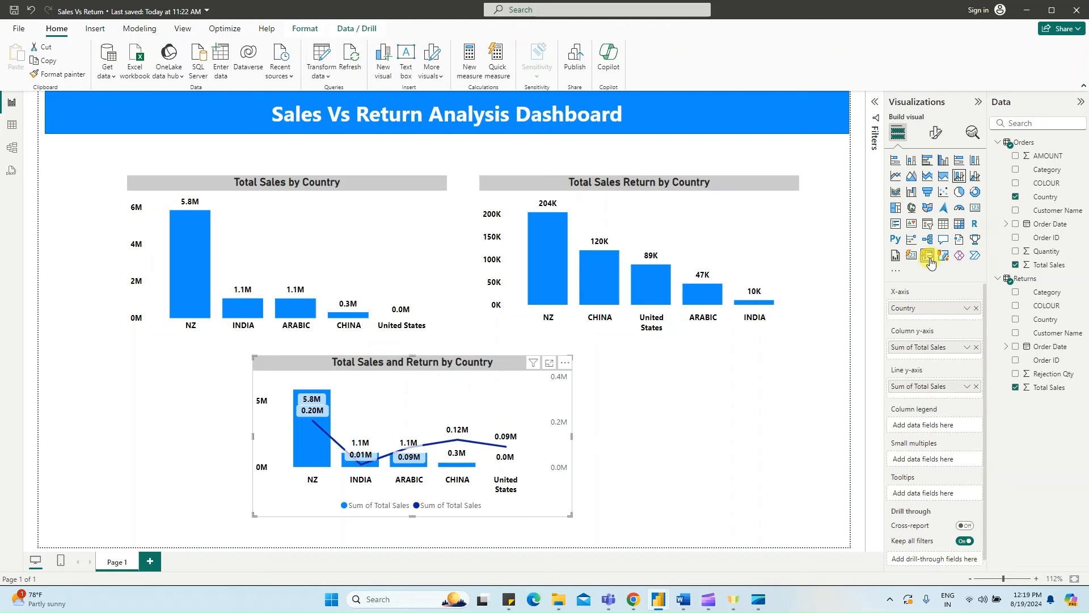
pyautogui.doubleClick(914, 348)
pyautogui.moveTo(915, 346); pyautogui.dragTo(860, 345)
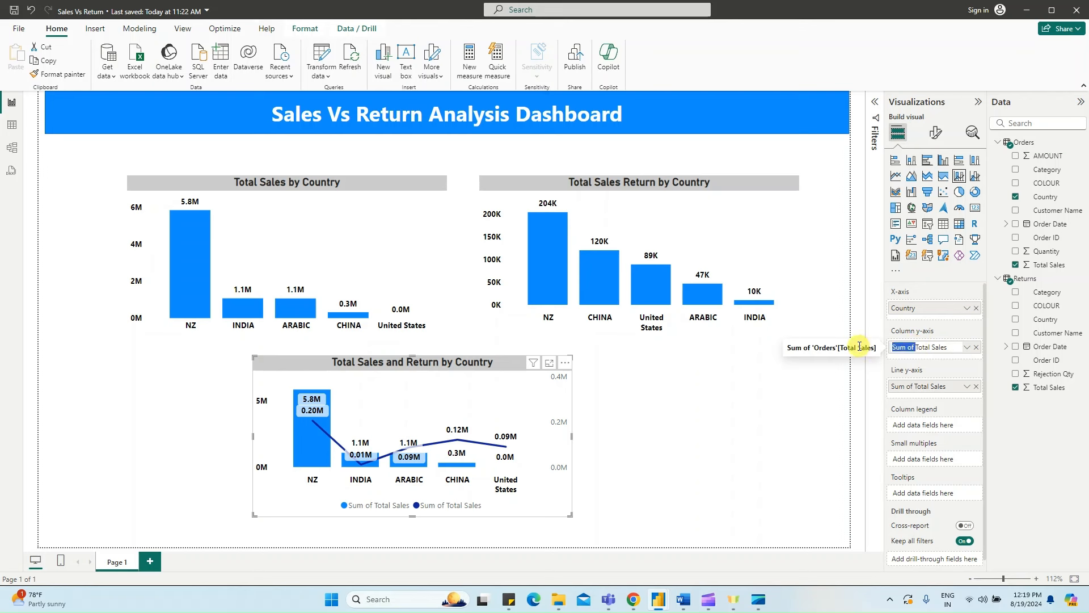
pyautogui.press('BackSpace')
# - Try to rename the combo chart's line y-axis field, and widen the chart across the lower part of the page
pyautogui.click(916, 390)
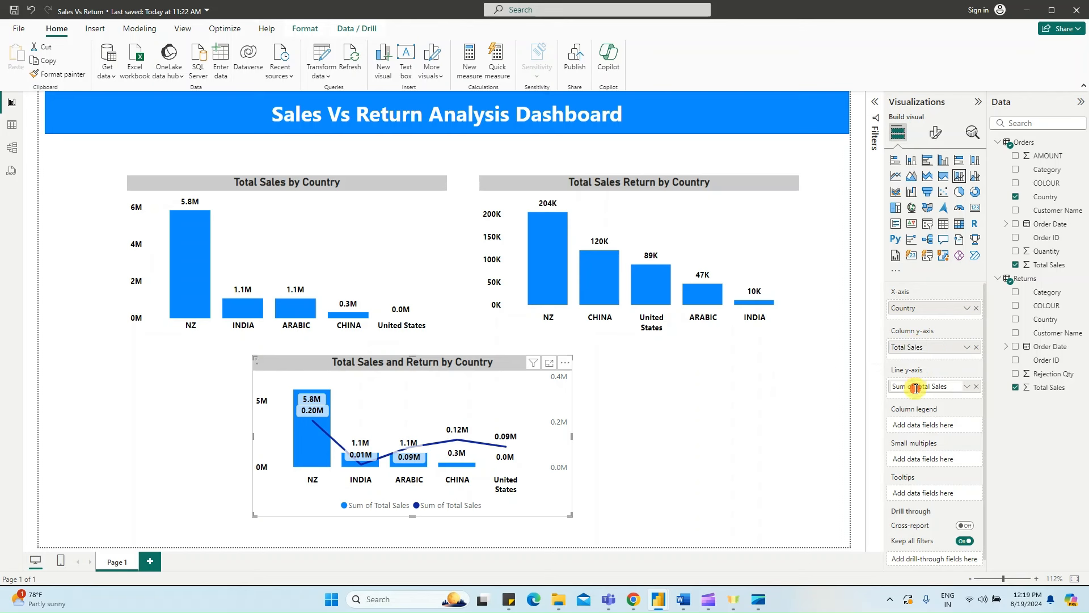
pyautogui.doubleClick(916, 387)
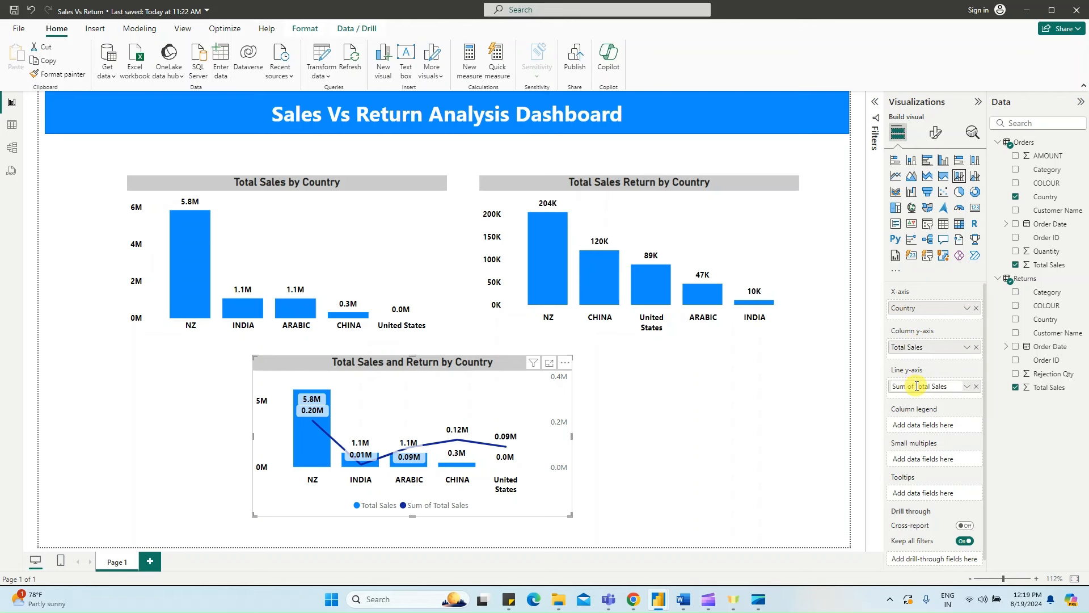
pyautogui.hotkey('ctrl', 'a')
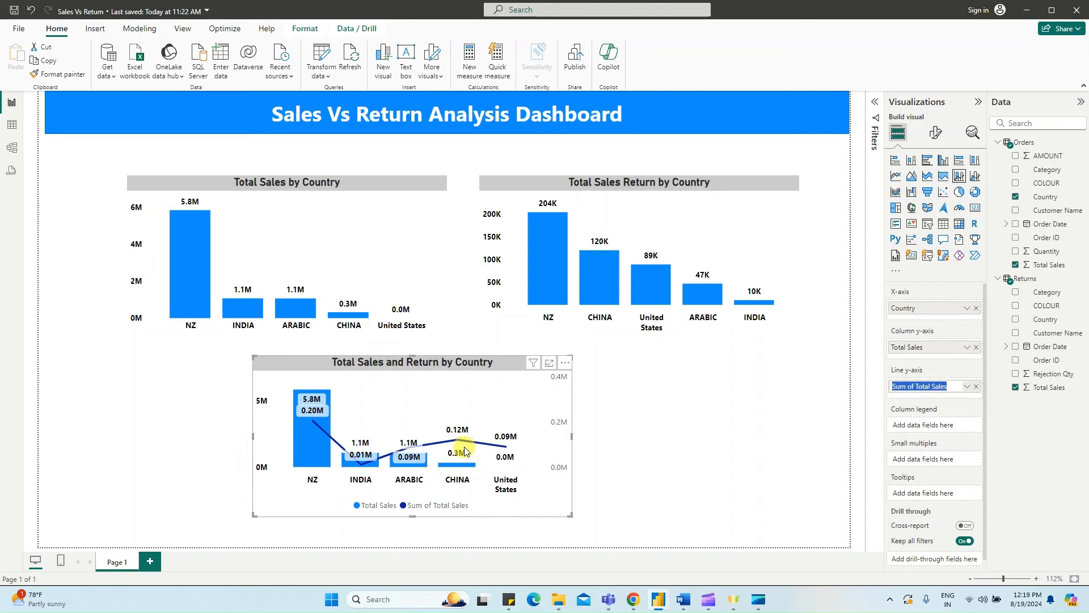
pyautogui.write('Tot')
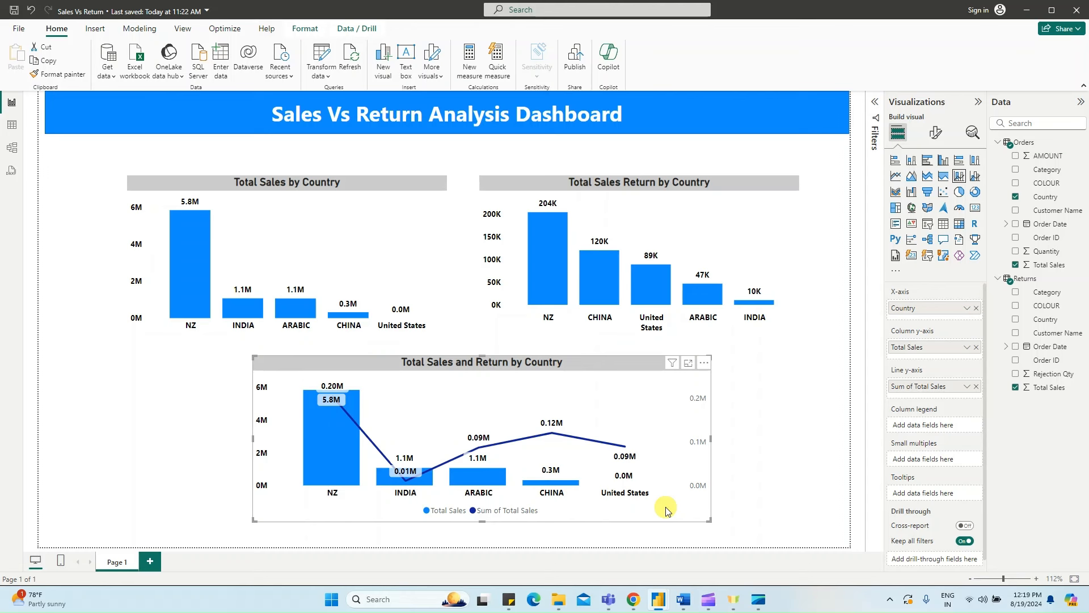
pyautogui.click(758, 369)
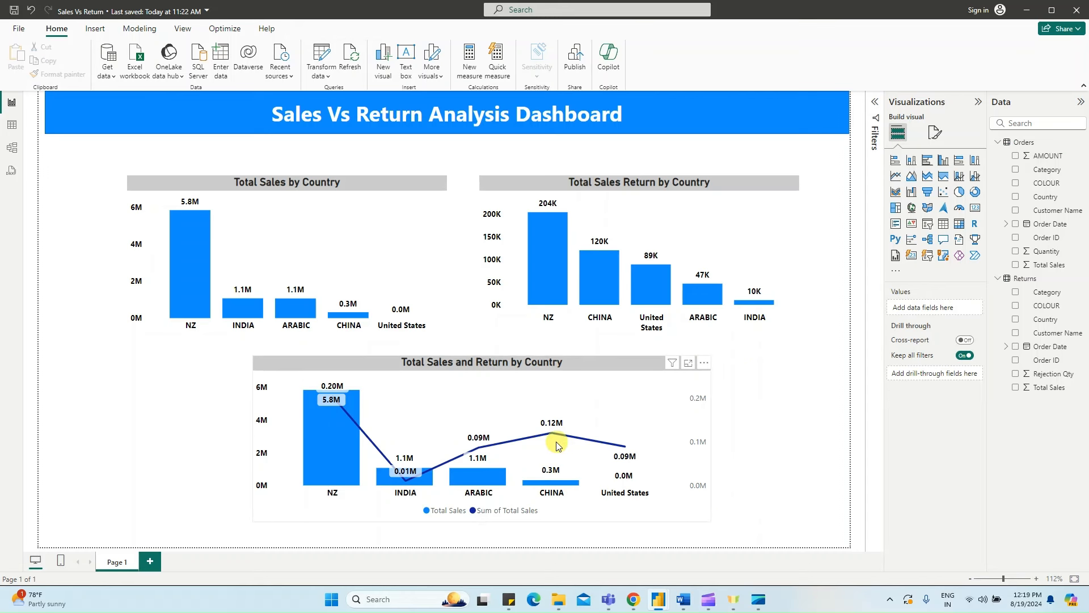
# - Change the combo chart's line color to the orange theme color
pyautogui.click(560, 442)
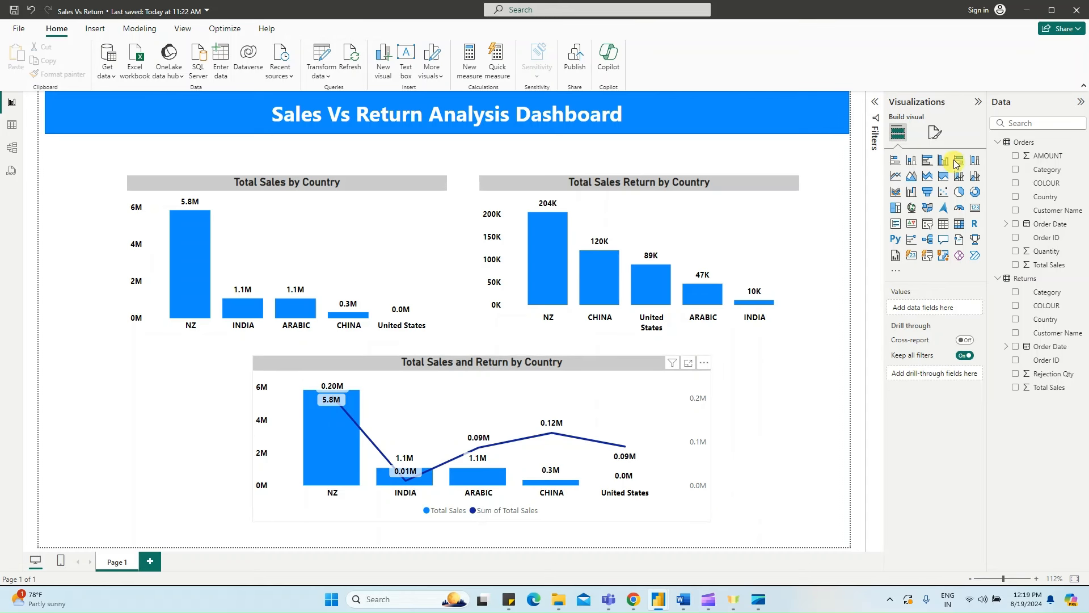
pyautogui.click(935, 134)
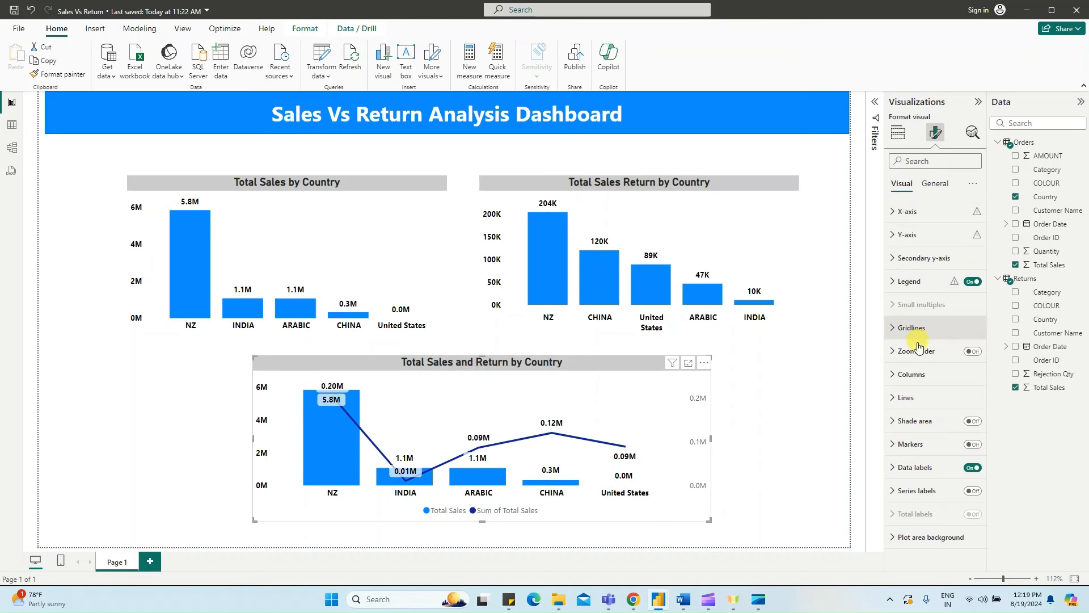
pyautogui.click(907, 397)
pyautogui.scroll(-3, 922, 417)
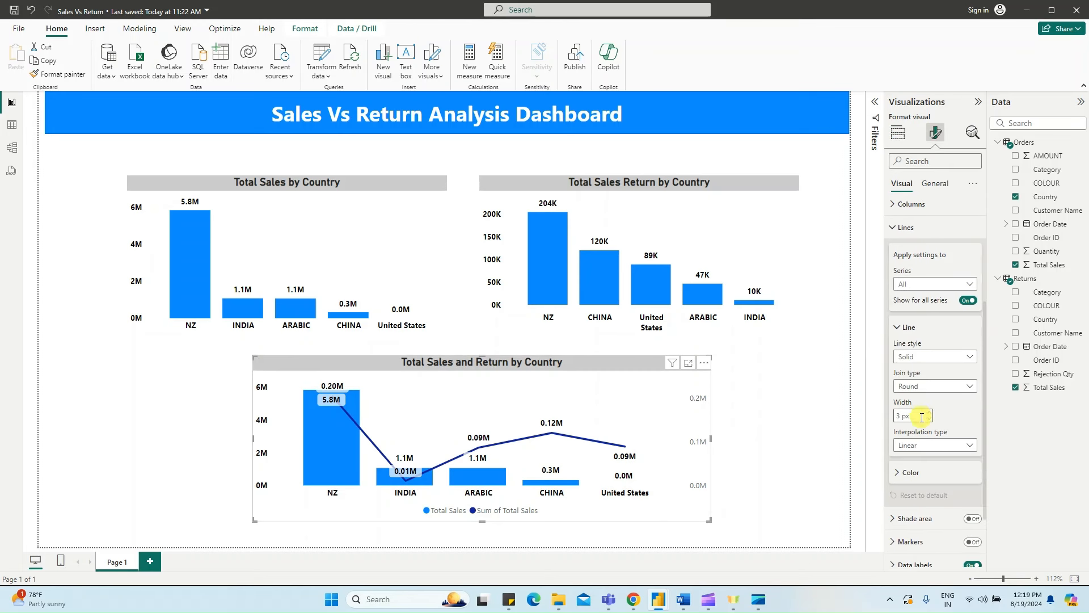
pyautogui.click(918, 472)
pyautogui.scroll(-1, 922, 472)
pyautogui.click(920, 447)
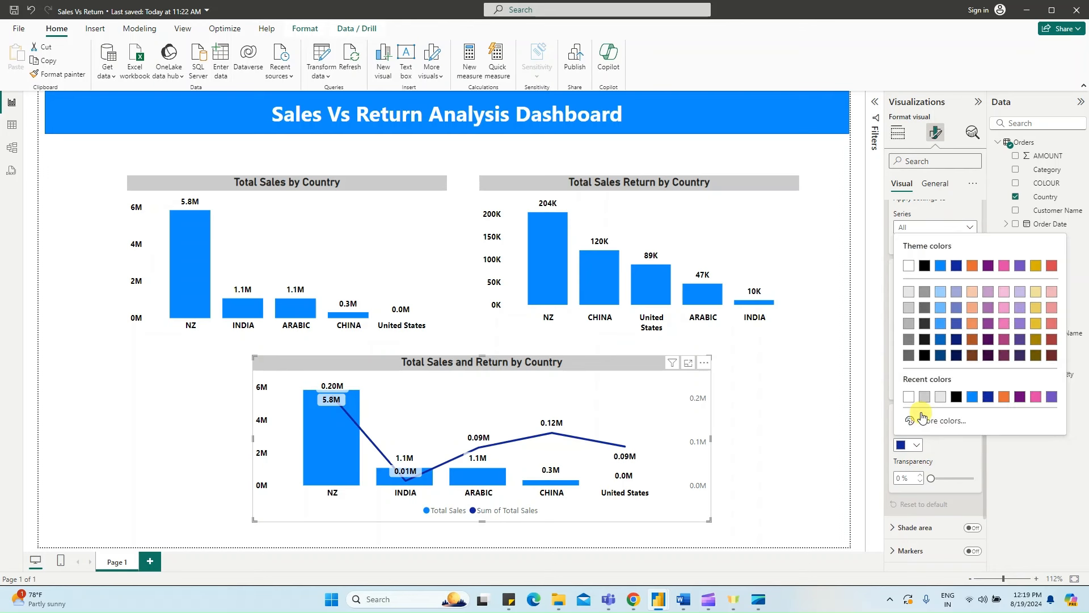
pyautogui.click(970, 266)
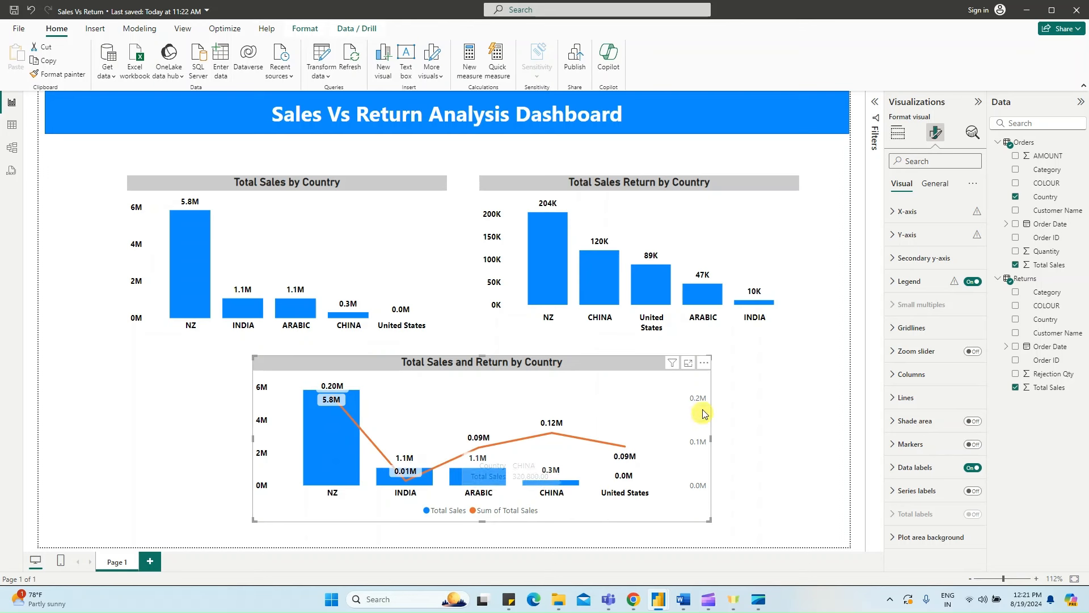
# - Set the combo chart's secondary y-axis range to a minimum of 0 and a maximum of 1000000
pyautogui.click(903, 260)
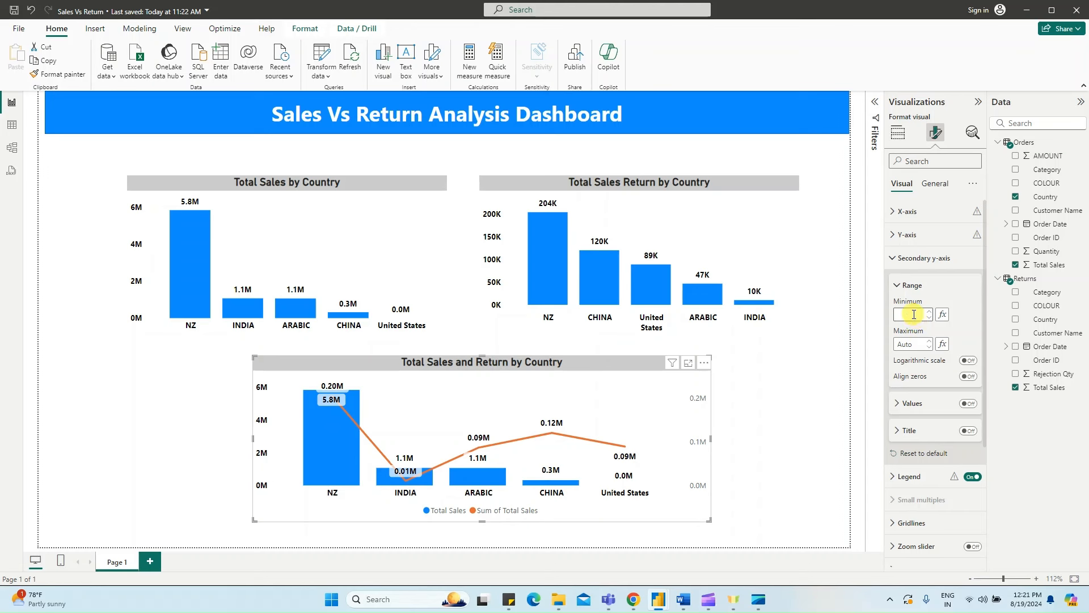
pyautogui.click(911, 343)
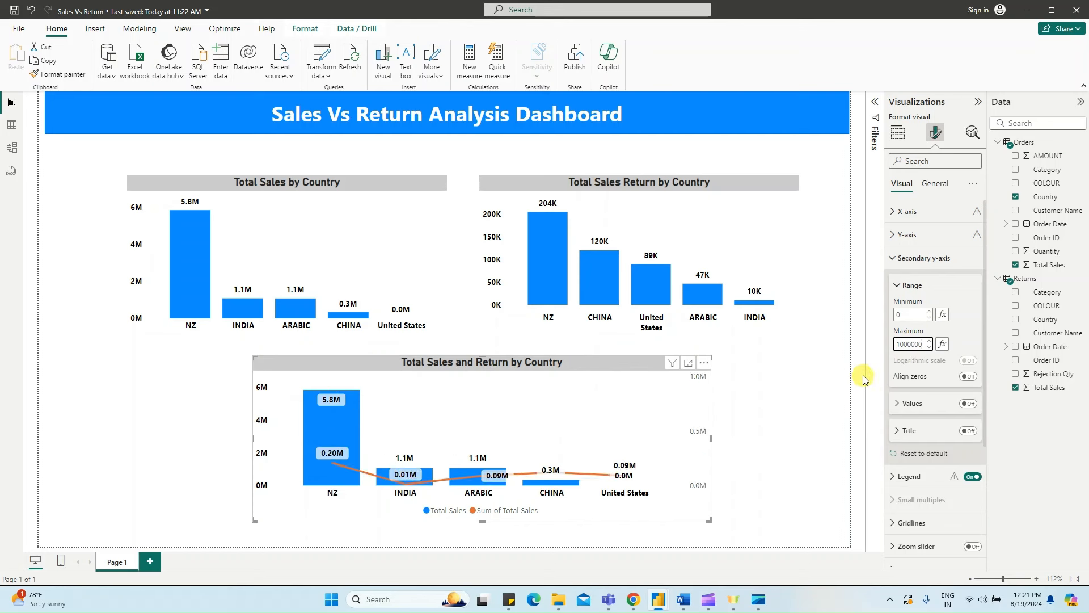
pyautogui.click(914, 318)
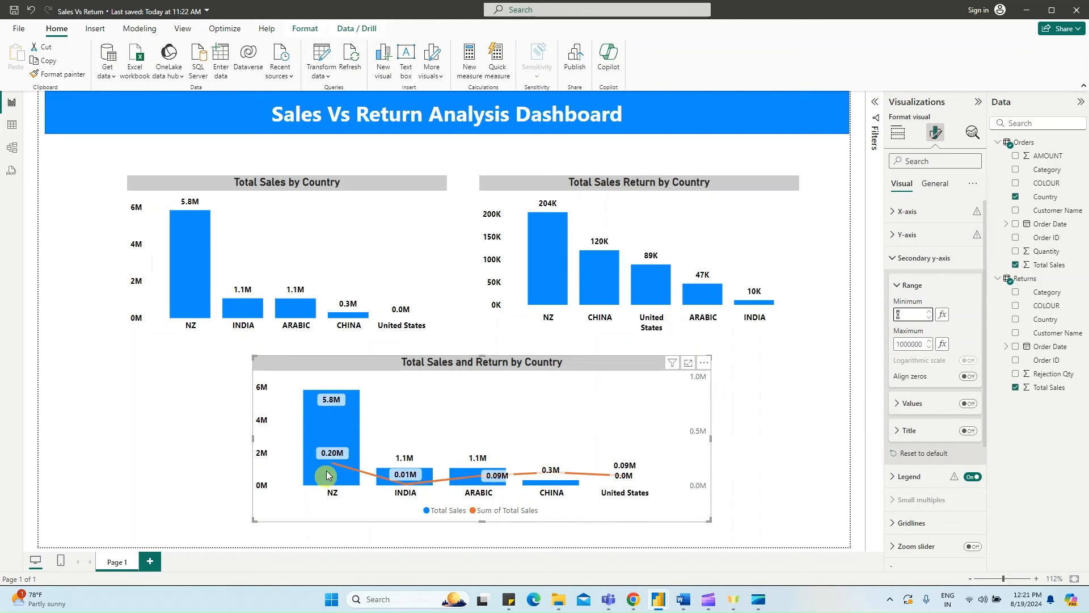
pyautogui.moveTo(330, 405)
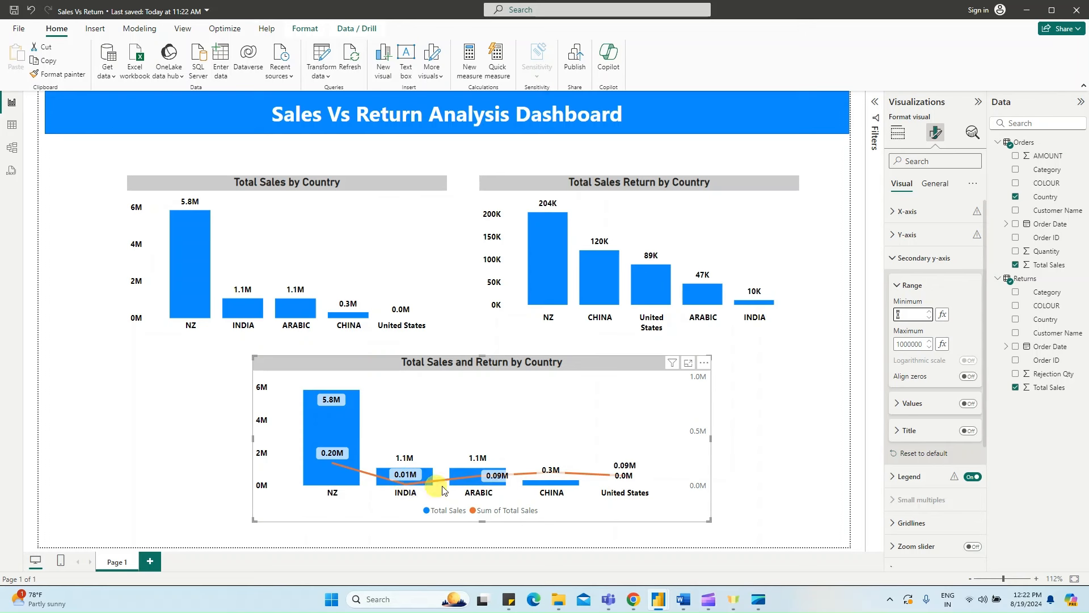
pyautogui.click(774, 419)
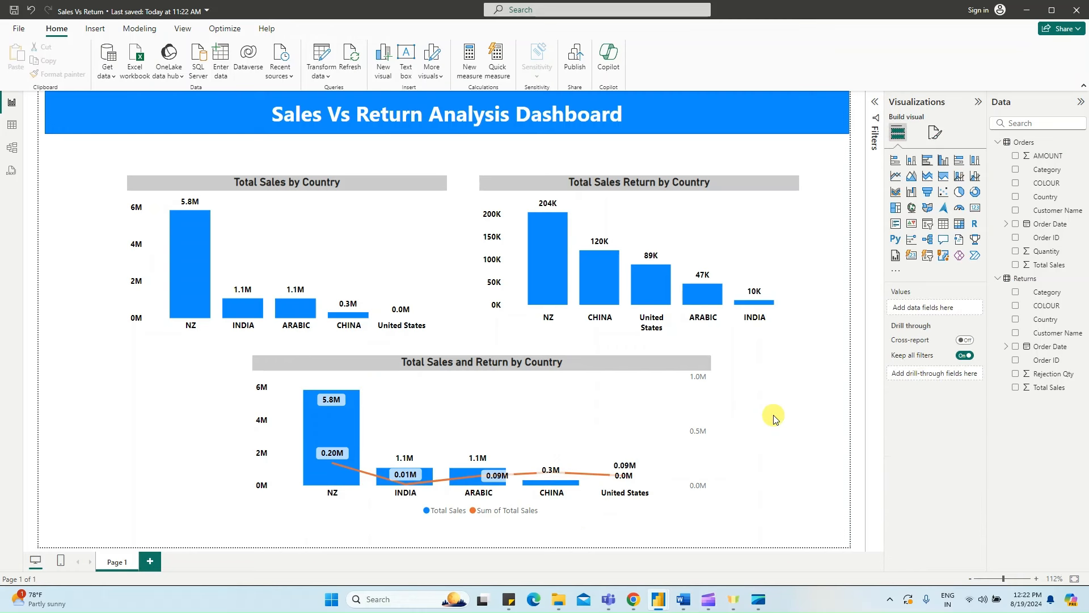
# - Switch to the project statement in Word and read the Comprehensive Visual Analysis of Sales vs. Returns requirement
pyautogui.moveTo(684, 599)
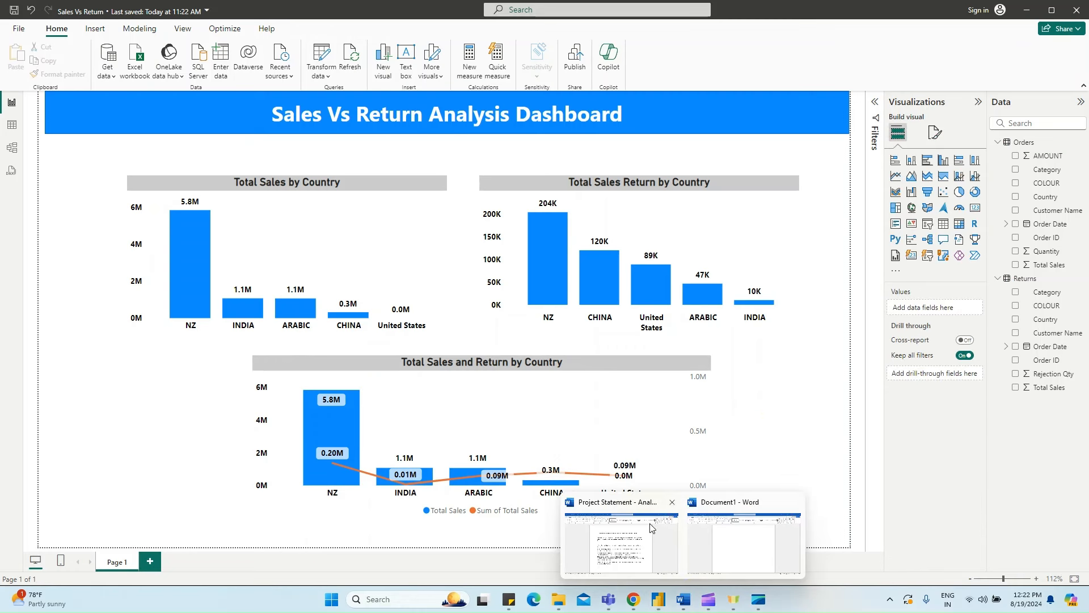
pyautogui.click(647, 523)
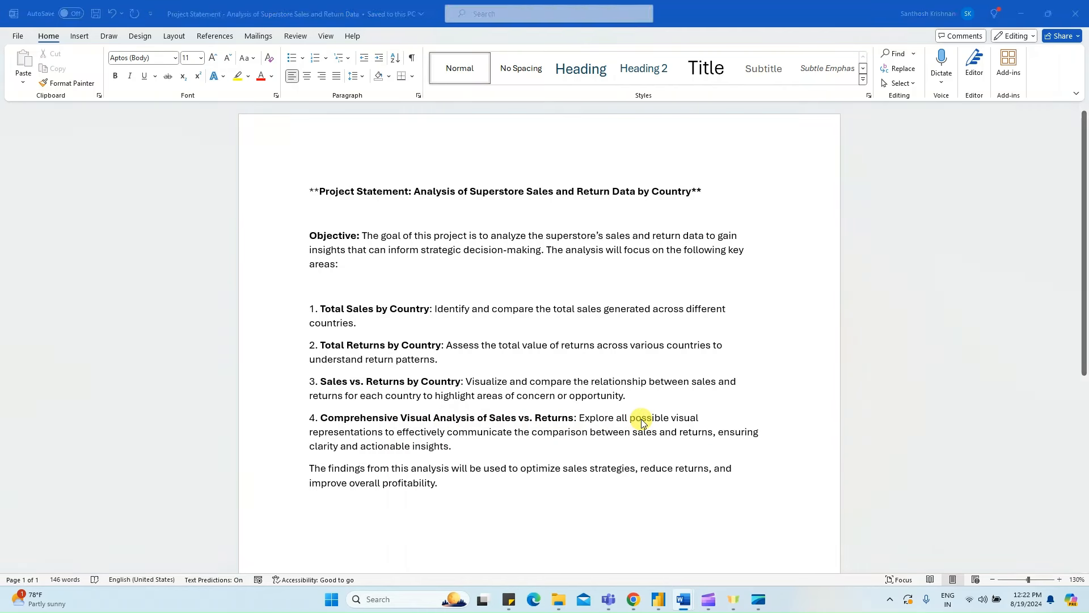
# - Switch back to the report in Power BI and rename the existing page as Summary
pyautogui.hotkey('alt', 'Tab')
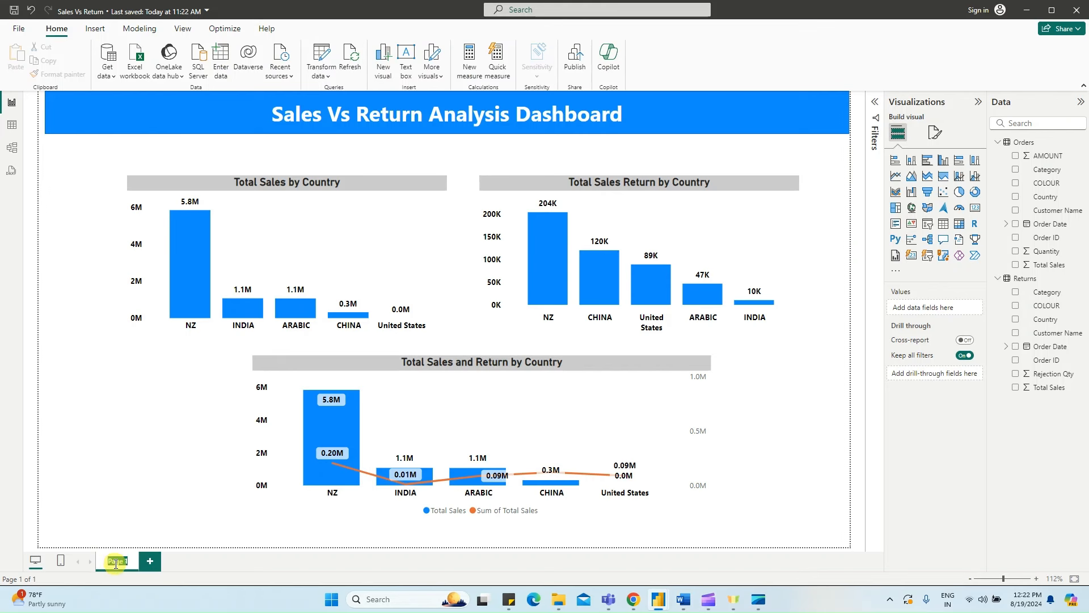
pyautogui.press('Return')
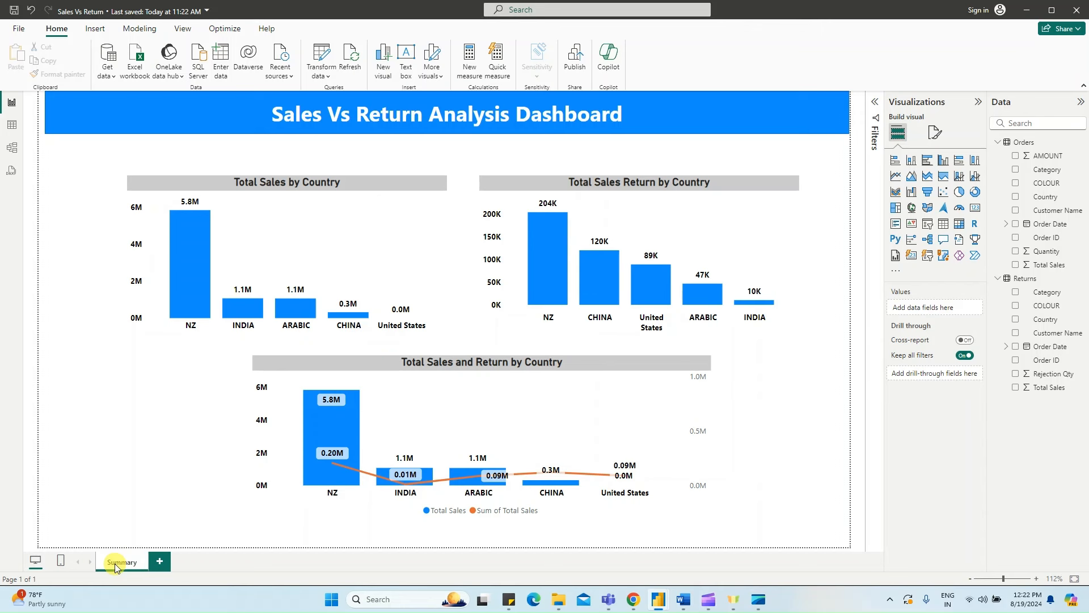
# - Duplicate the Summary page and rename the copy as Overall Possible Visual
pyautogui.rightClick(115, 565)
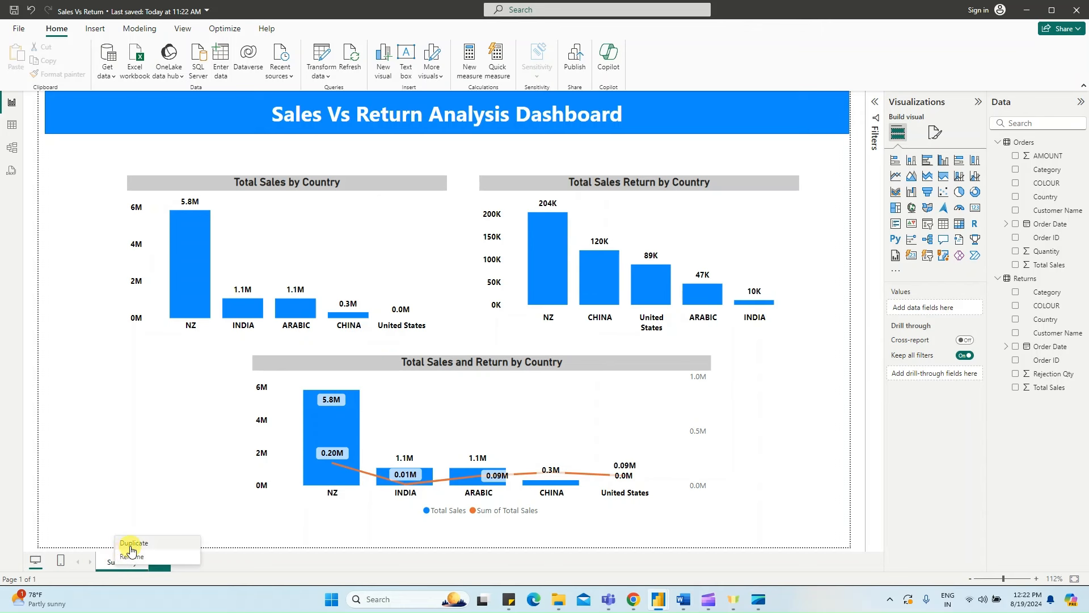
pyautogui.click(130, 544)
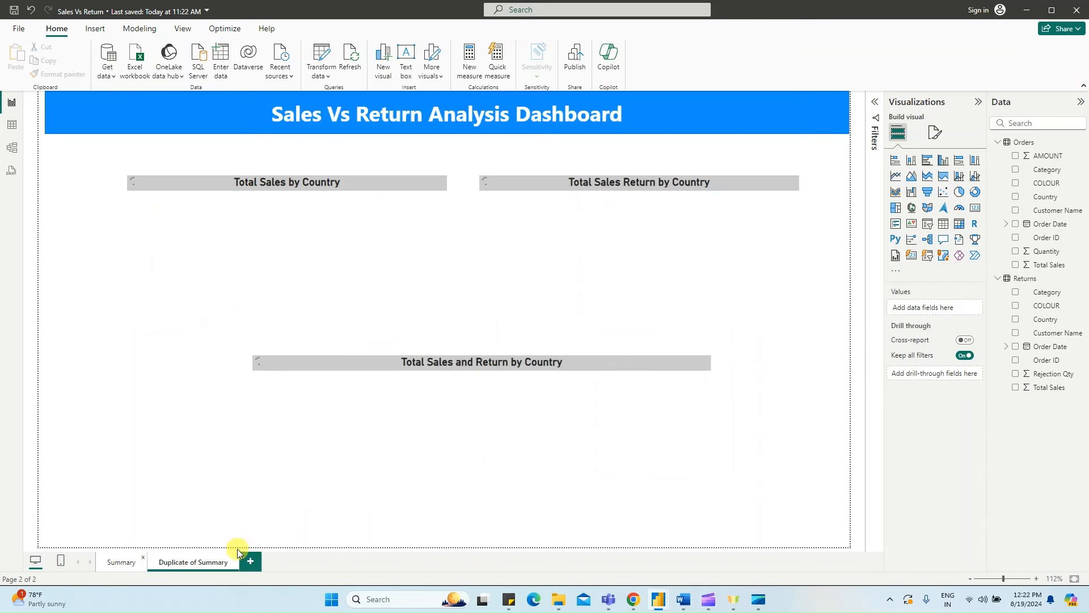
pyautogui.doubleClick(199, 562)
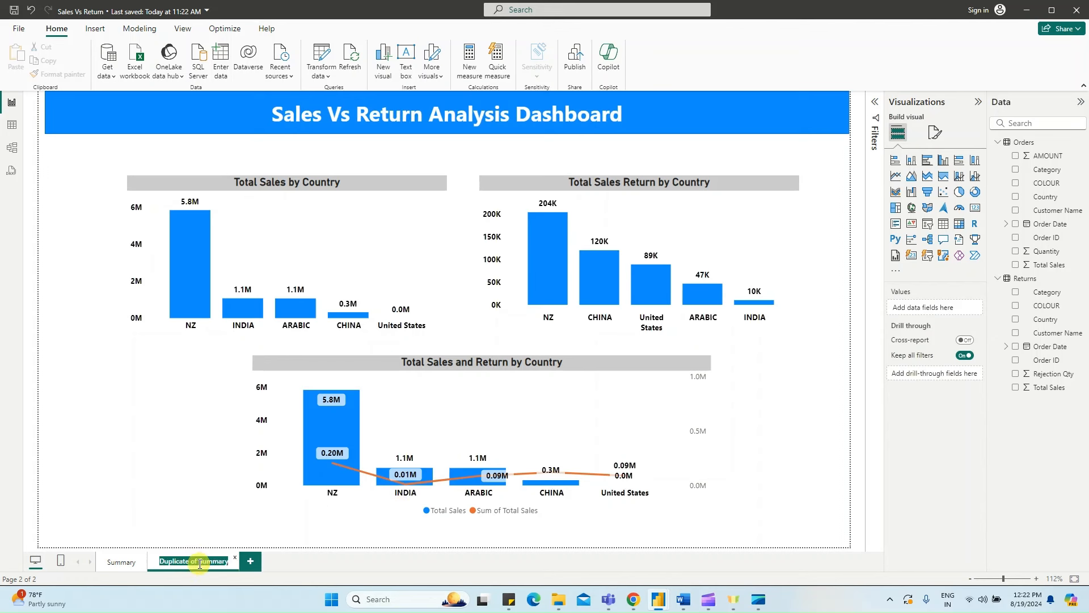
pyautogui.write('Overall Possible Visual')
pyautogui.press('Return')
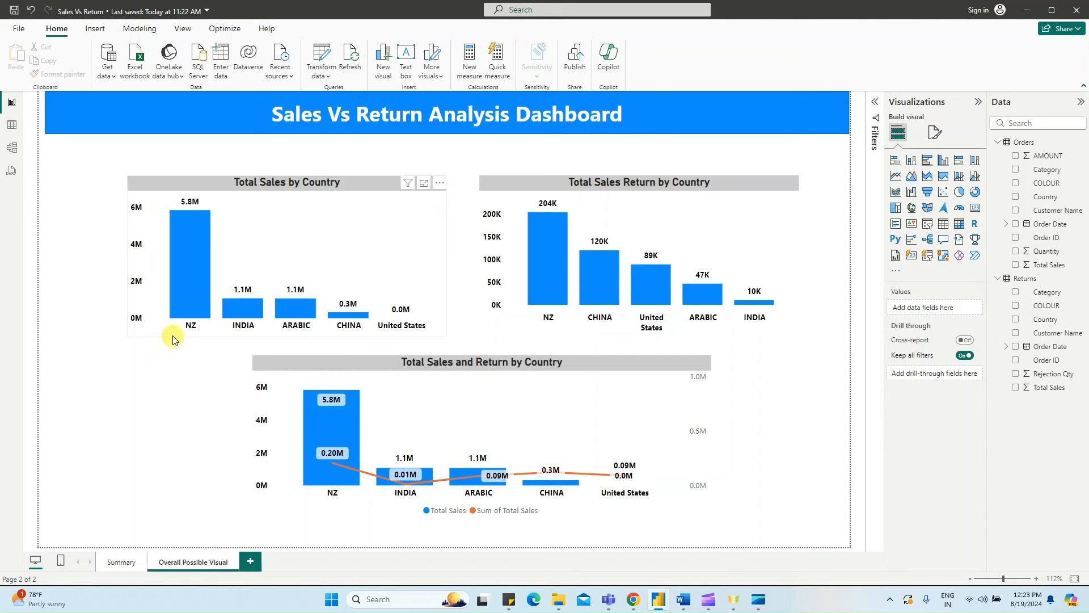
# - Delete the separate sales and returns column charts from the duplicated page, and move the combo chart to the page's upper left at a smaller size
pyautogui.click(183, 338)
pyautogui.keyDown('ctrl'); pyautogui.click(518, 331); pyautogui.keyUp('ctrl')
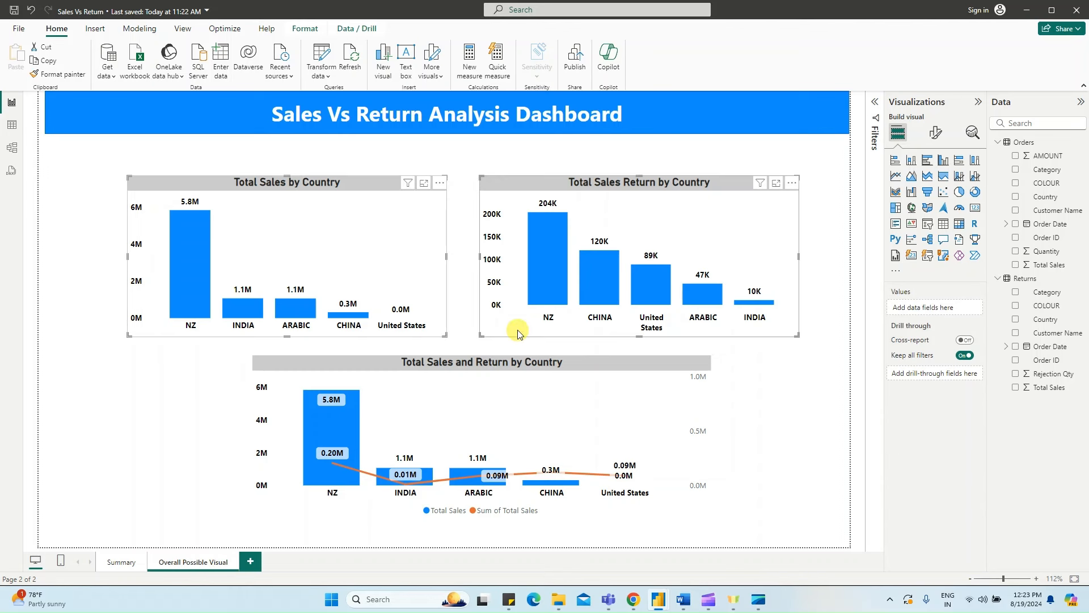
pyautogui.press('Delete')
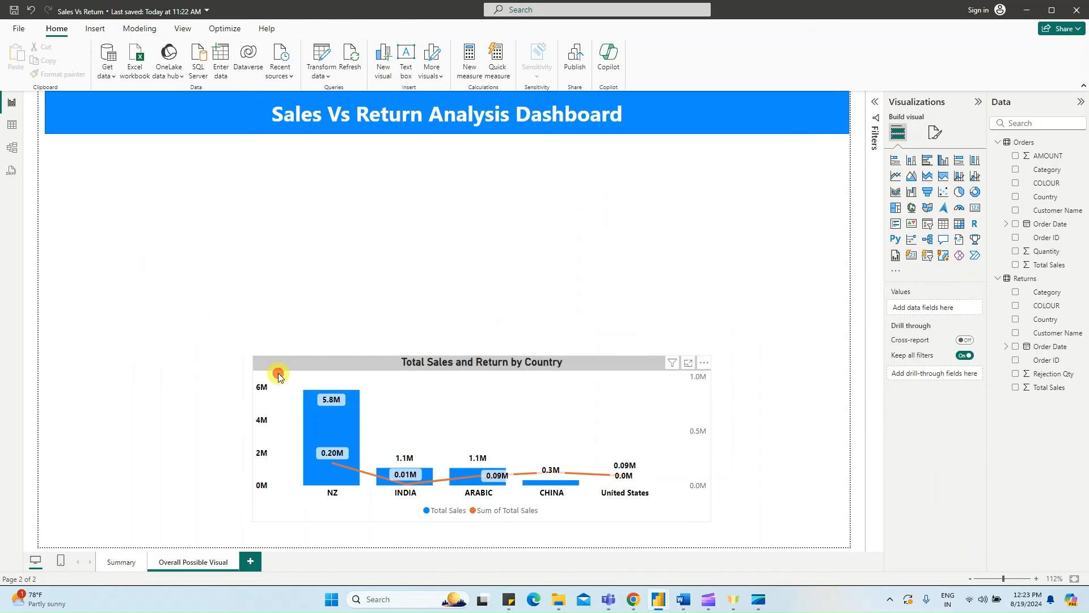
pyautogui.moveTo(280, 372); pyautogui.dragTo(117, 165)
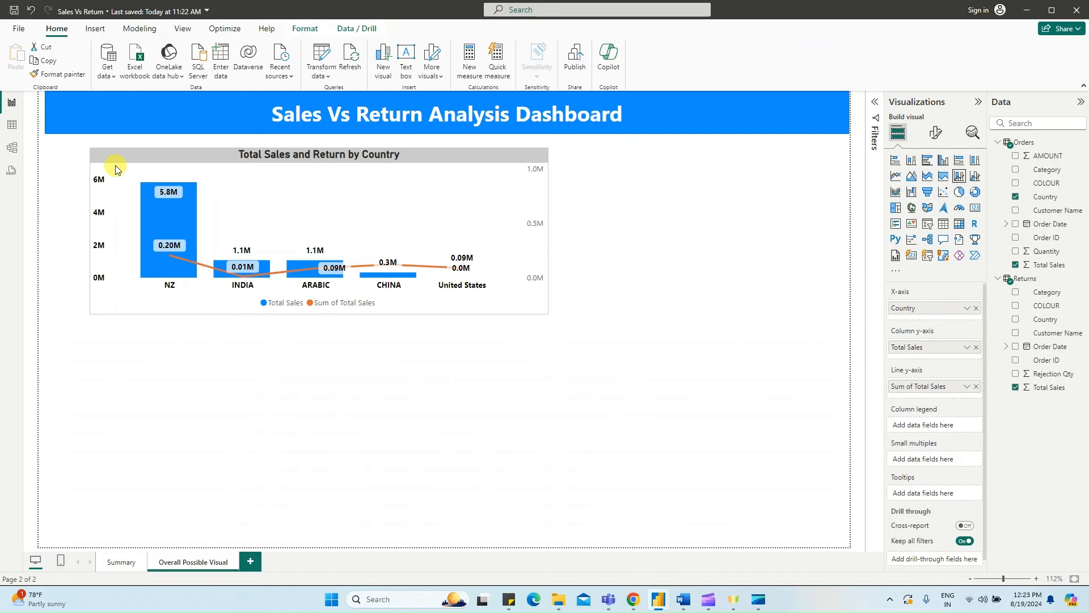
pyautogui.moveTo(548, 313); pyautogui.dragTo(397, 302)
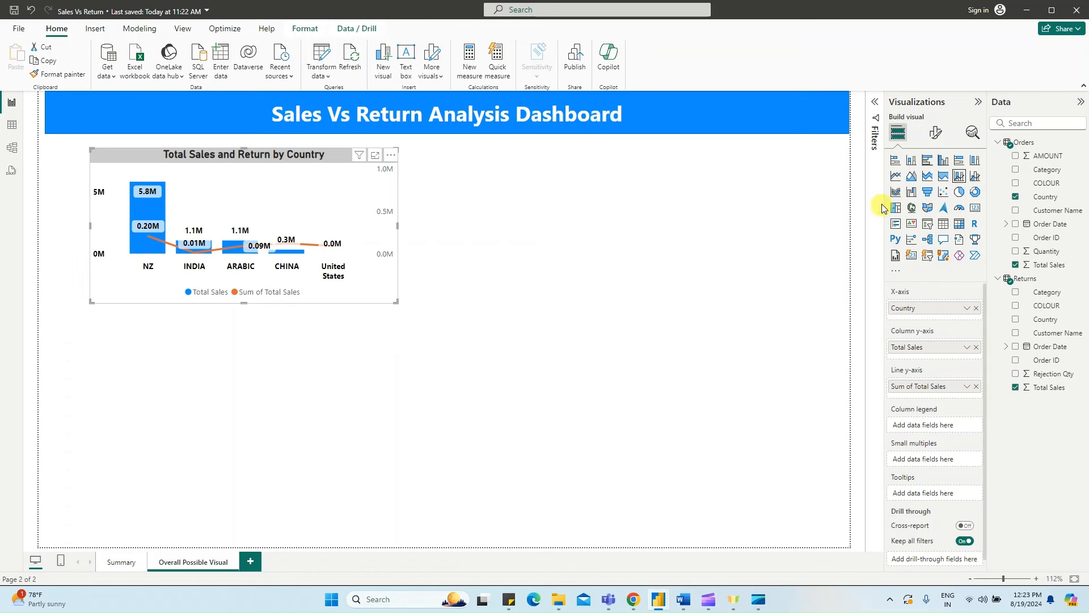
# - Rename the combo chart's line y-axis field as Total Return
pyautogui.click(939, 134)
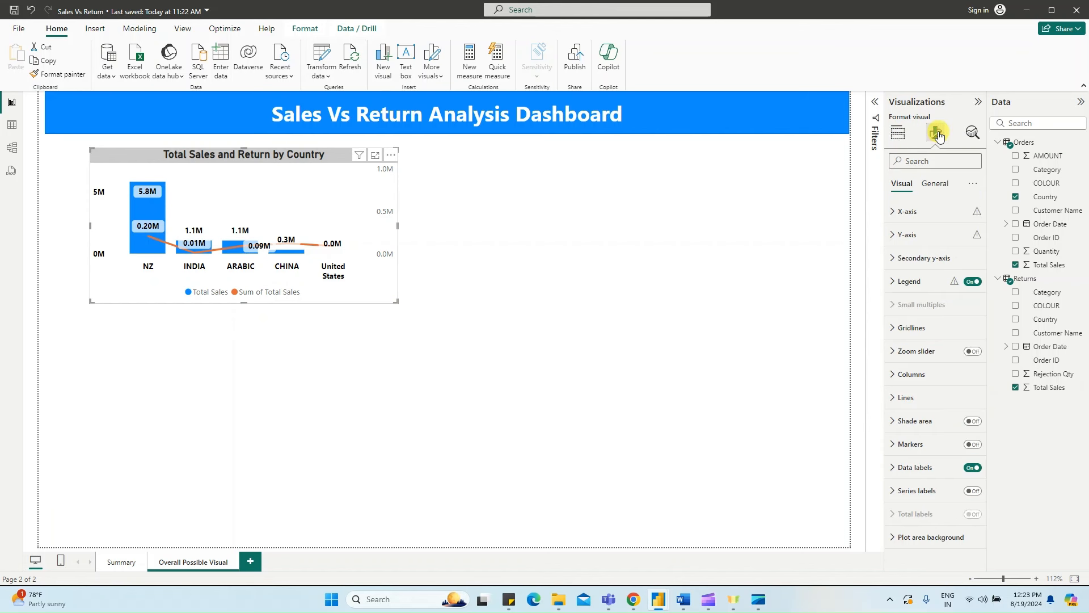
pyautogui.click(898, 132)
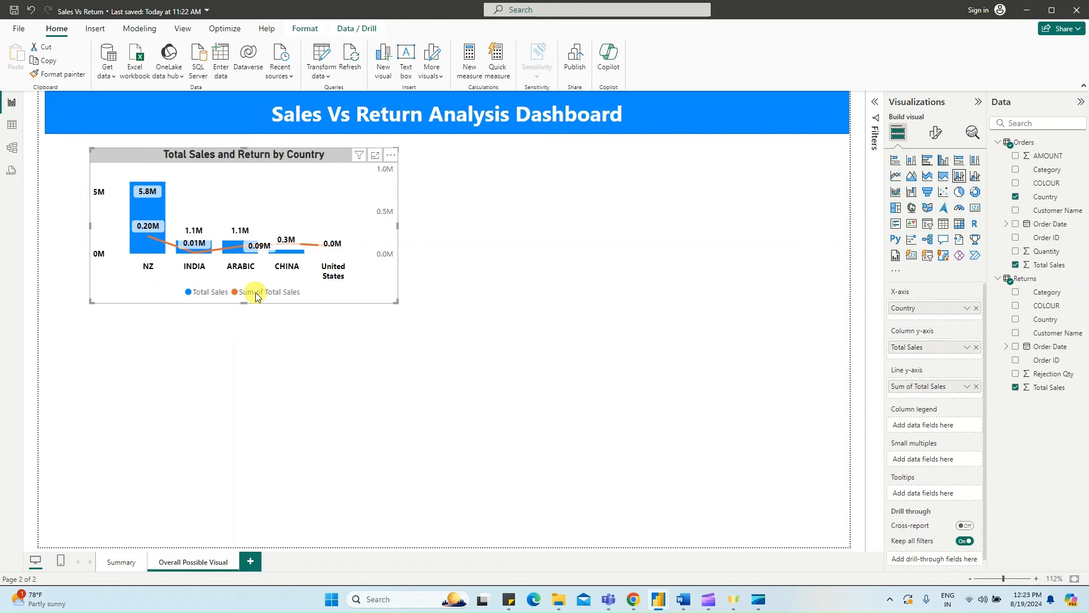
pyautogui.doubleClick(931, 388)
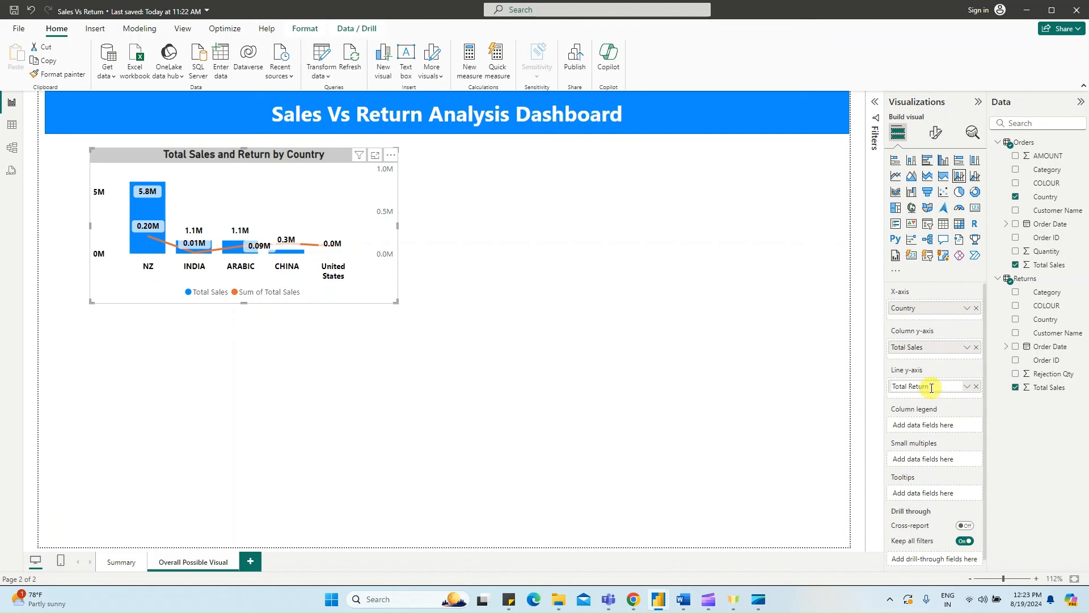
pyautogui.press('Return')
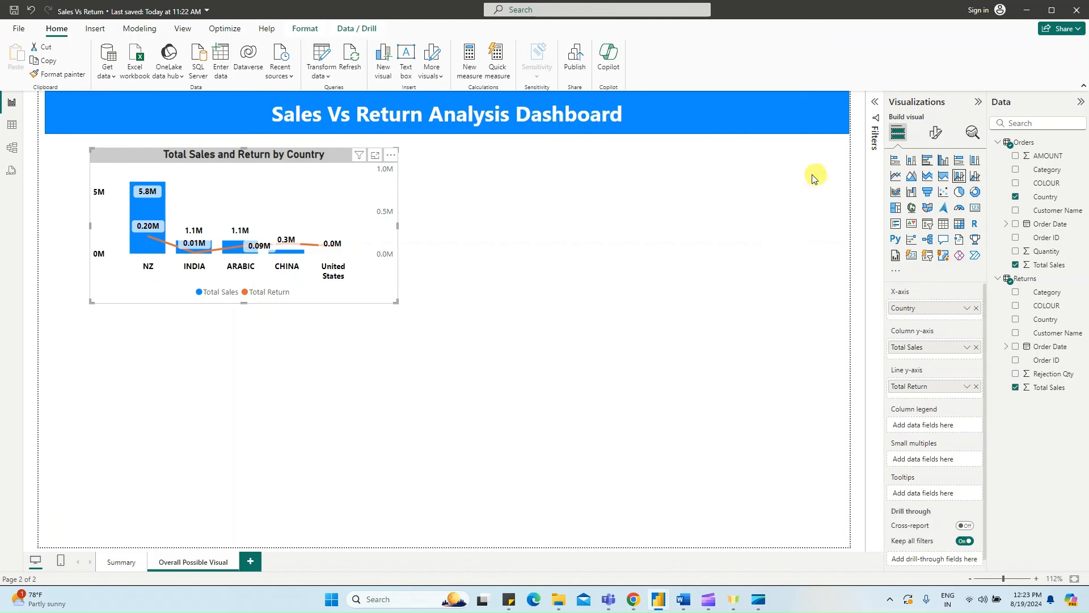
# - Make the combo chart's legend text bold and black
pyautogui.click(936, 134)
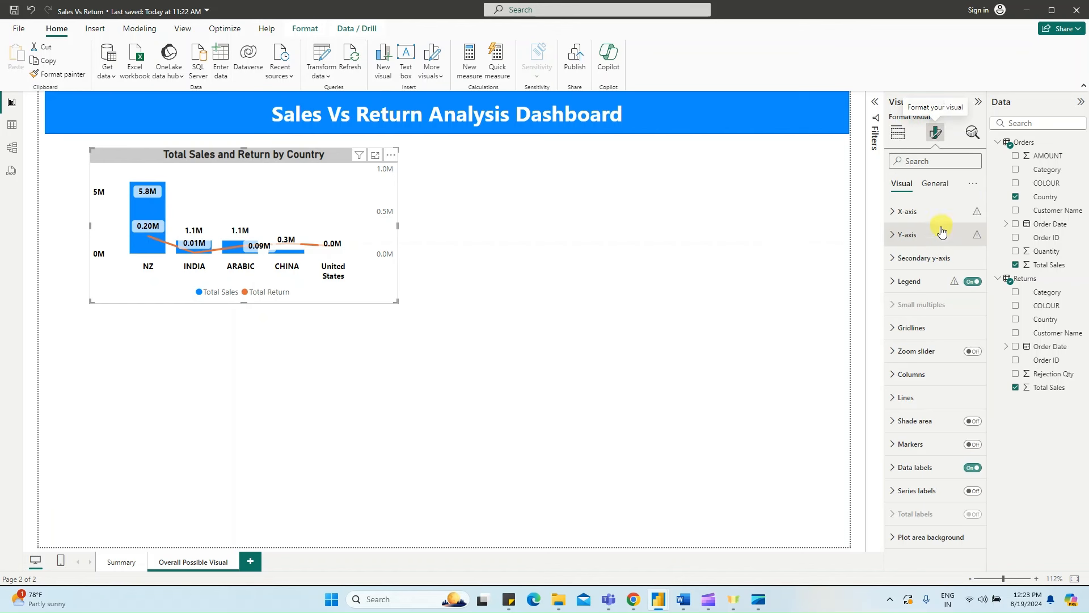
pyautogui.click(914, 282)
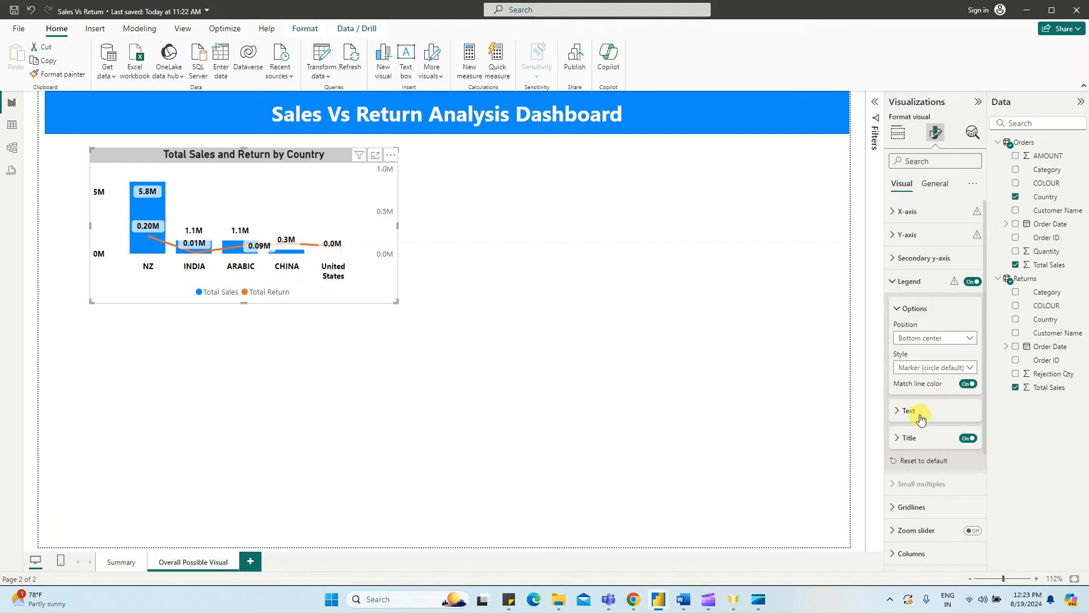
pyautogui.click(919, 412)
pyautogui.click(901, 343)
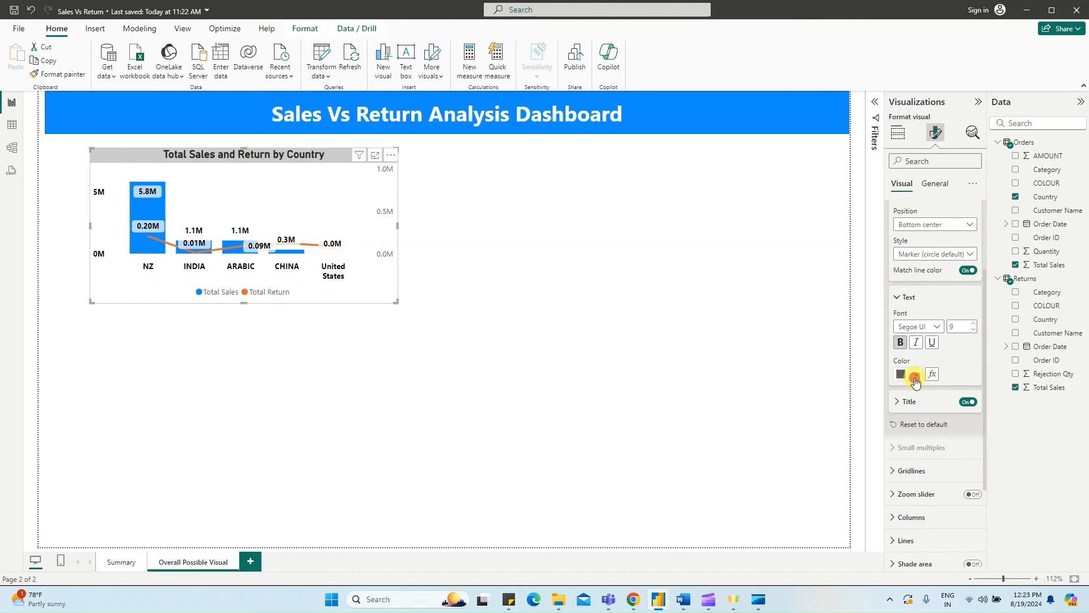
pyautogui.click(911, 374)
pyautogui.click(925, 195)
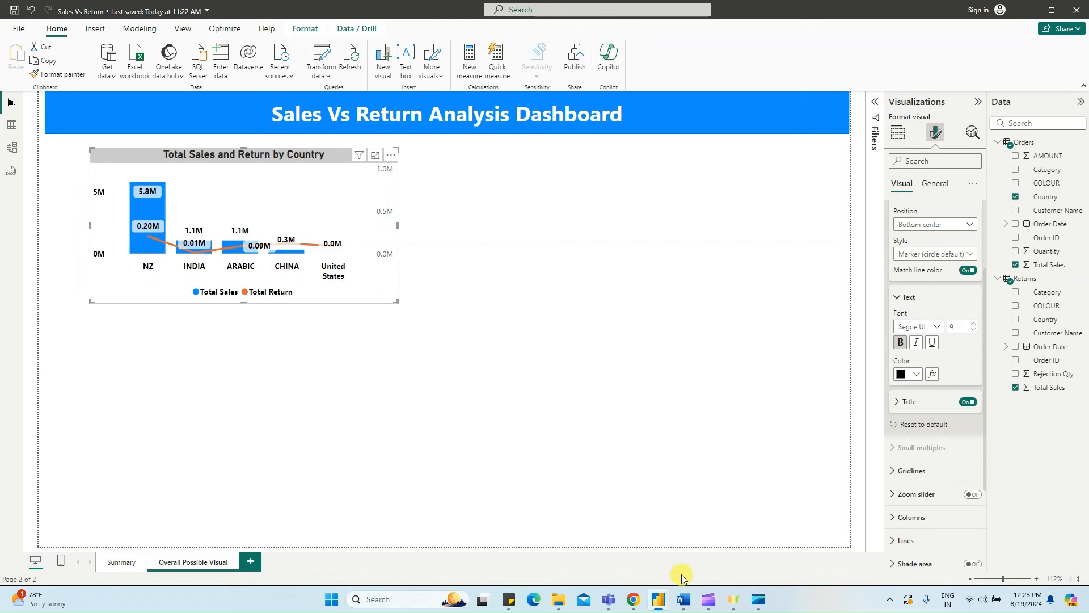
# - Examine the columns of the Returns and Orders tables for further comparison dimensions, and return to the report page
pyautogui.click(12, 127)
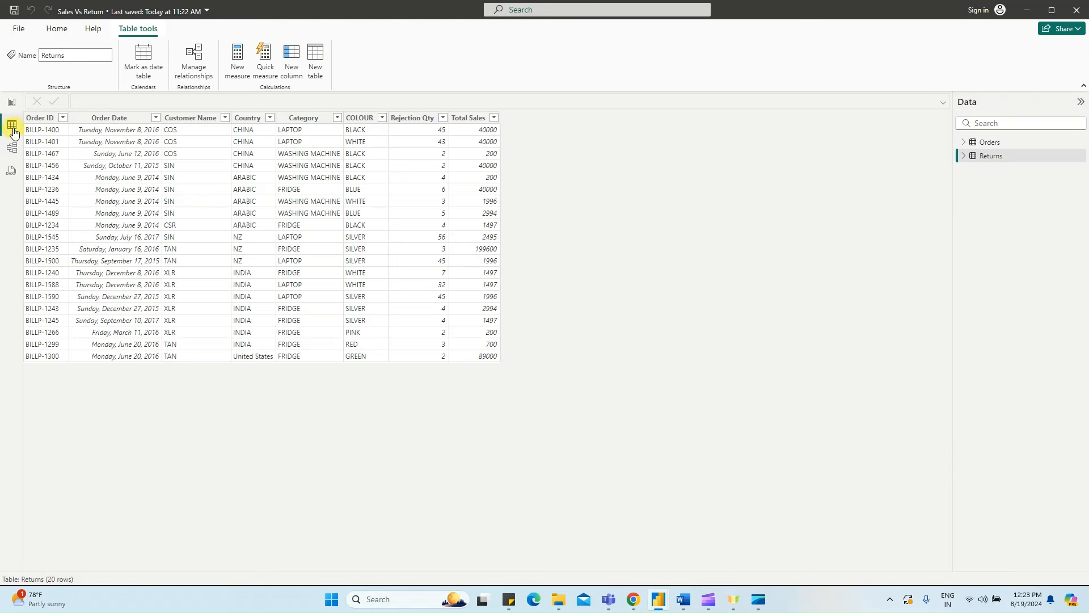
pyautogui.click(993, 143)
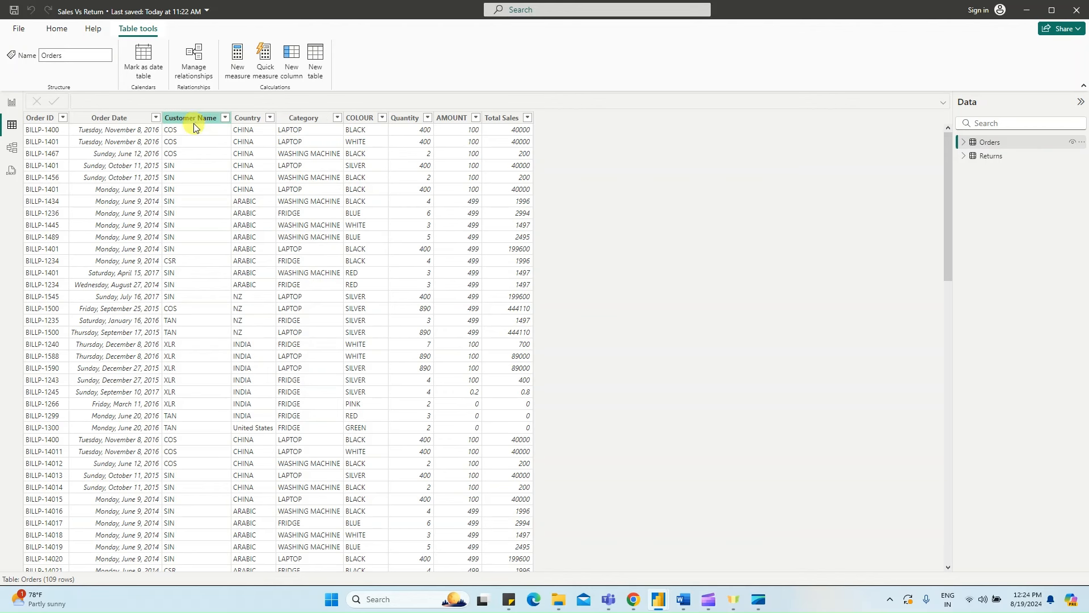
pyautogui.click(12, 104)
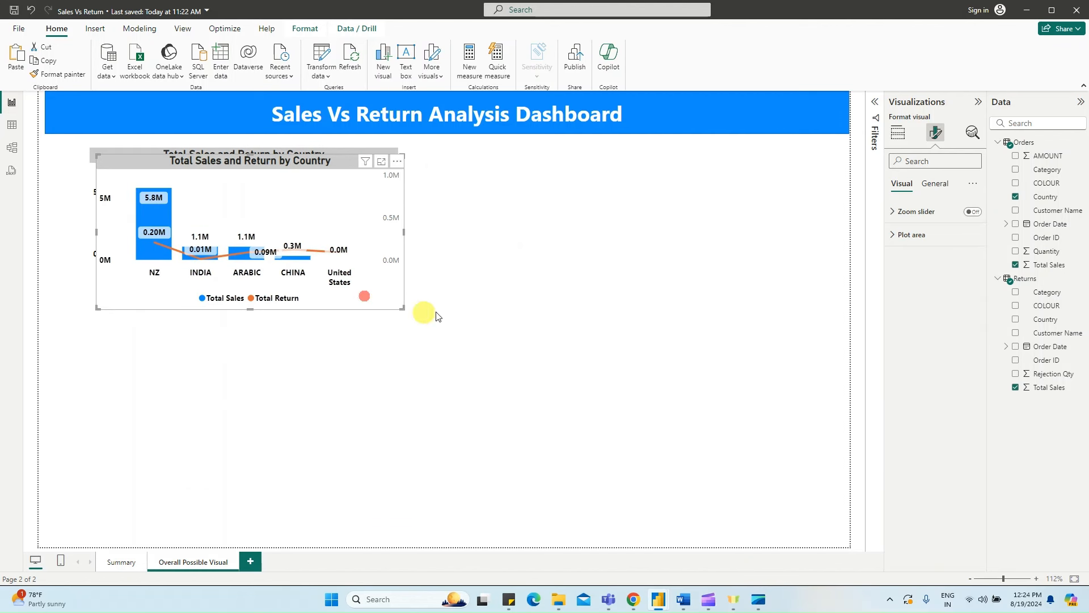
# - Paste a copy of the combo chart to the right of the original, and enlarge both charts to fill the upper row
pyautogui.hotkey('ctrl', 'v')
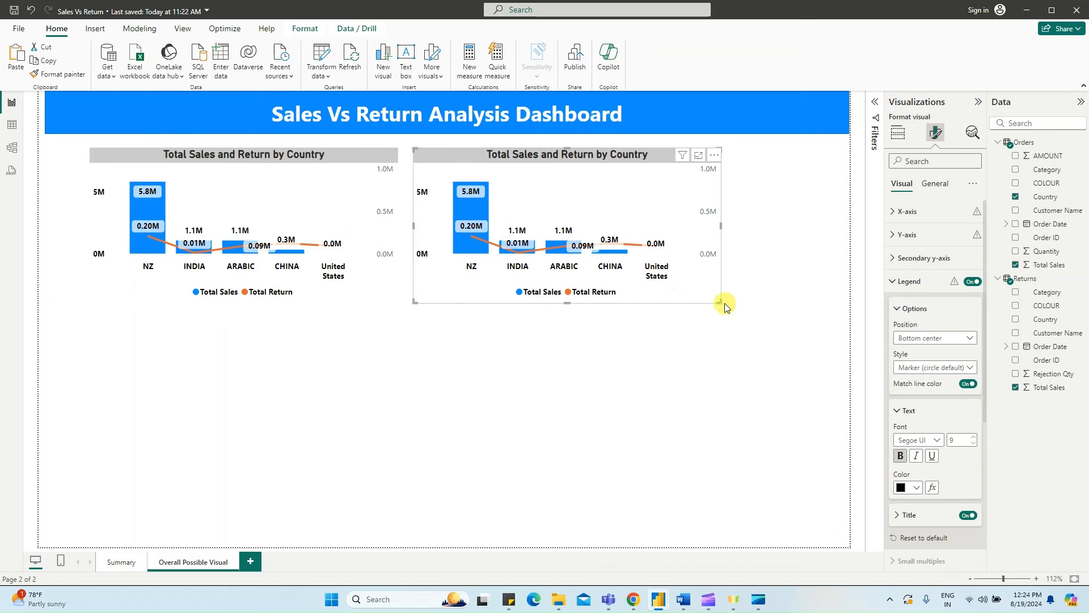
pyautogui.moveTo(724, 303); pyautogui.dragTo(818, 310)
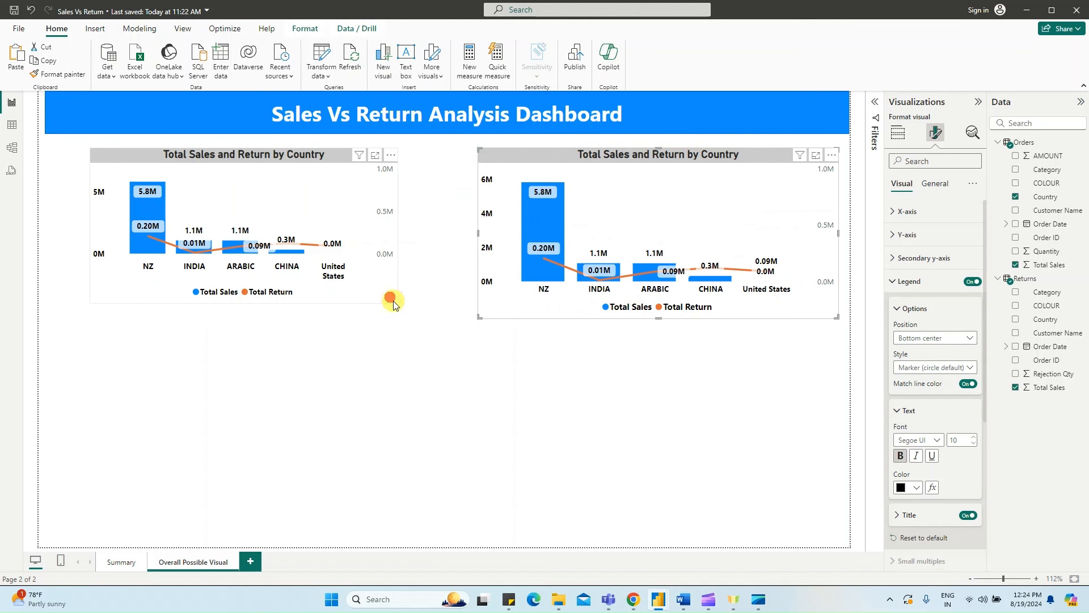
pyautogui.moveTo(393, 305); pyautogui.dragTo(452, 316)
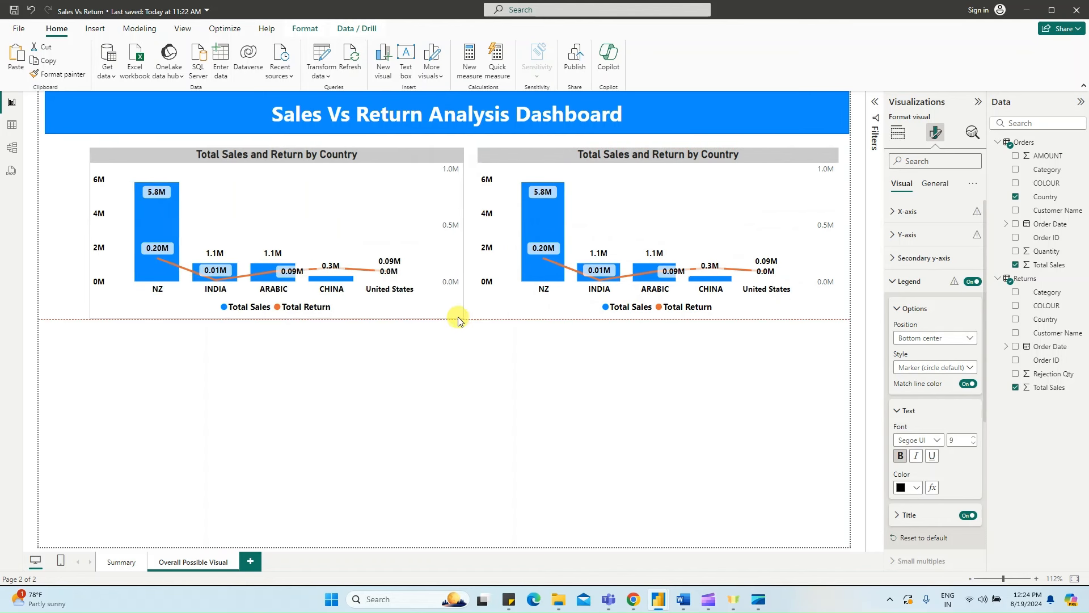
# - Replace Country with the Orders table's Category field on the x-axis of the upper-right combo chart
pyautogui.click(511, 316)
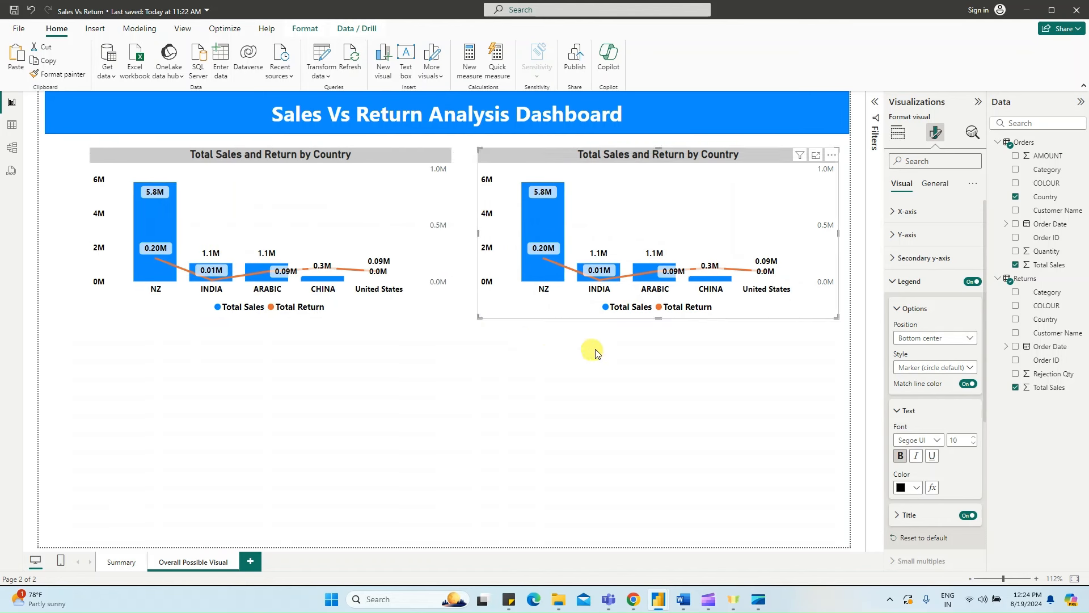
pyautogui.click(899, 135)
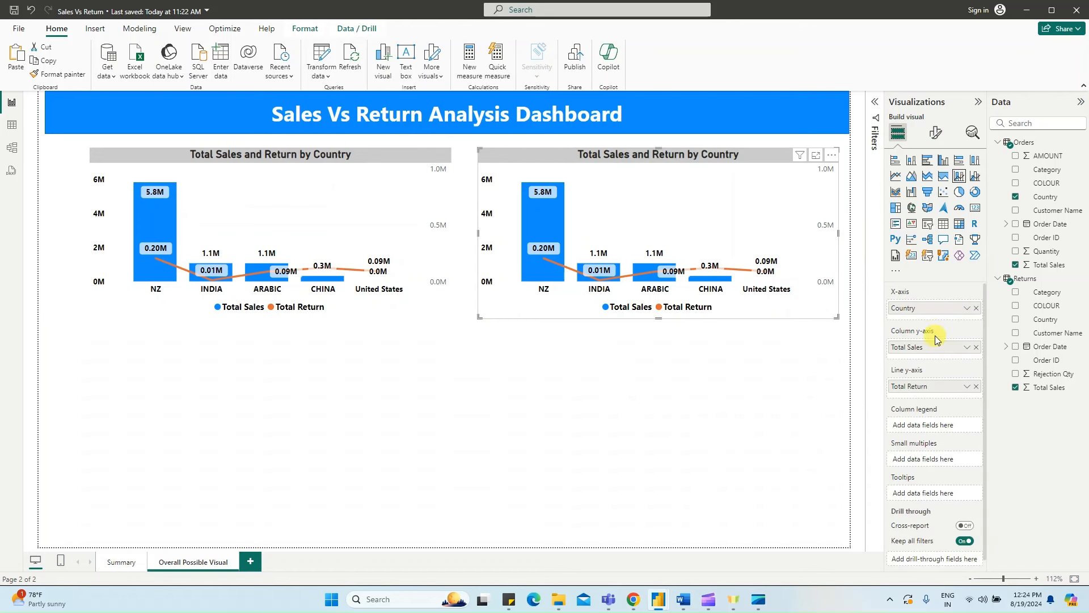
pyautogui.click(976, 308)
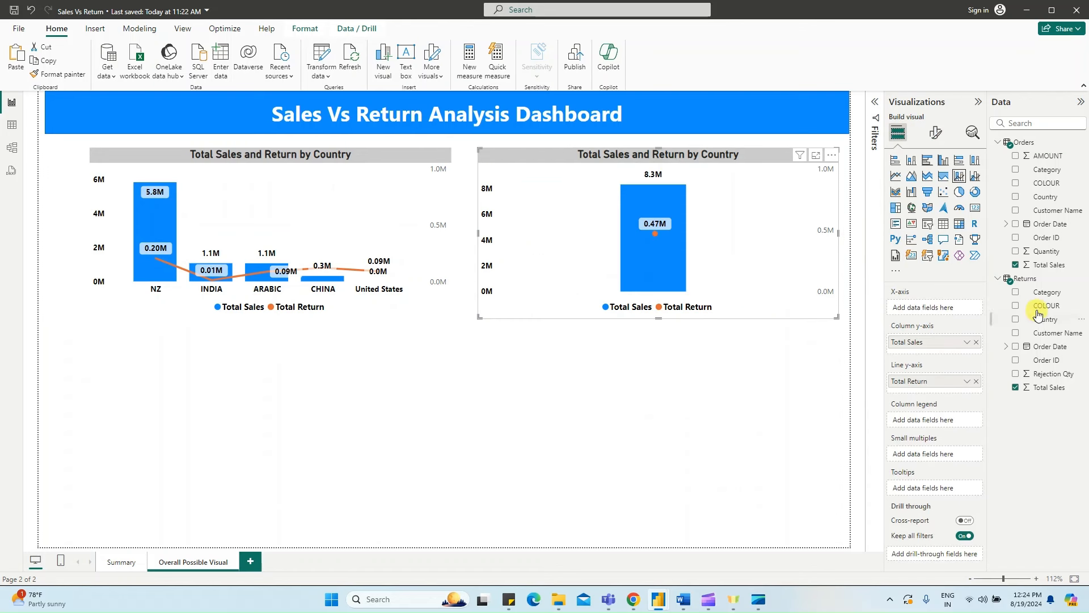
pyautogui.moveTo(1013, 223); pyautogui.dragTo(936, 311)
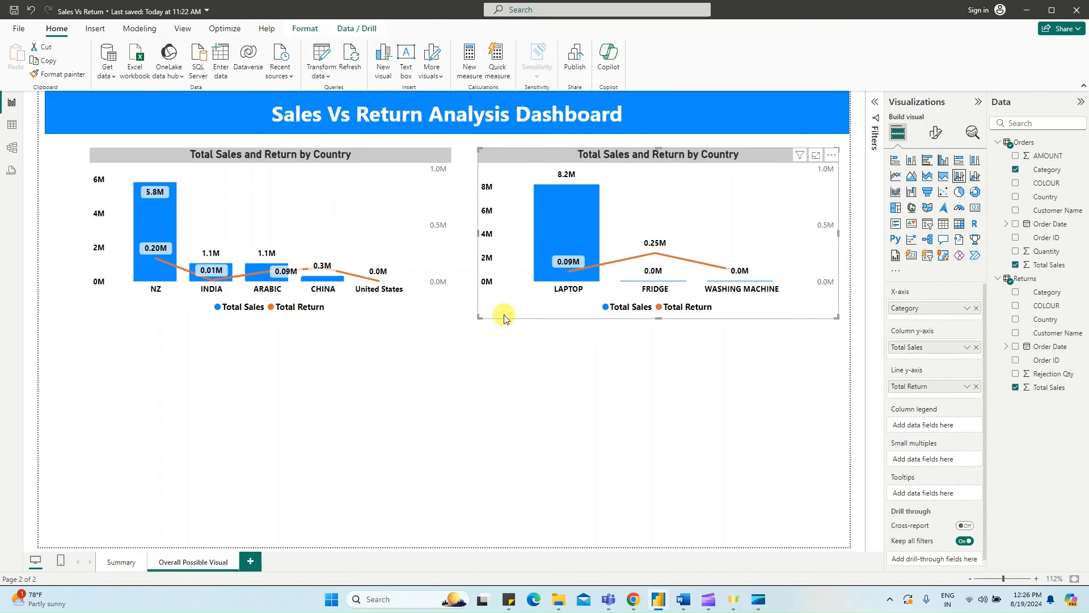
# - Copy the category combo chart to the page's lower left and replace its x-axis field with COLOUR from the Orders table
pyautogui.hotkey('ctrl', 'c')
pyautogui.hotkey('ctrl', 'v')
pyautogui.moveTo(516, 316); pyautogui.dragTo(114, 510)
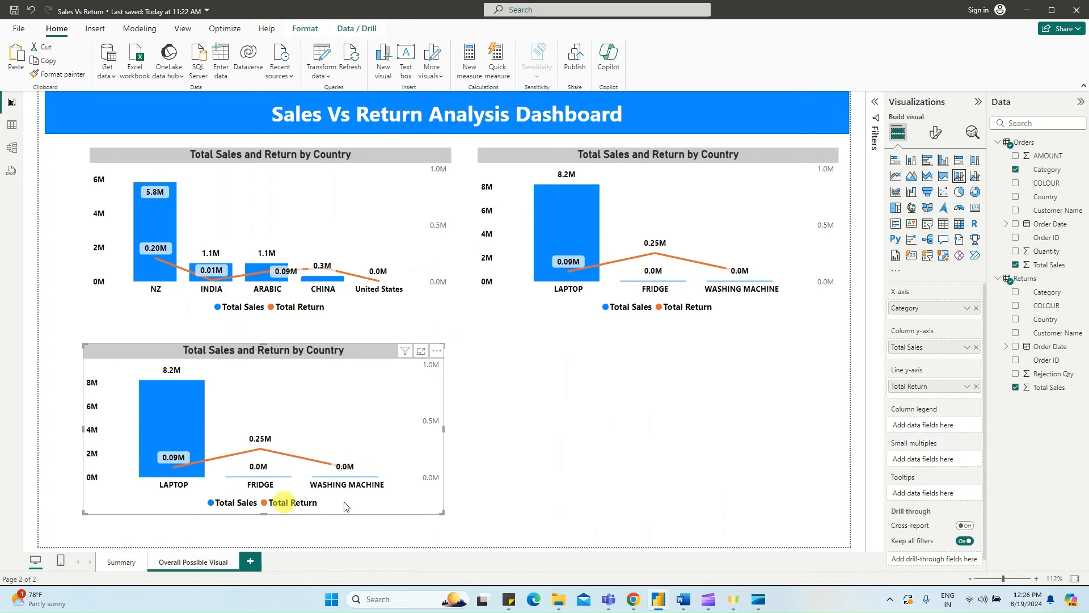
pyautogui.click(976, 308)
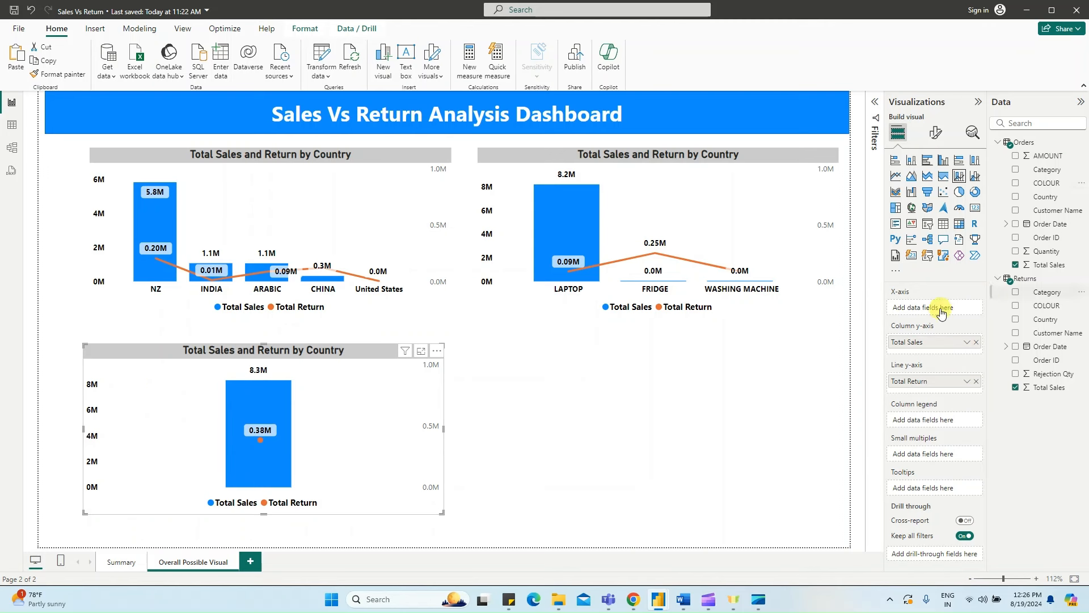
pyautogui.moveTo(1047, 183); pyautogui.dragTo(941, 311)
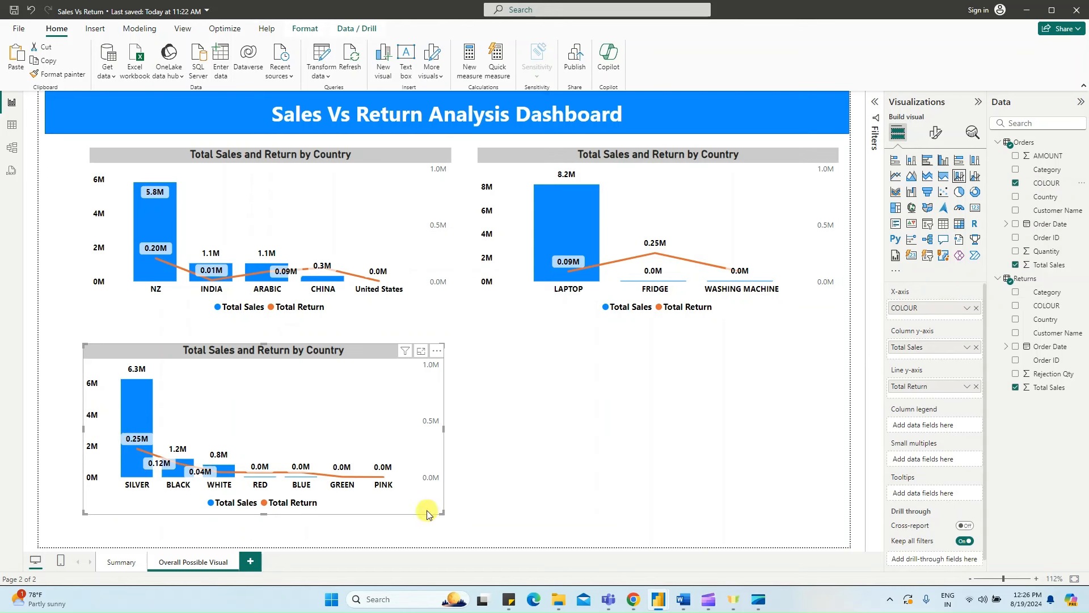
# - Paste another combo chart at the page's lower right, set its x-axis to the Orders table's Customer Name, and align it with the COLOUR chart
pyautogui.hotkey('ctrl', 'v')
pyautogui.moveTo(423, 505); pyautogui.dragTo(810, 499)
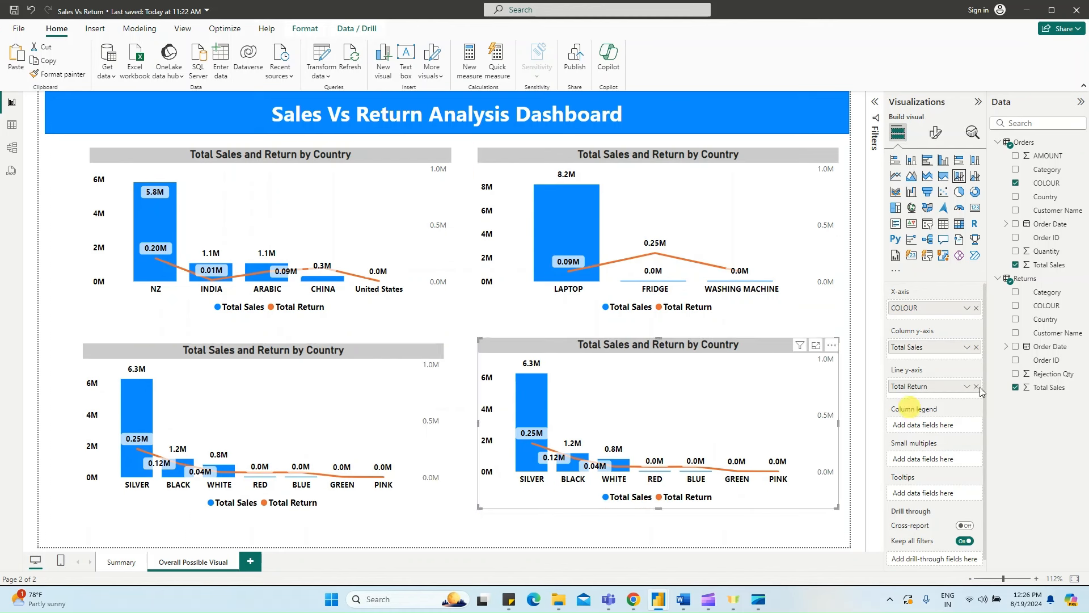
pyautogui.click(976, 308)
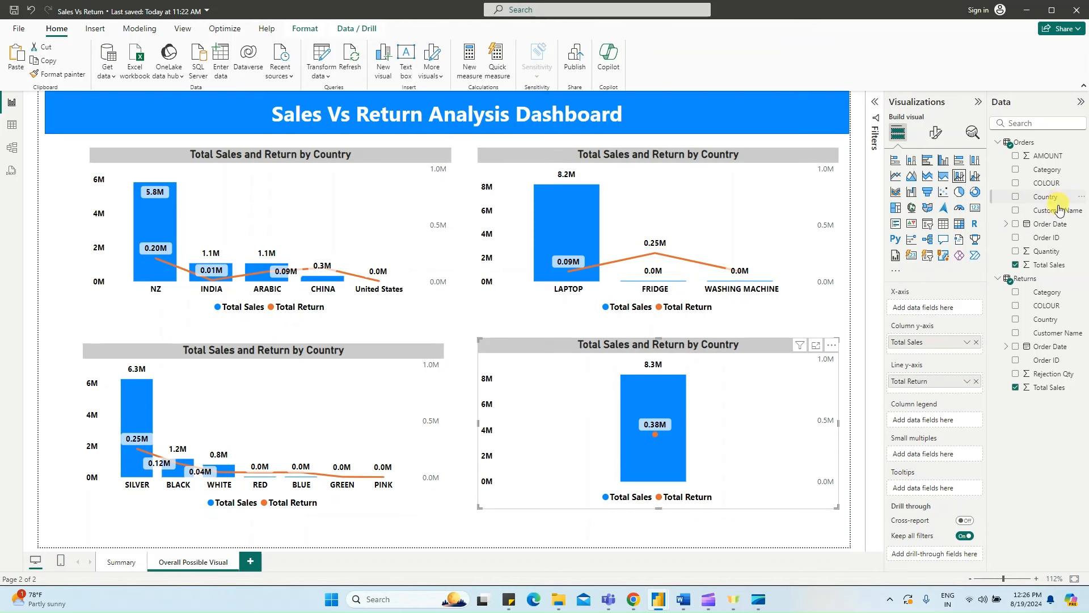
pyautogui.moveTo(1035, 235); pyautogui.dragTo(930, 310)
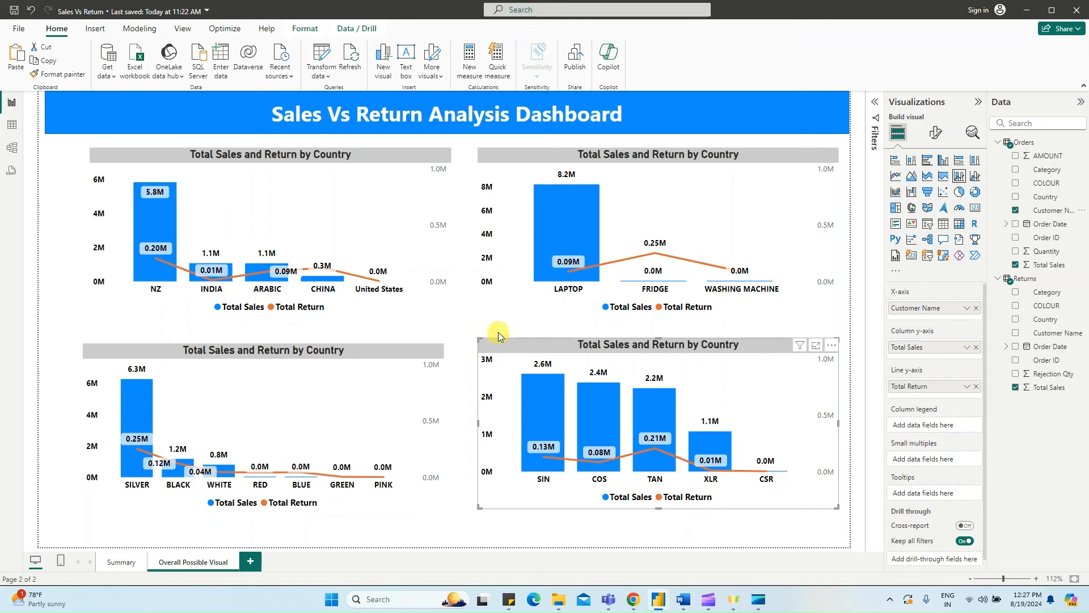
pyautogui.press('Down')
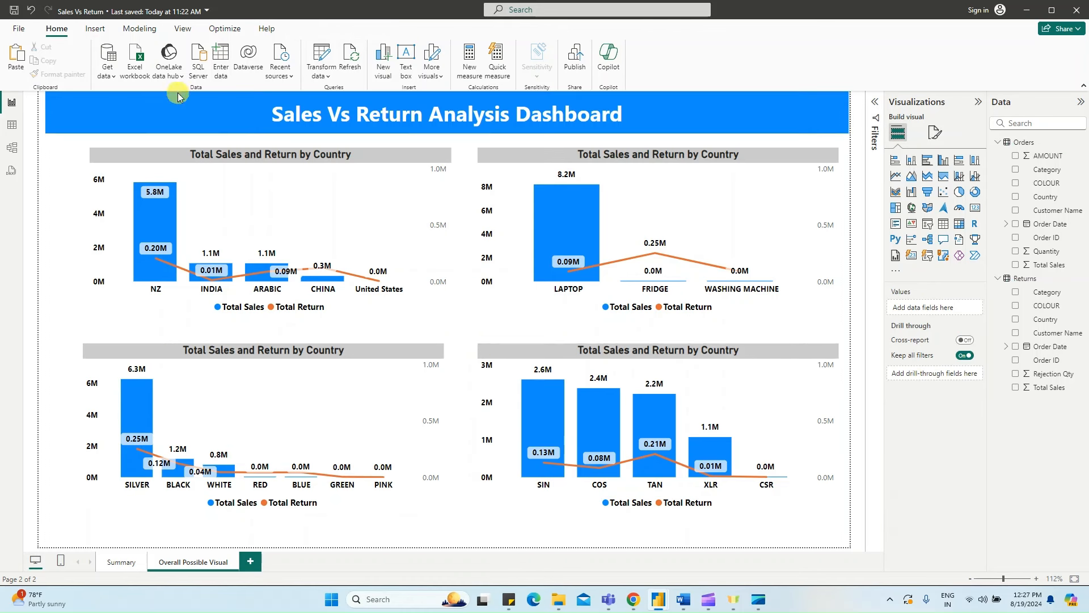
# - Insert a rectangle shape and resize it into a thin divider across the page between the upper and lower chart rows
pyautogui.click(94, 29)
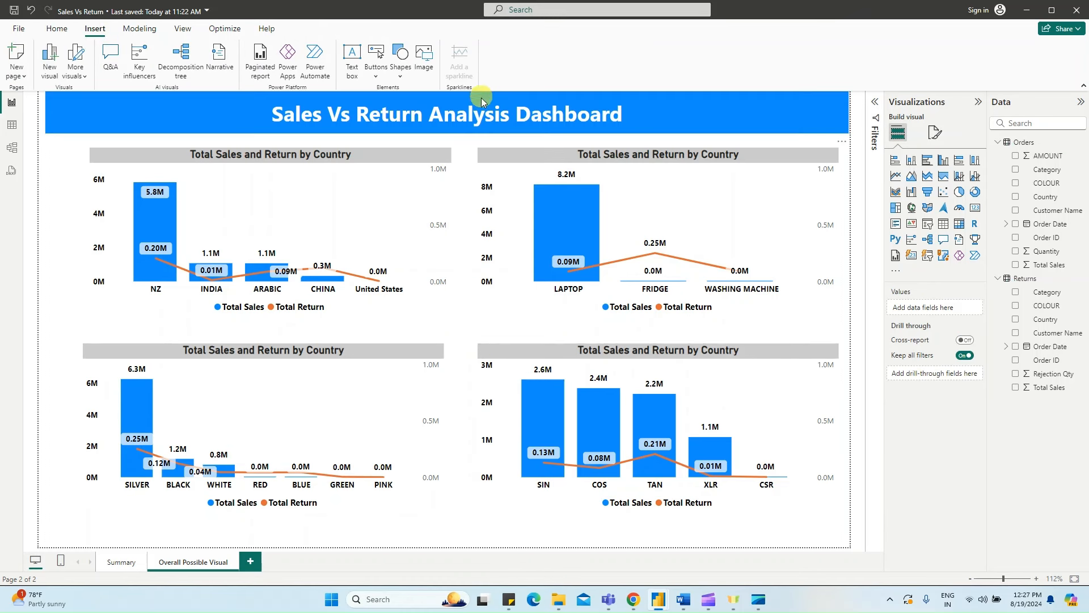
pyautogui.click(400, 57)
pyautogui.click(411, 119)
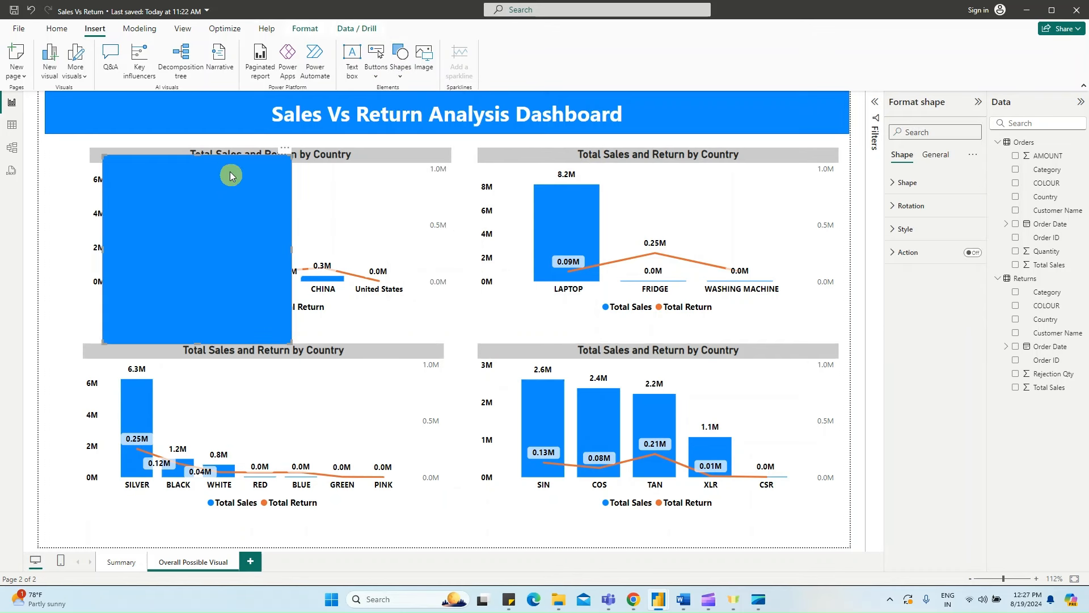
pyautogui.moveTo(203, 161); pyautogui.dragTo(165, 323)
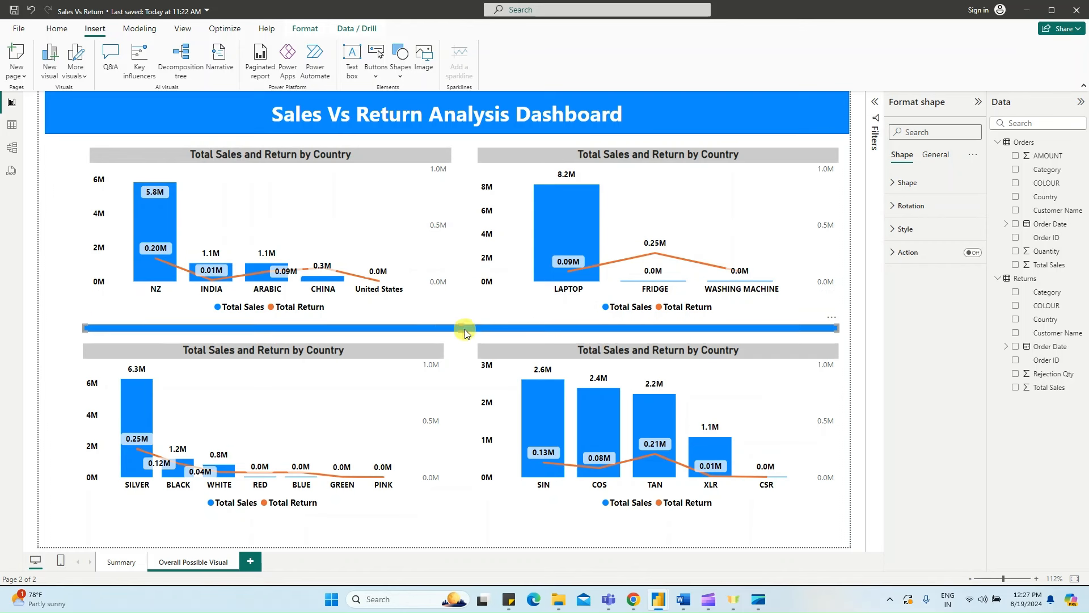
# - Fill the divider shape between the chart rows with the orange theme colour
pyautogui.click(906, 228)
pyautogui.click(917, 286)
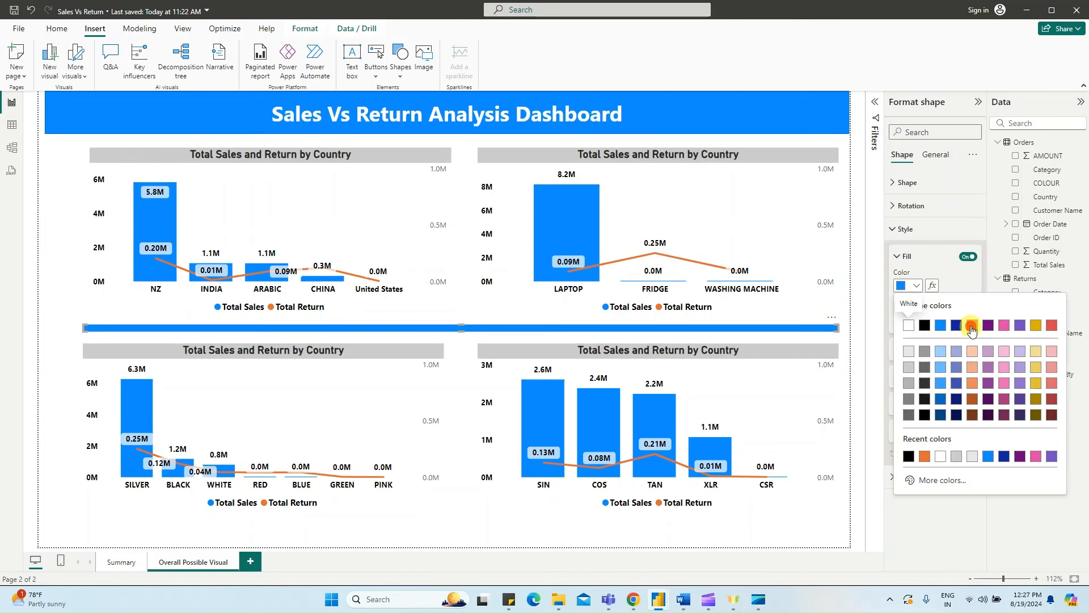
pyautogui.click(970, 325)
pyautogui.click(79, 325)
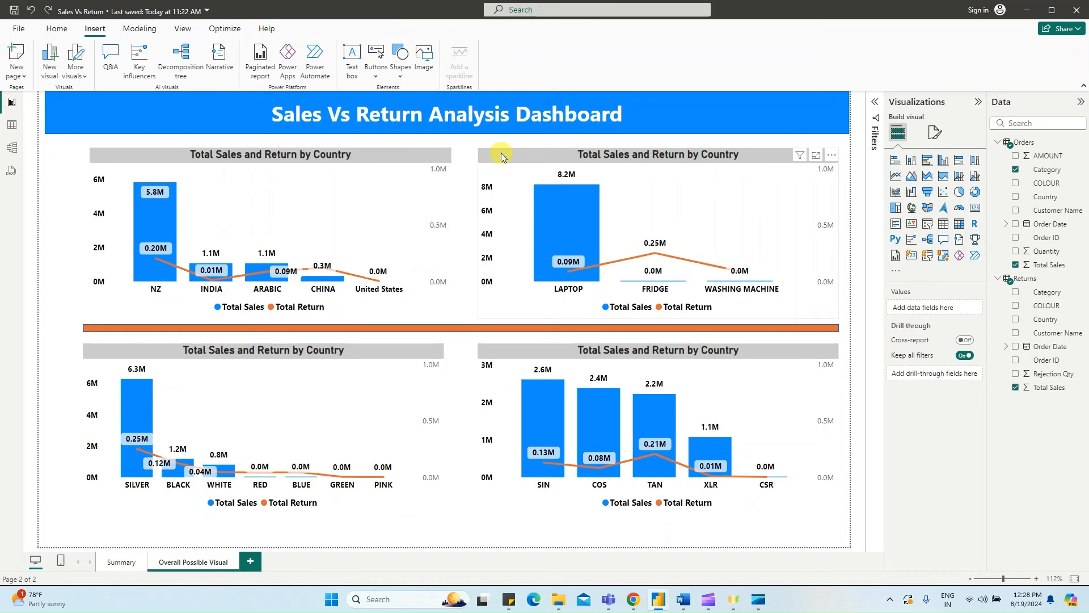
# - Change the category combo chart's title to "Total Sales and Return by Category"
pyautogui.click(652, 178)
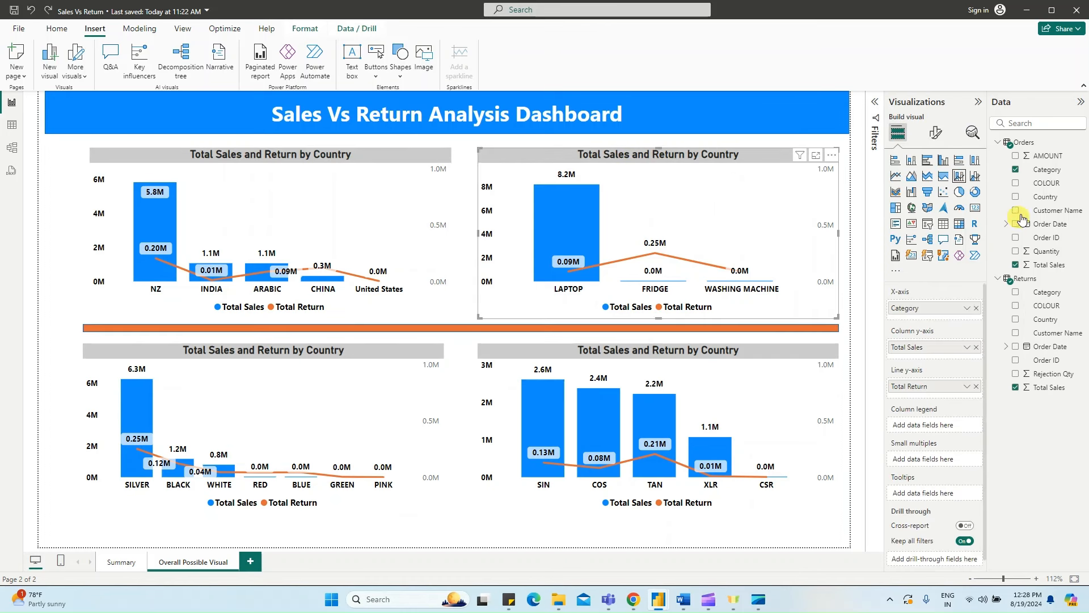
pyautogui.click(937, 134)
pyautogui.click(934, 183)
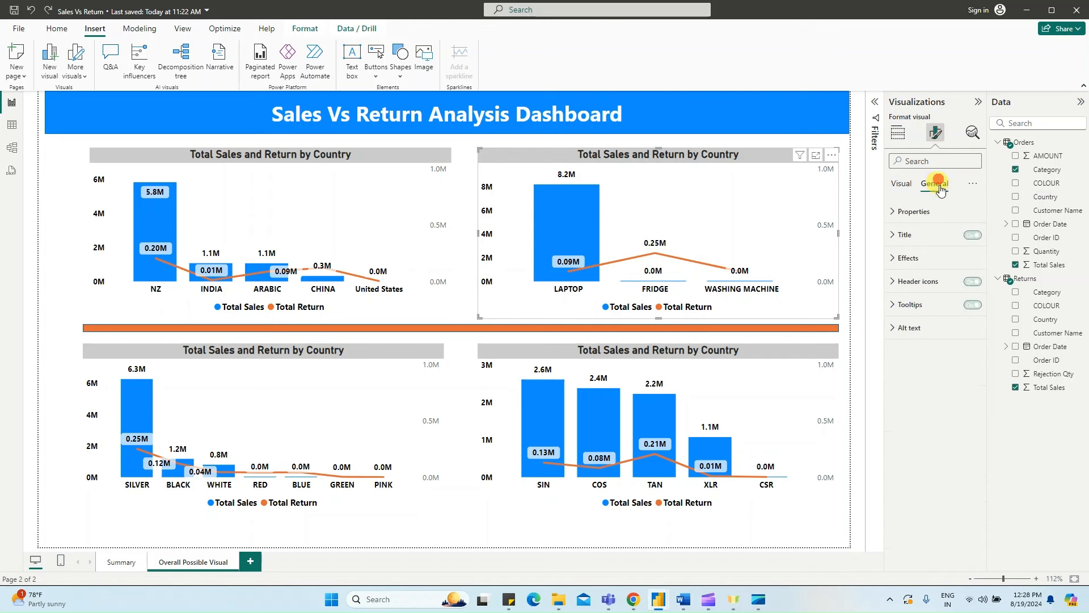
pyautogui.click(928, 236)
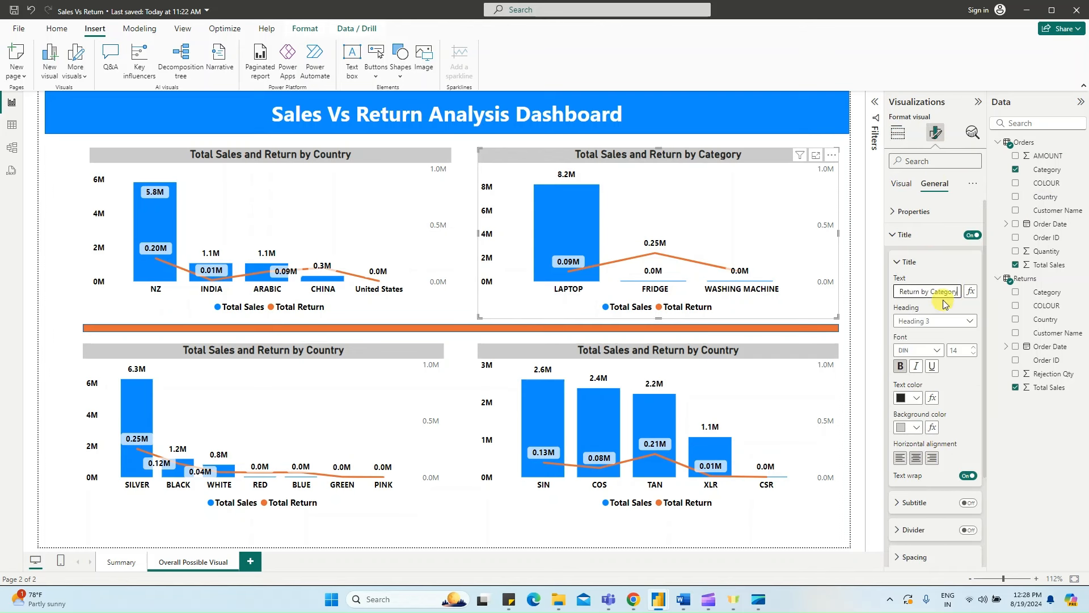
pyautogui.click(943, 300)
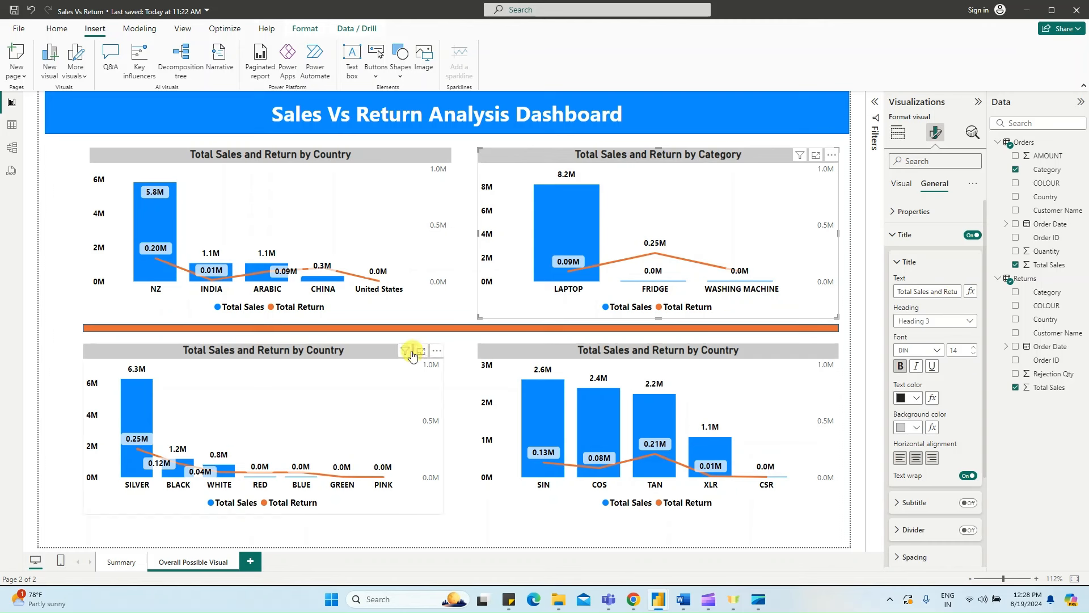
# - Change the COLOUR combo chart's title to "Total Sales and Return by Color"
pyautogui.click(355, 351)
pyautogui.click(949, 296)
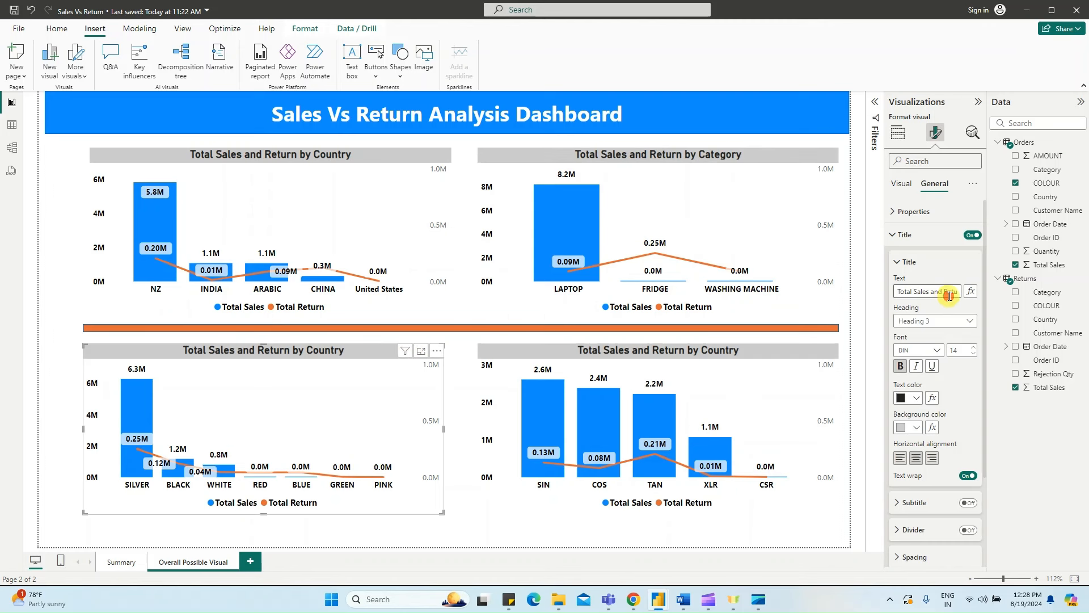
pyautogui.press('BackSpace')
pyautogui.press('BackSpace')
pyautogui.press('BackSpace')
pyautogui.press('BackSpace')
pyautogui.press('BackSpace')
pyautogui.write('lor')
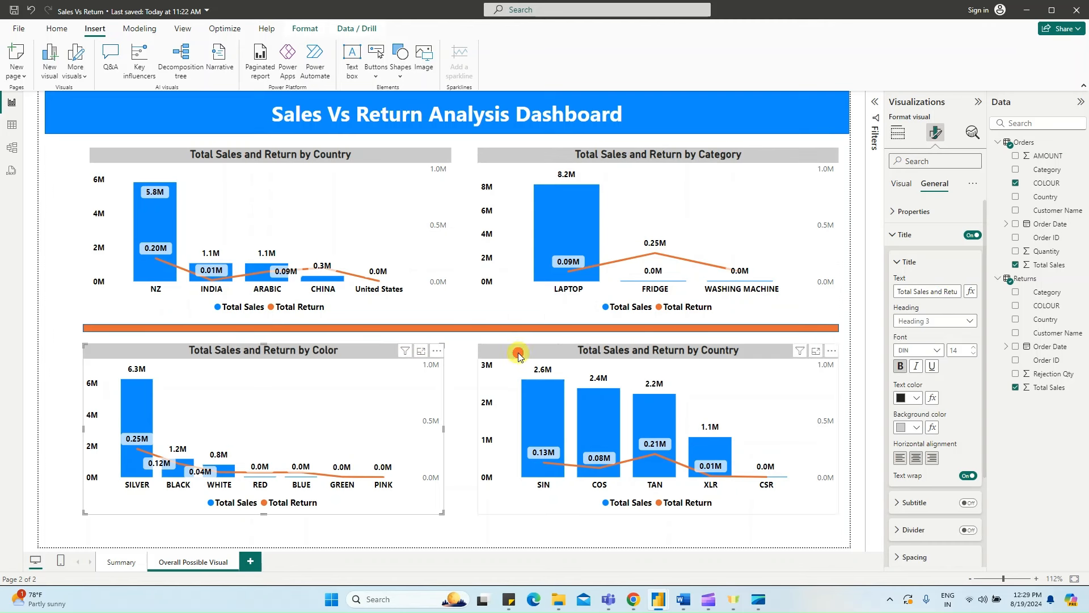
# - Change the customer combo chart's title to "Total Sales and Return by Customer Name"
pyautogui.click(551, 381)
pyautogui.click(959, 293)
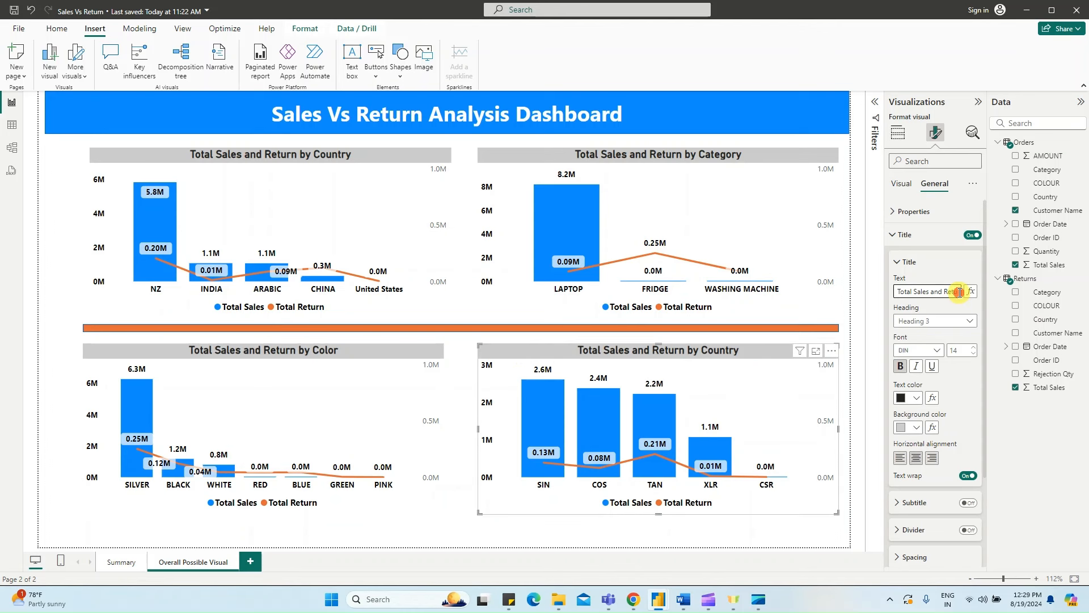
pyautogui.write('by Customer Name')
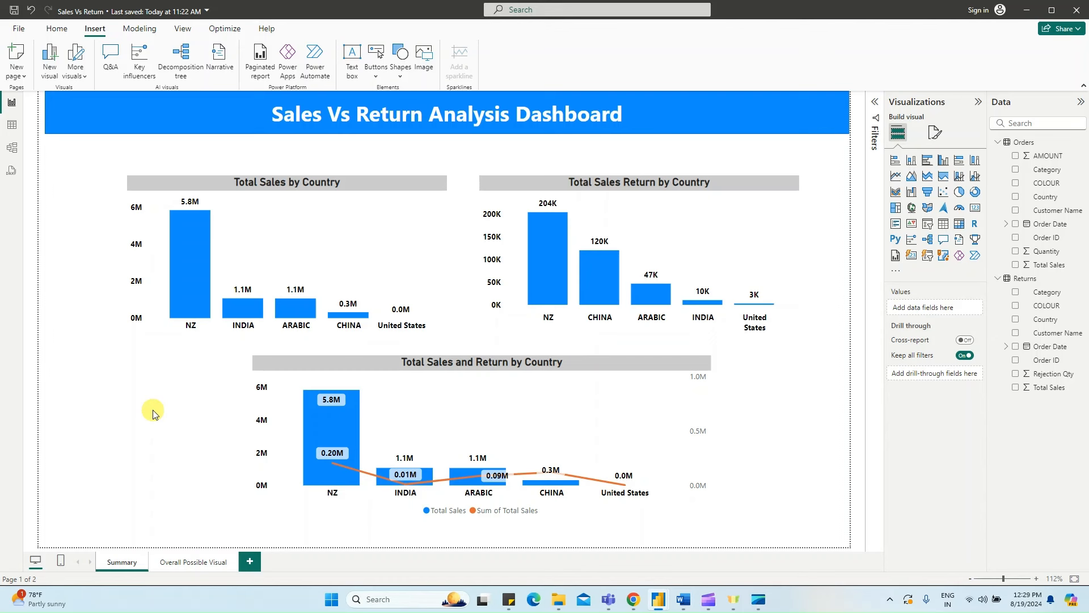
# - Add a small slicer at the right of the Summary page's title banner, using Year from the Orders table's Order Date hierarchy
pyautogui.click(927, 224)
pyautogui.moveTo(537, 253); pyautogui.dragTo(696, 178)
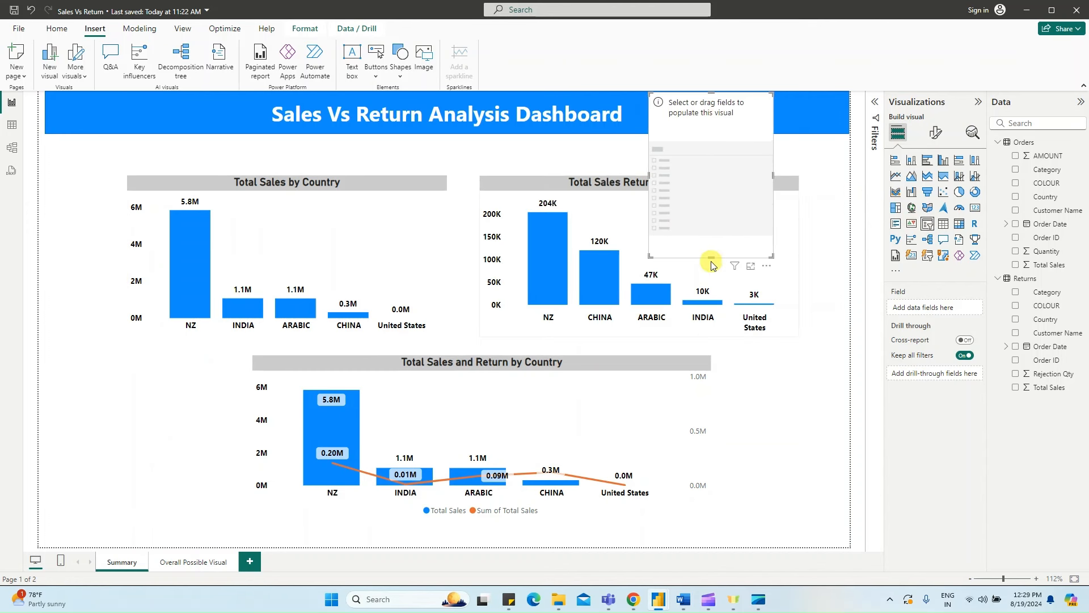
pyautogui.moveTo(710, 253); pyautogui.dragTo(752, 114)
pyautogui.click(1006, 224)
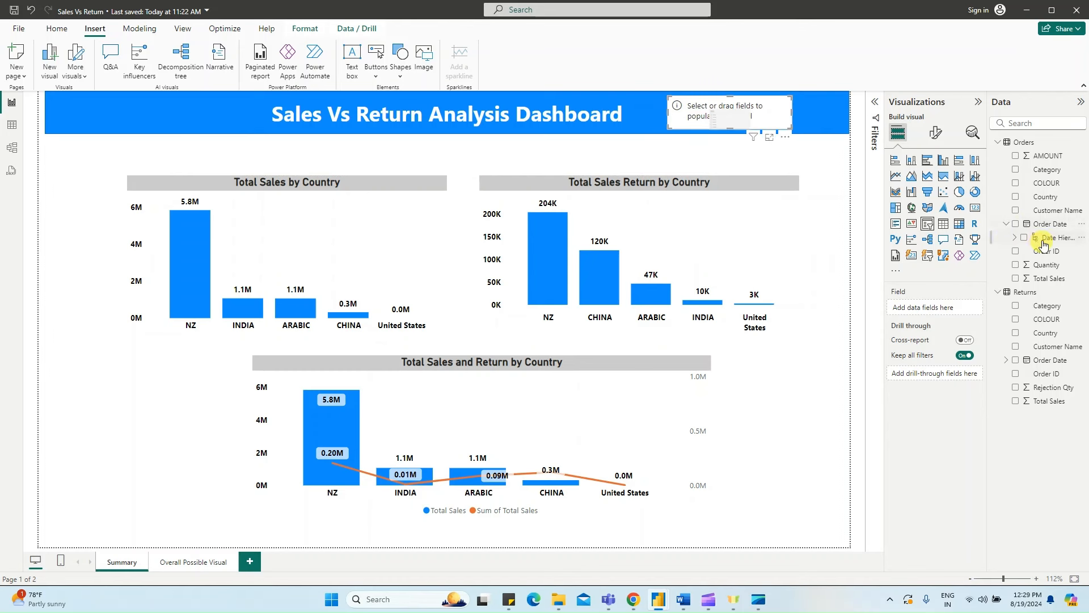
pyautogui.click(1014, 238)
pyautogui.click(1058, 252)
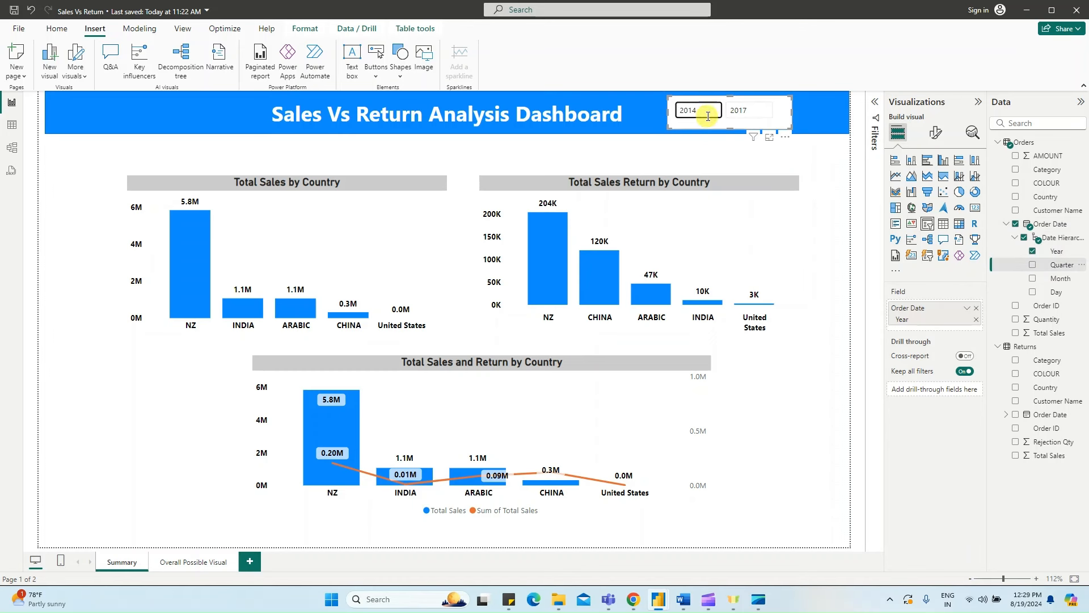
# - Change the Year slicer's style to a dropdown
pyautogui.click(937, 136)
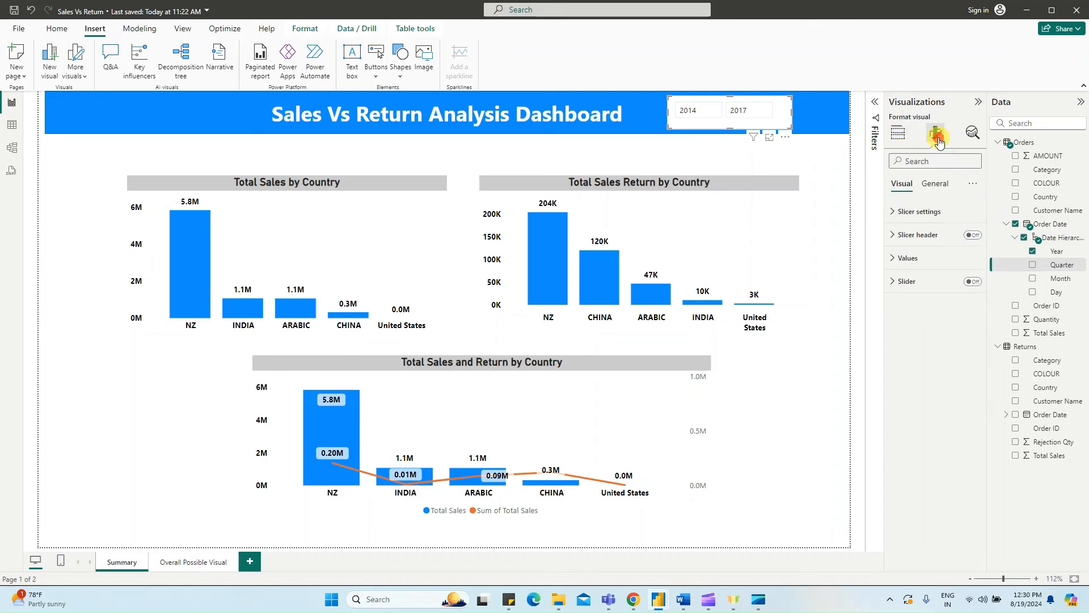
pyautogui.click(929, 212)
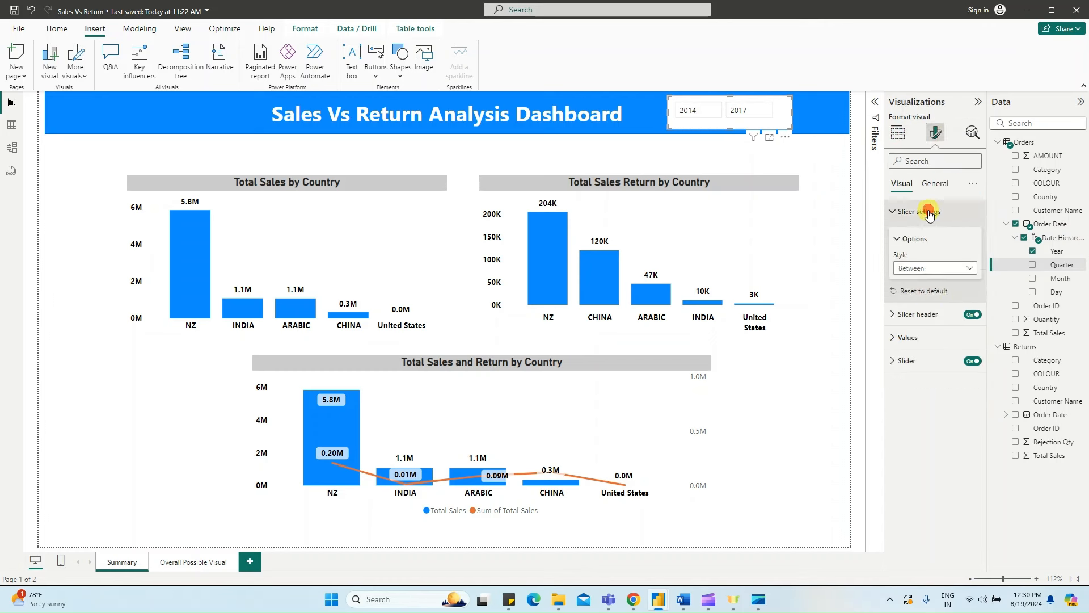
pyautogui.click(937, 268)
pyautogui.click(921, 304)
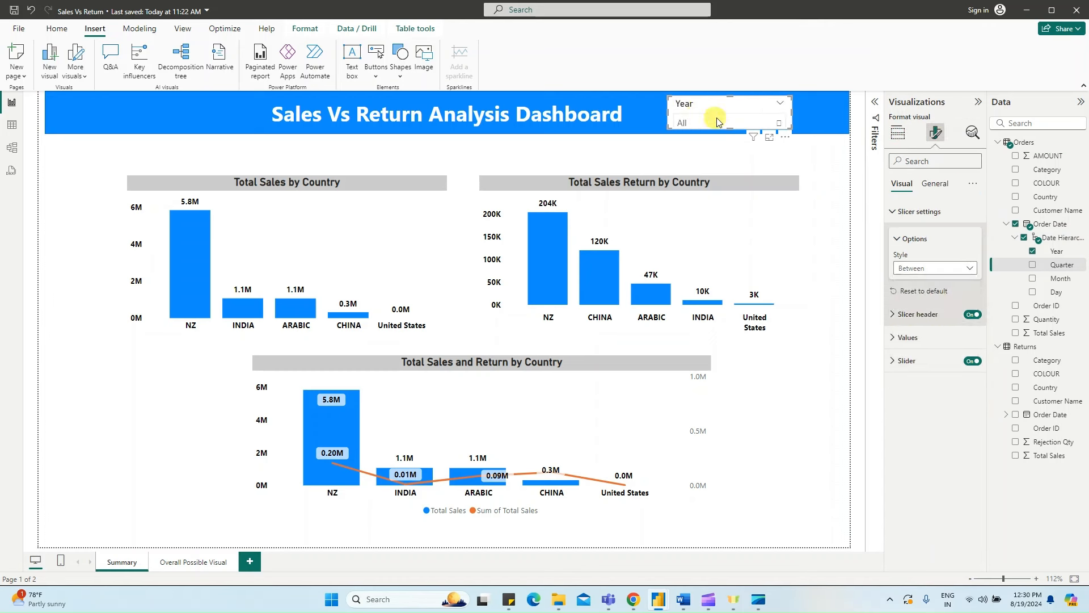
# - Add Quarter and Month from the Orders table's Order Date hierarchy to the slicer beneath Year
pyautogui.click(898, 132)
pyautogui.moveTo(1058, 265); pyautogui.dragTo(957, 326)
pyautogui.moveTo(1053, 282); pyautogui.dragTo(946, 339)
# - Filter the Summary page to 2017 with the date slicer, and clear that selection
pyautogui.click(710, 124)
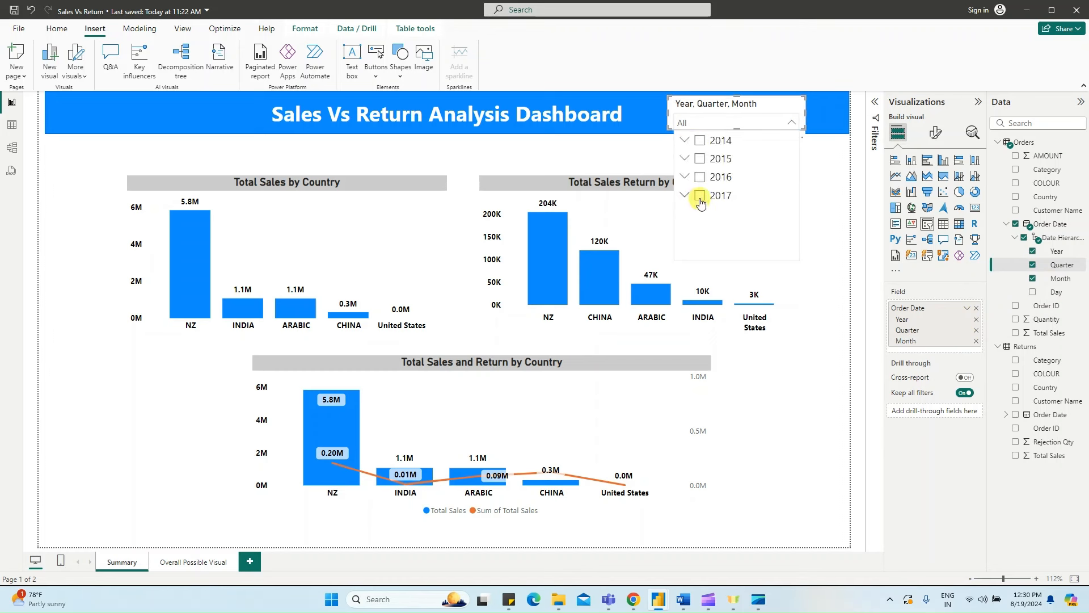
pyautogui.click(700, 198)
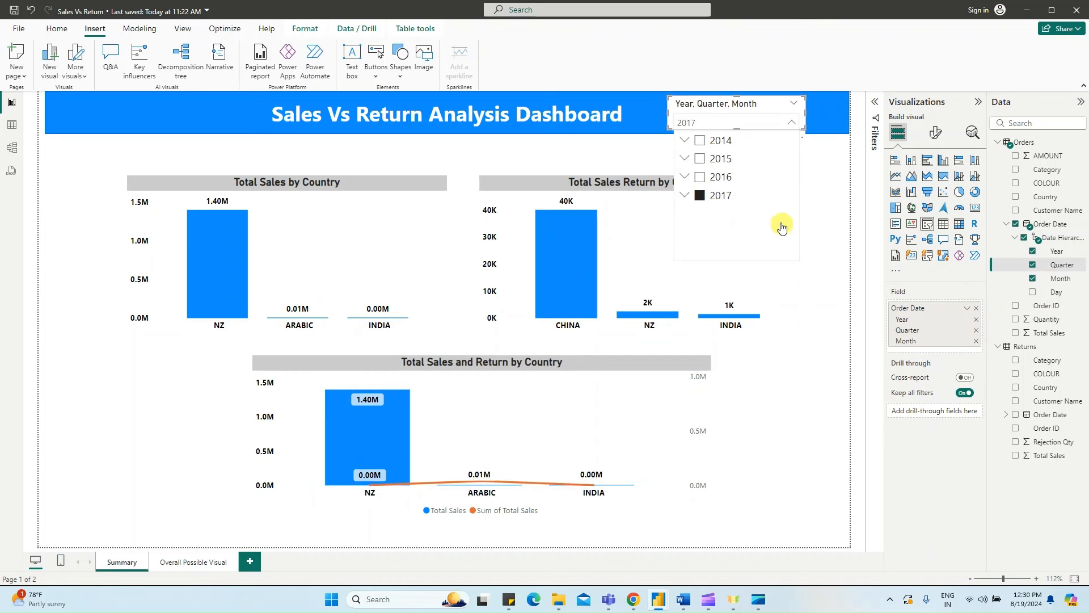
pyautogui.click(825, 387)
pyautogui.click(711, 123)
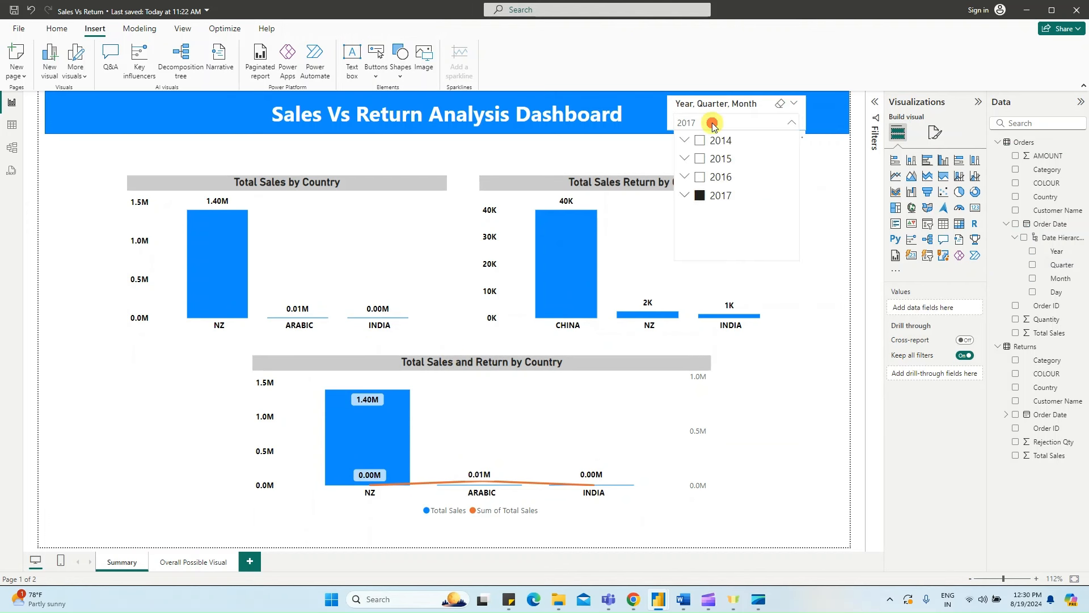
pyautogui.click(700, 195)
# - Try the date slicer with Qtr 1 and Qtr 2 of 2017, and clear the selection
pyautogui.click(685, 194)
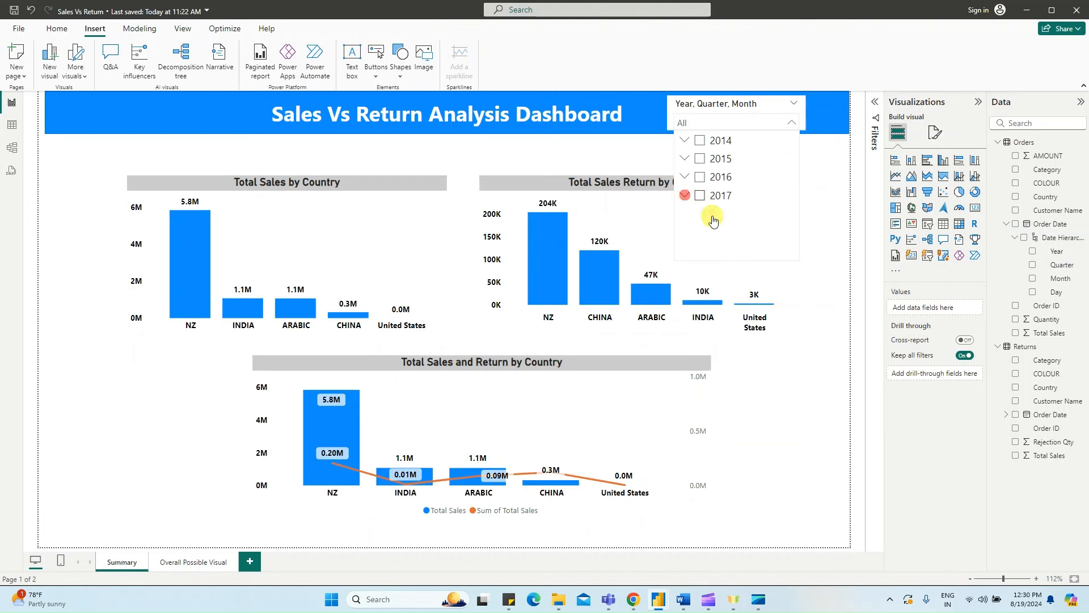
pyautogui.scroll(-1, 721, 232)
pyautogui.click(713, 194)
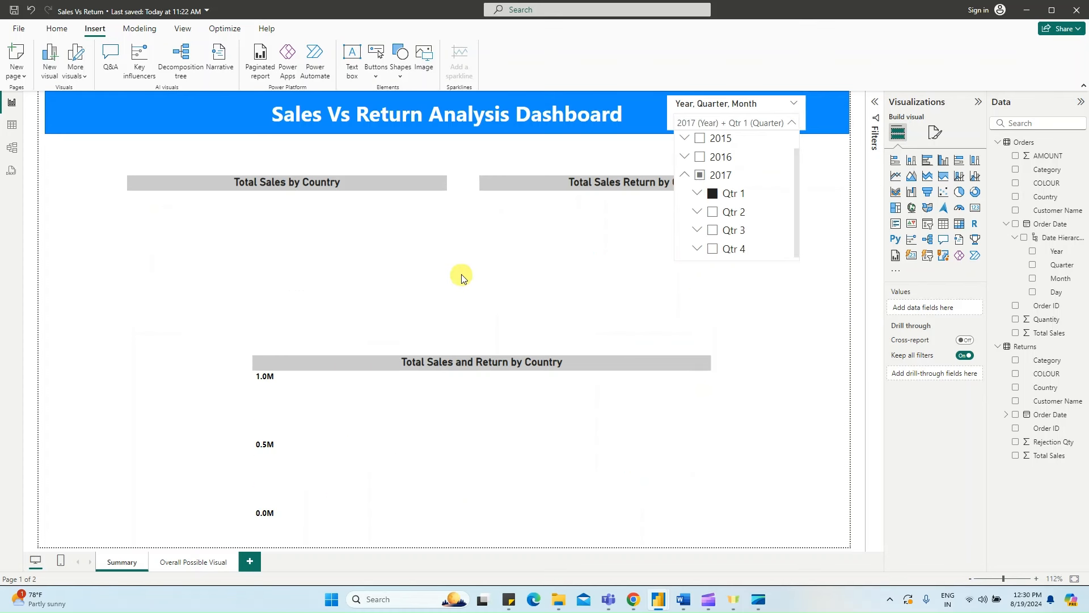
pyautogui.click(713, 212)
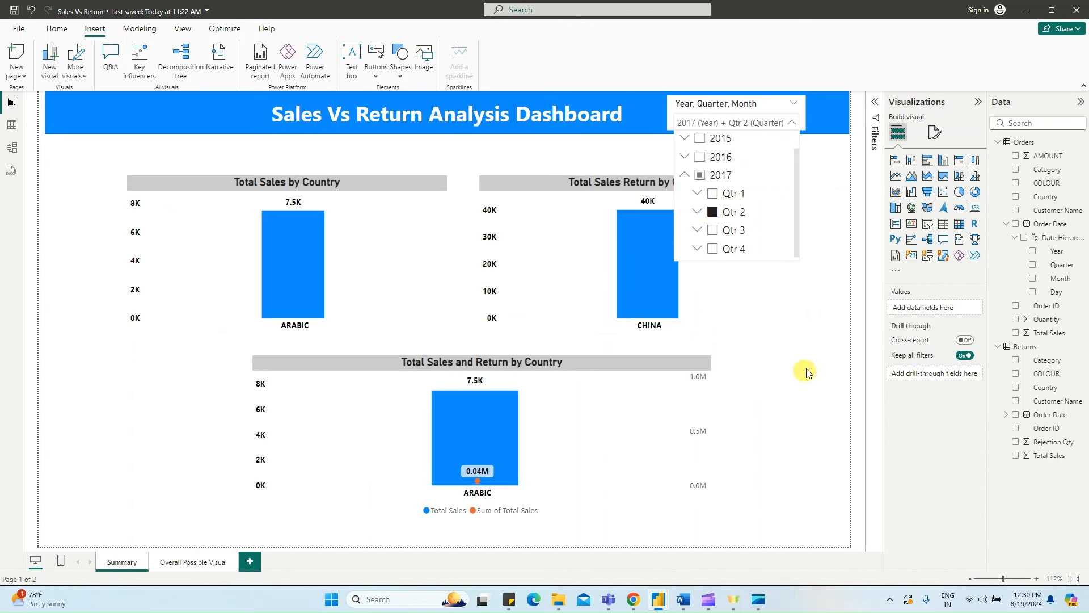
pyautogui.click(492, 327)
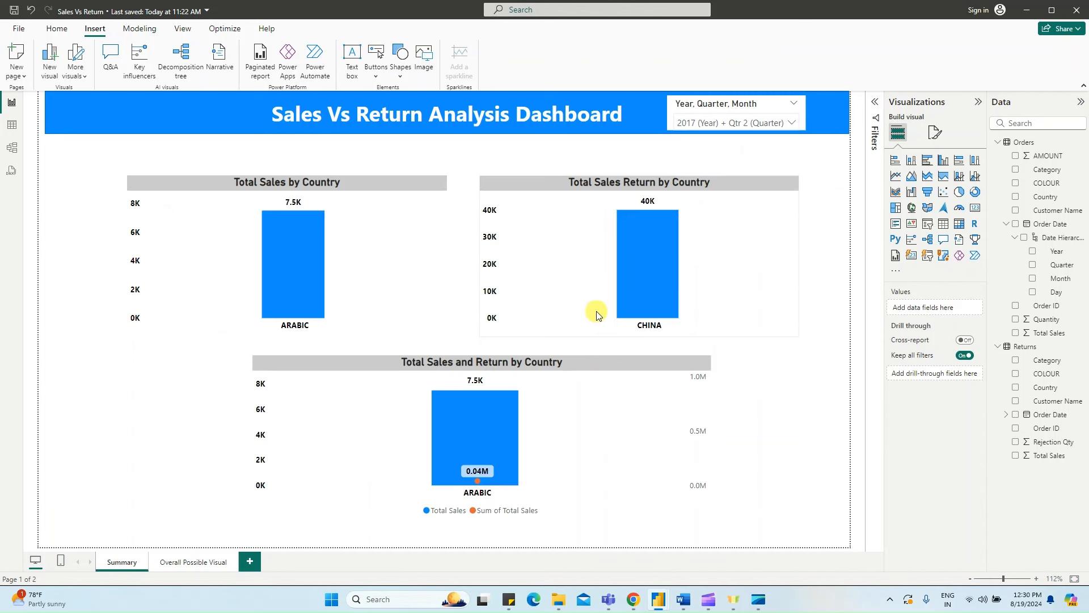
pyautogui.click(778, 105)
# - Switch to the Project Statement document in Word to review the analysis requirements, and return to the Power BI report
pyautogui.moveTo(683, 599)
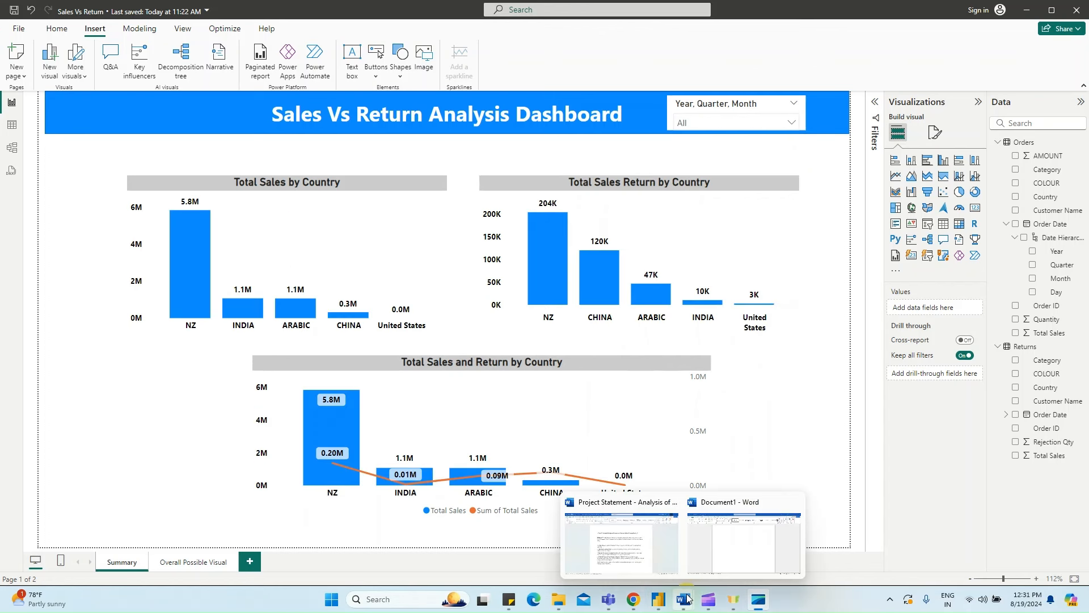
pyautogui.click(657, 550)
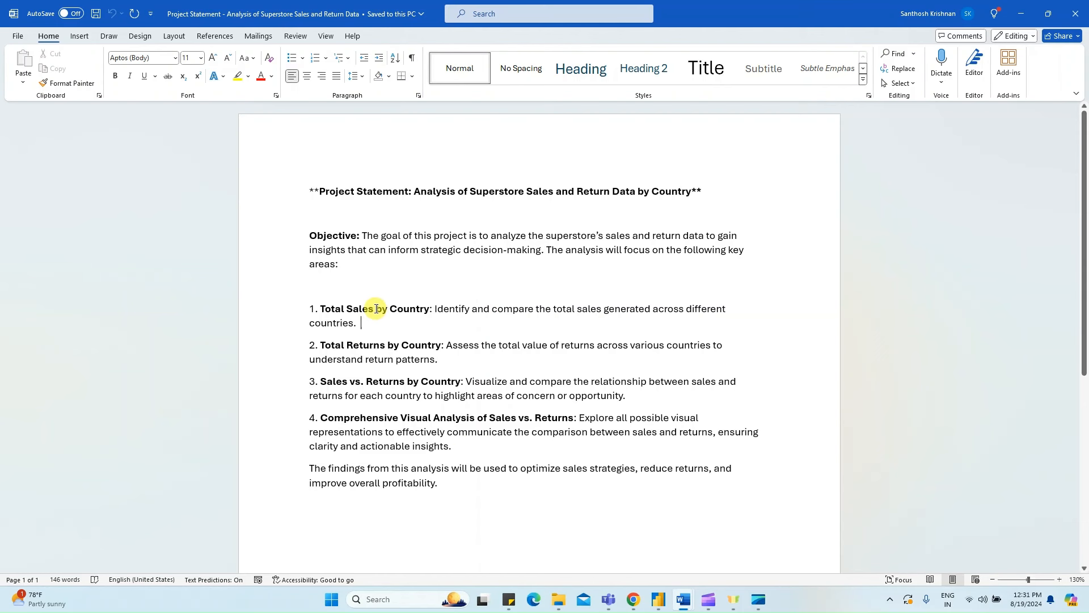
pyautogui.click(1020, 13)
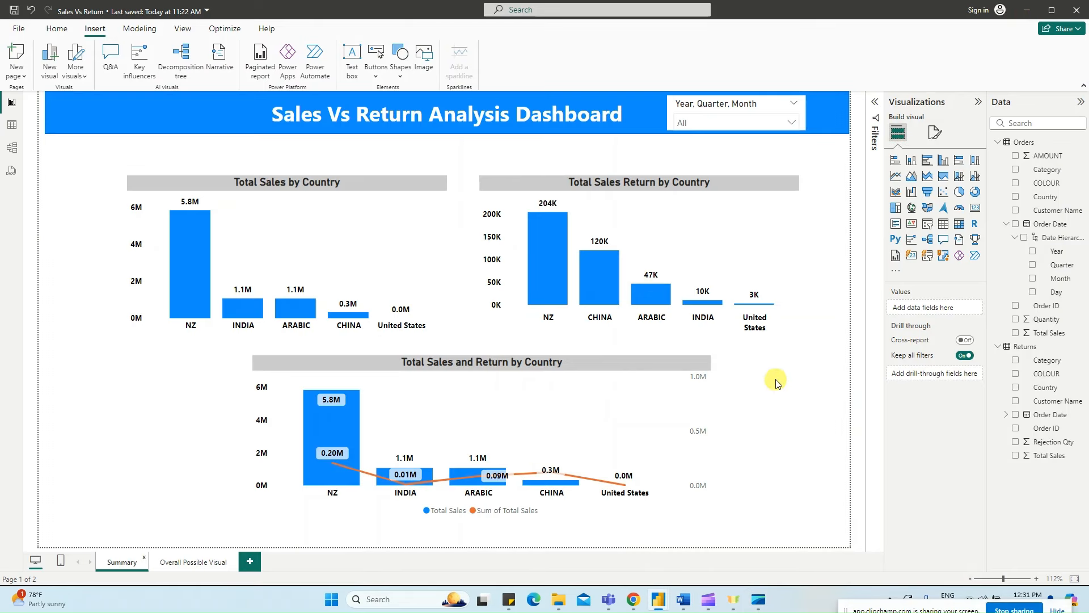